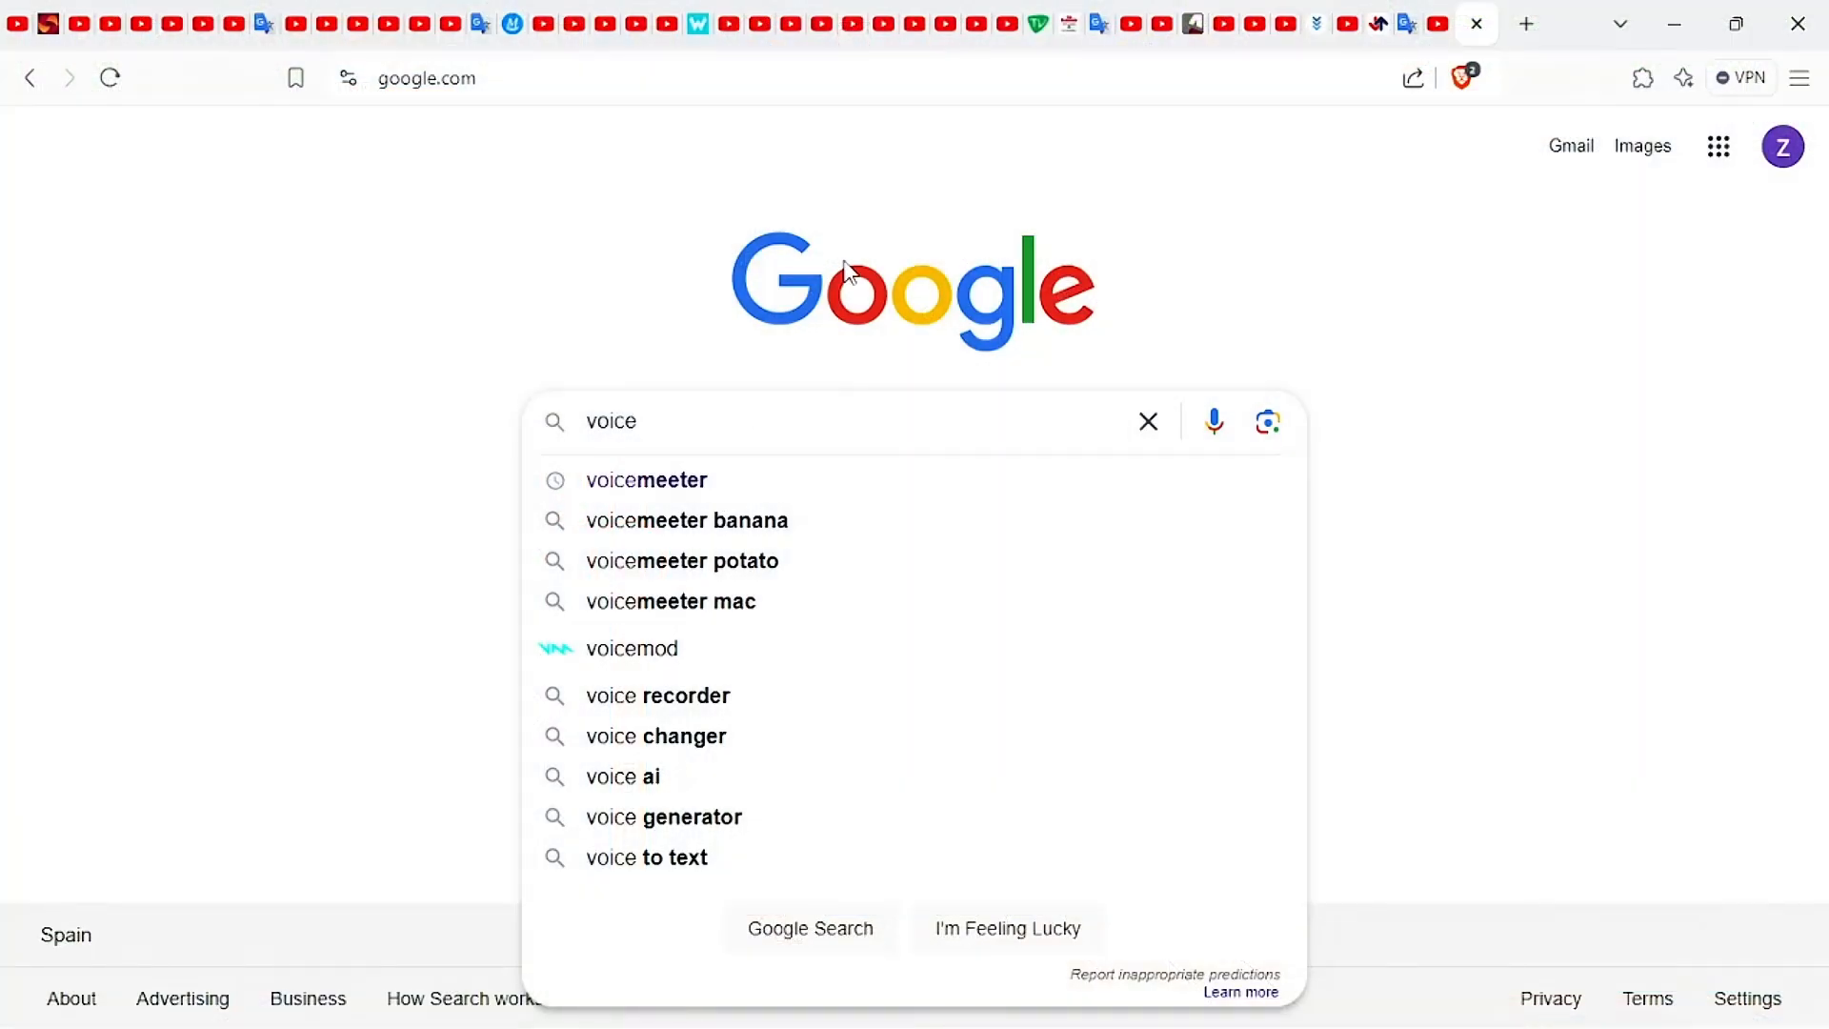
Look up voicemeeter on Google, compare the Banana and Potato editions on the VB-Audio site, and download the standard Voicemeeter 1.1.1.3 ZIP package.
left_click(689, 489)
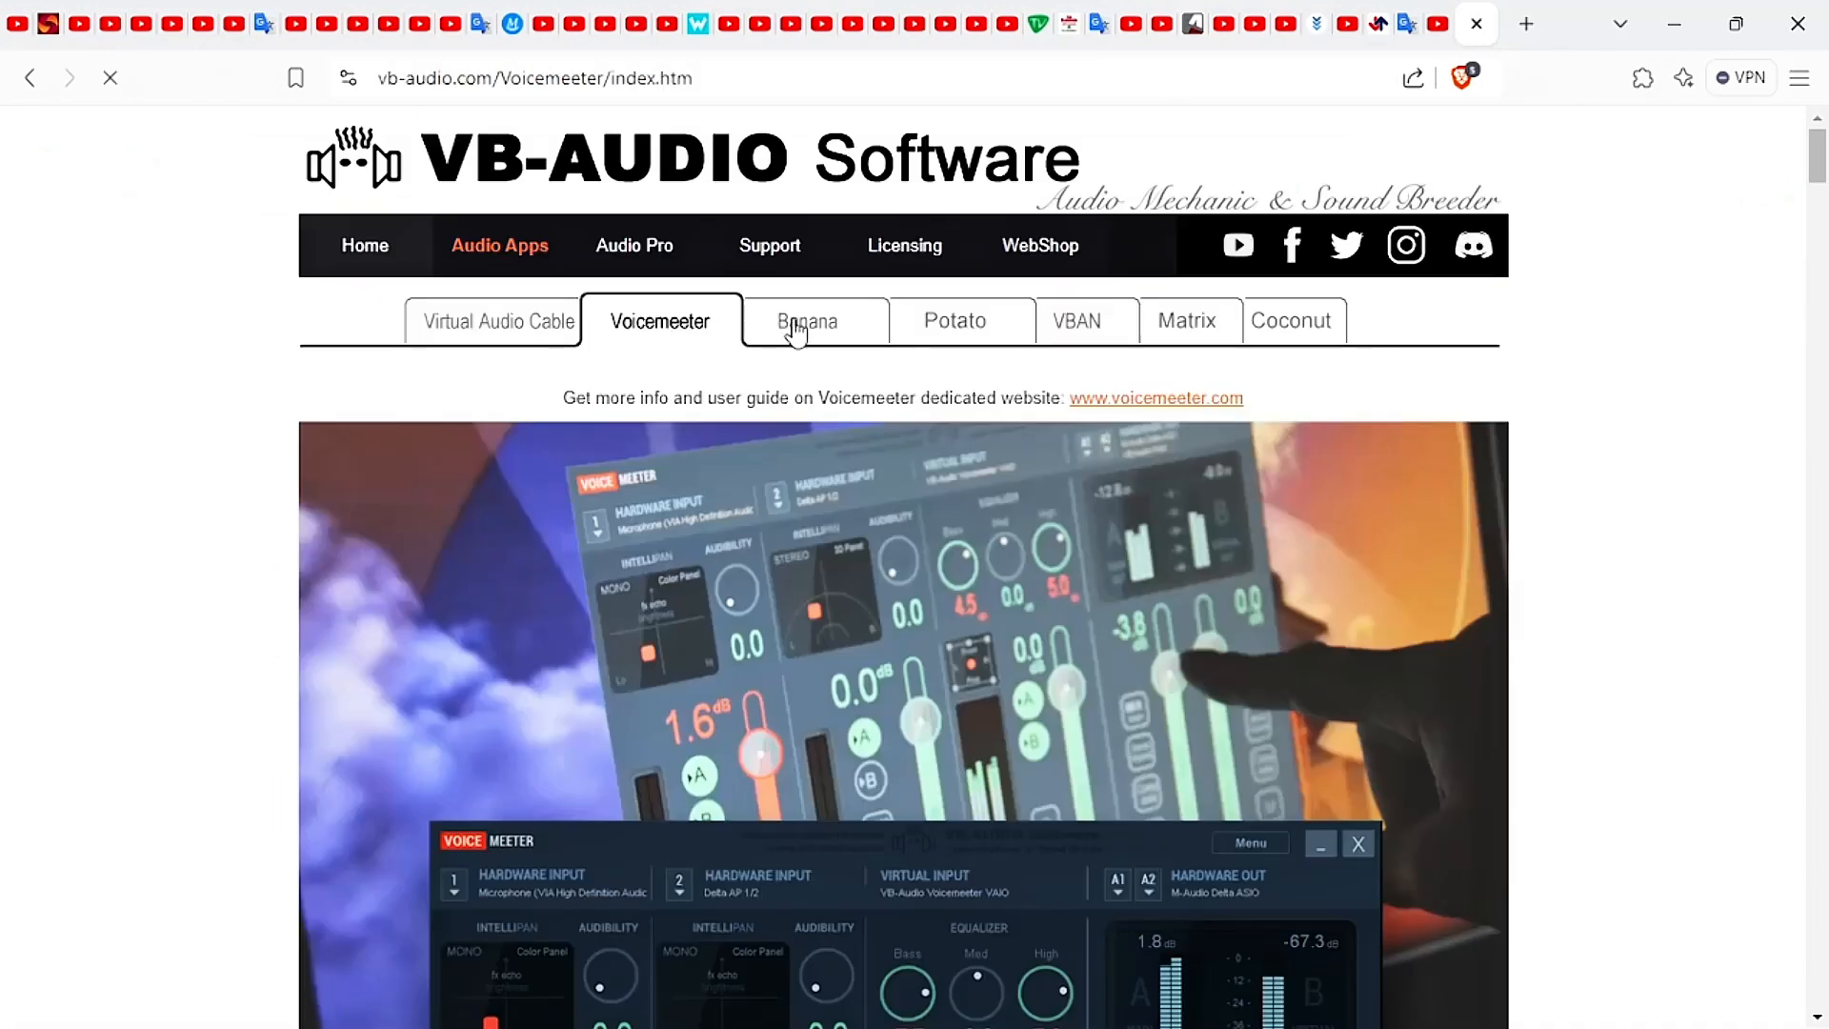
left_click(788, 329)
left_click(986, 336)
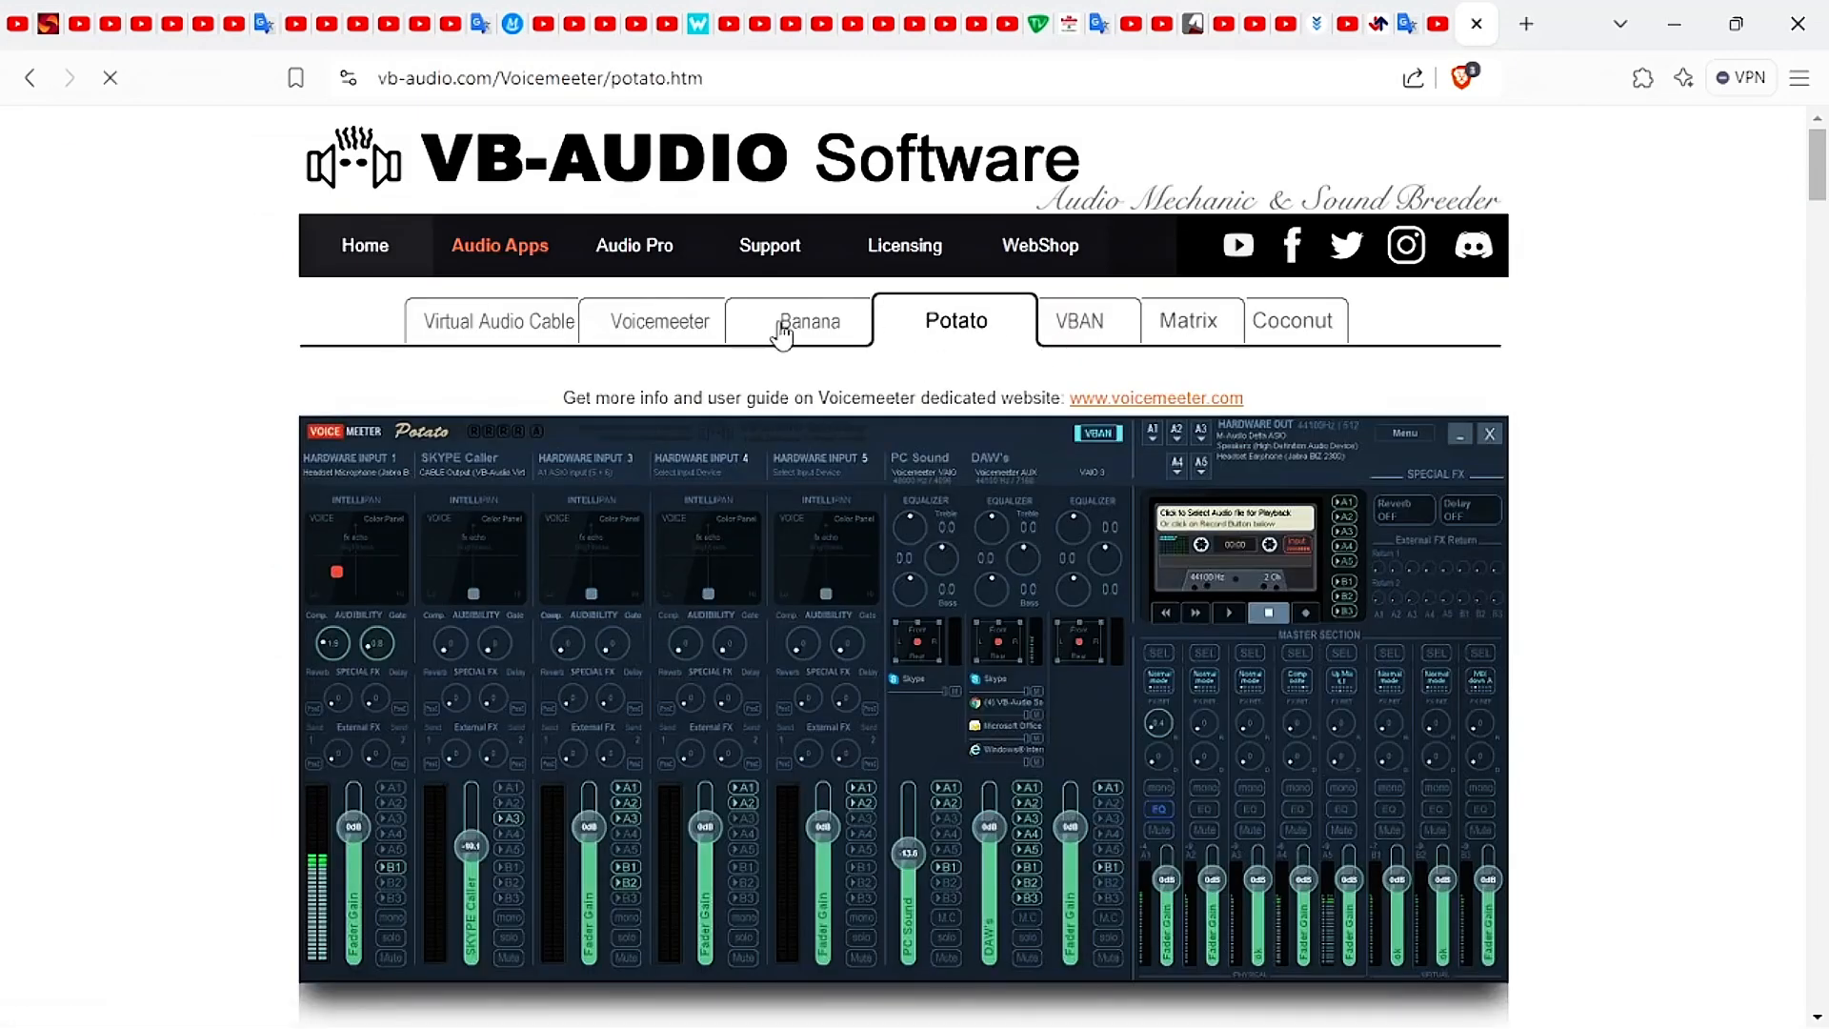
left_click(640, 328)
scroll(657, 329, "down", 12)
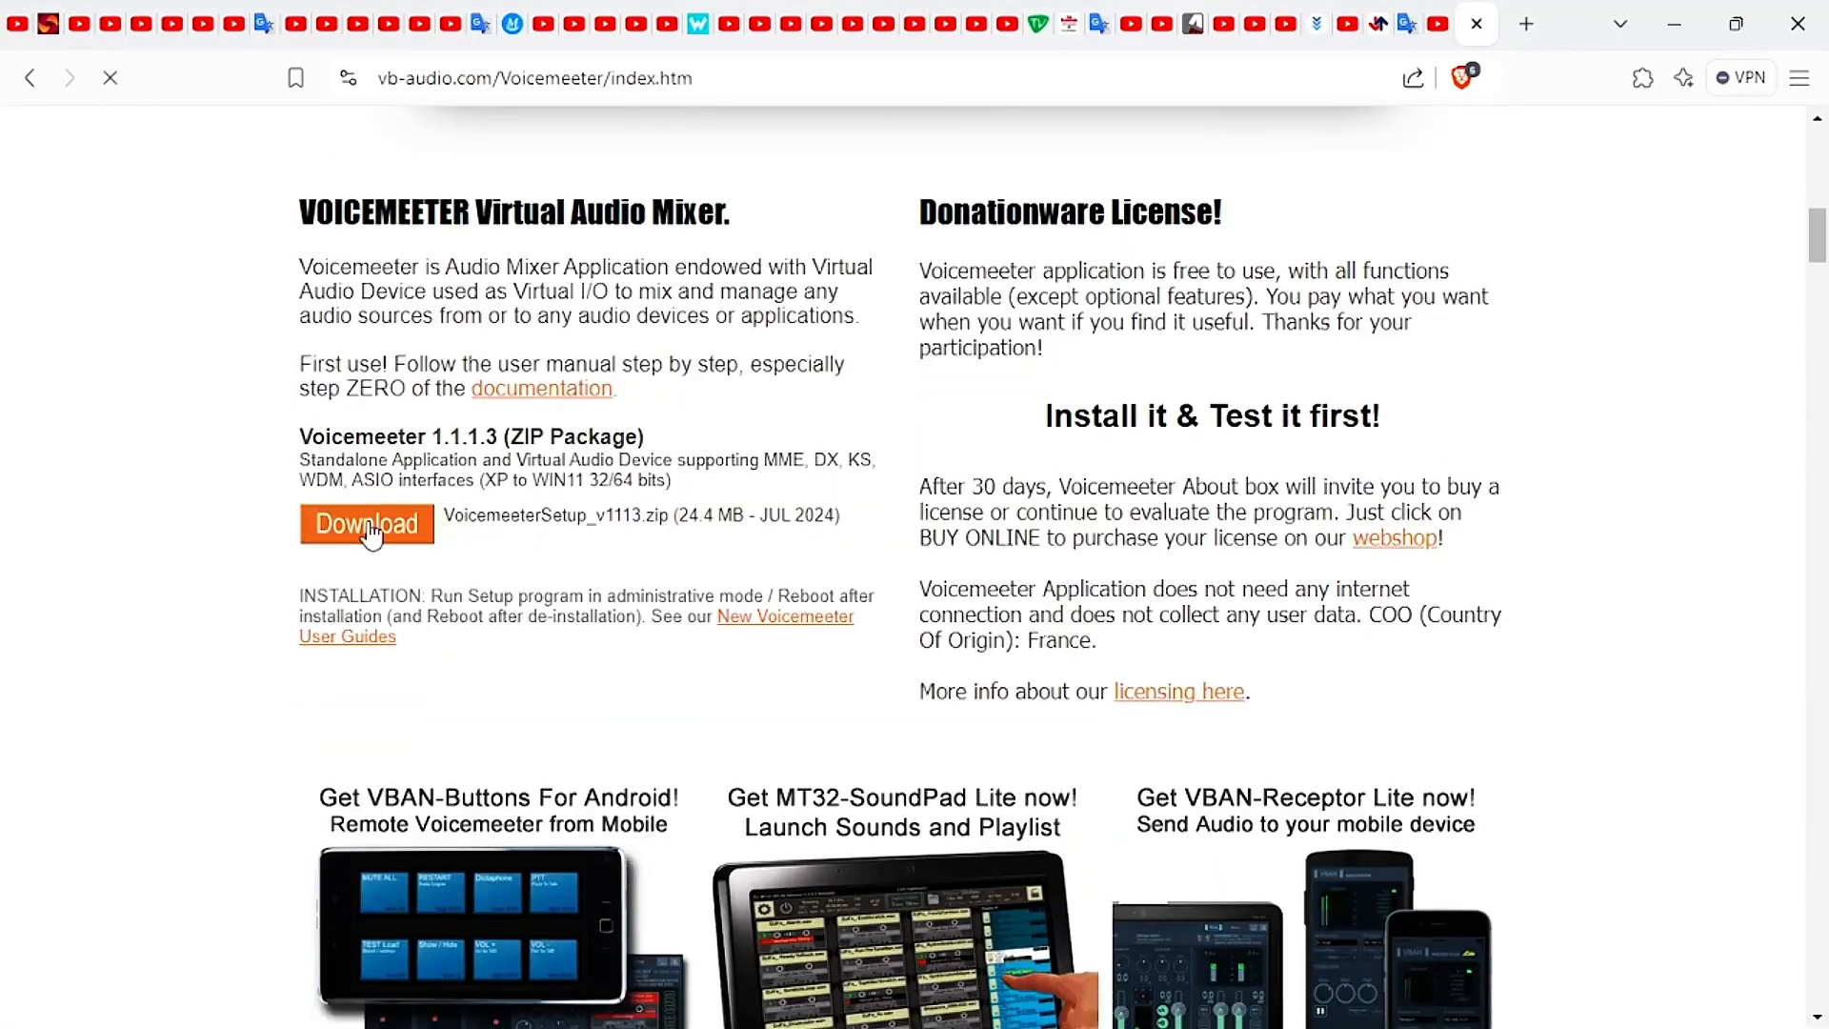
left_click(370, 532)
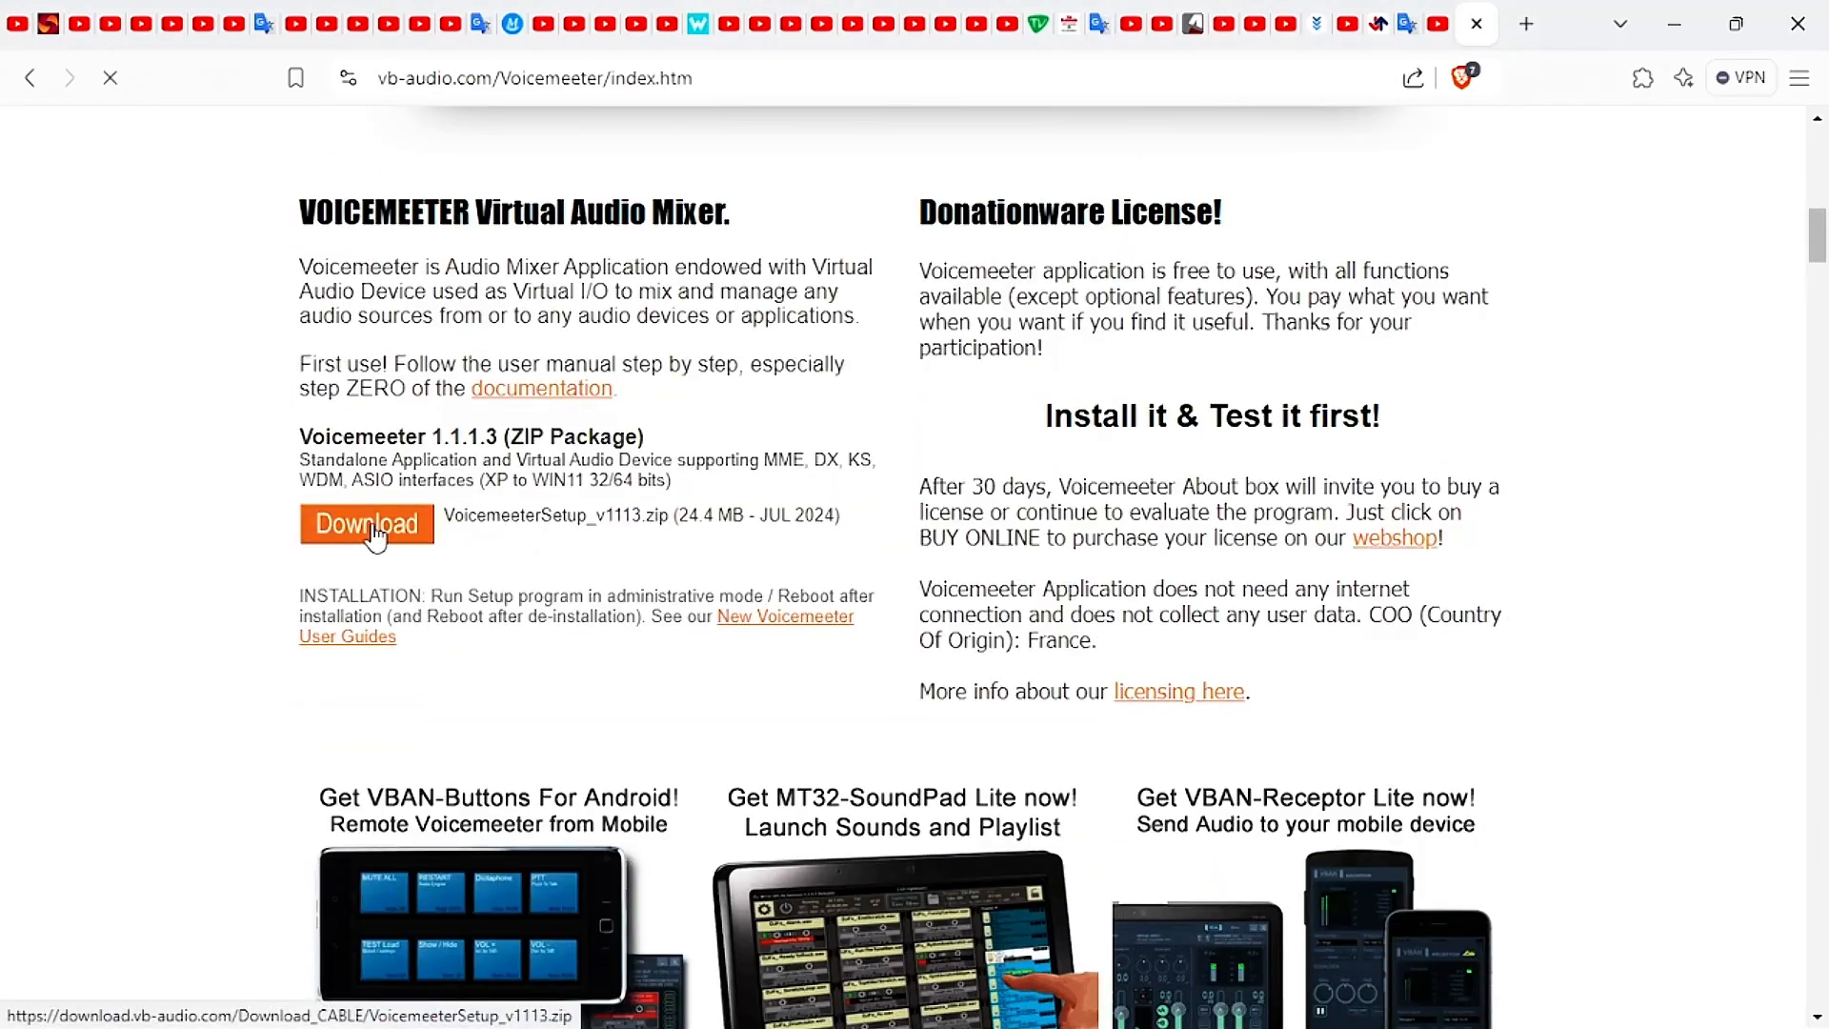
Run voicemeetersetup.exe and install VB-Audio Voicemeeter 1.1.1.3 on the system.
left_click(678, 377)
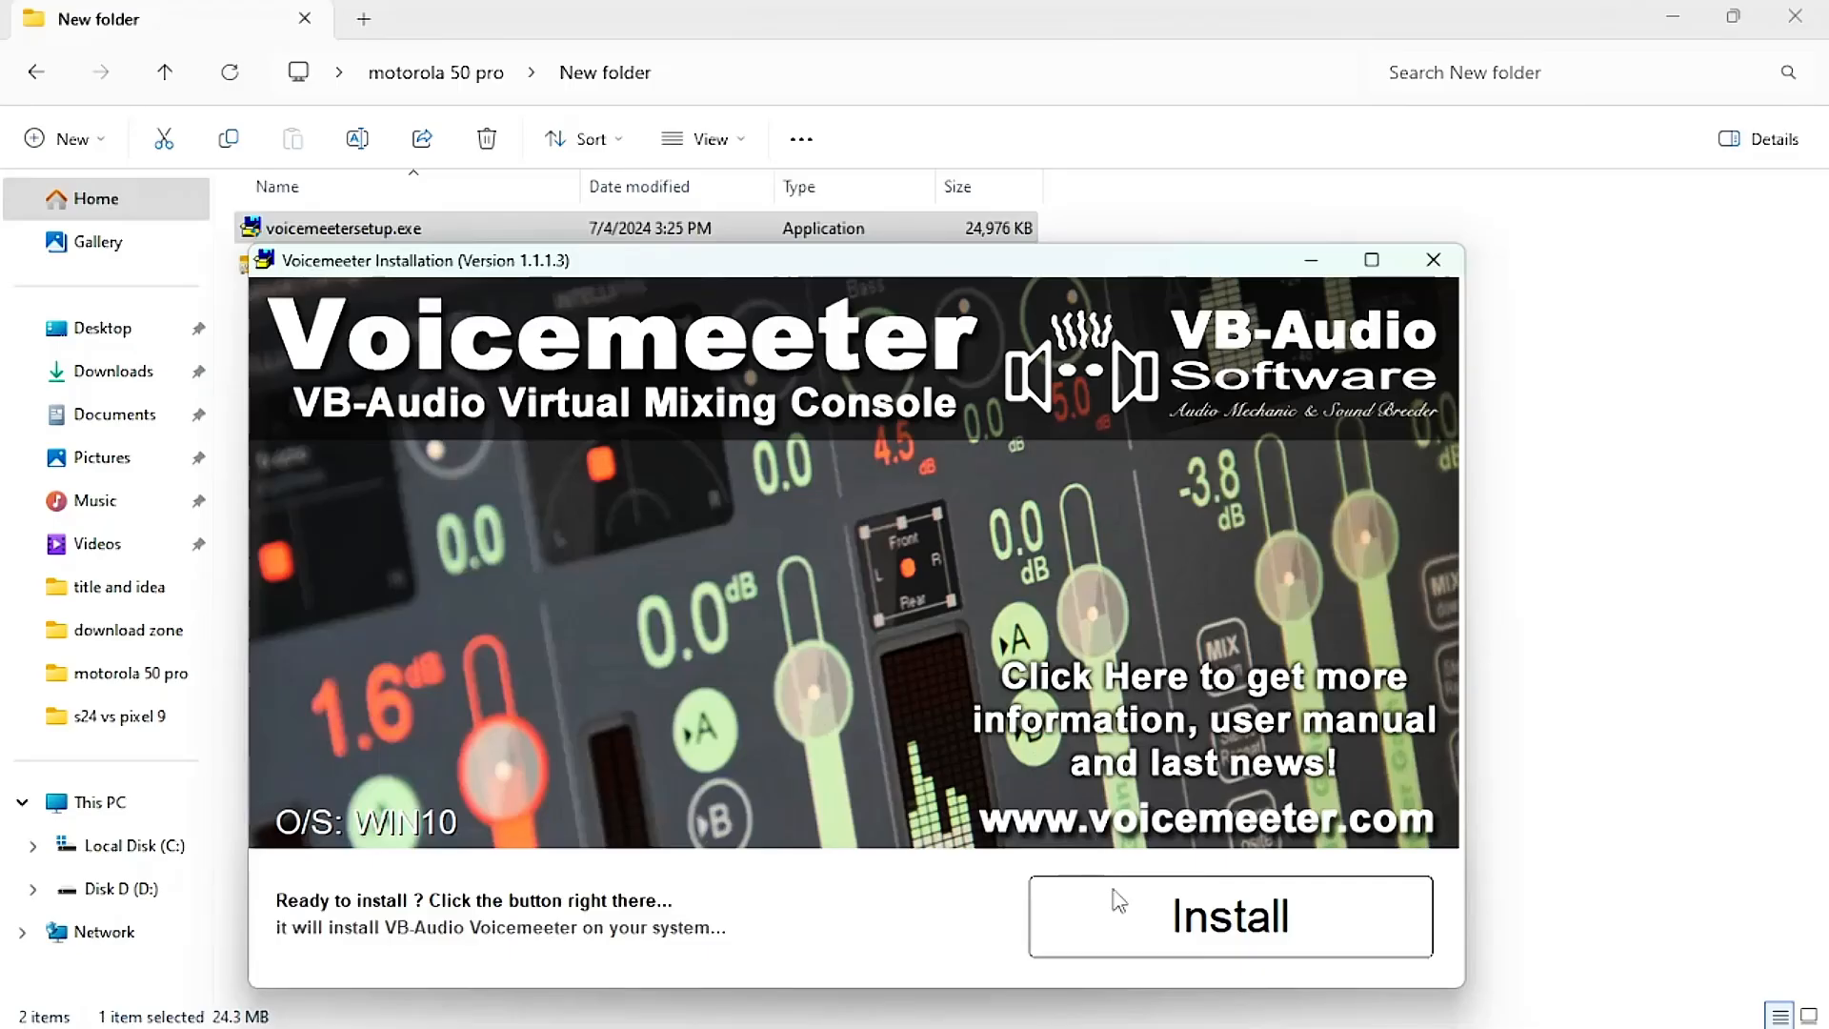
left_click(1200, 929)
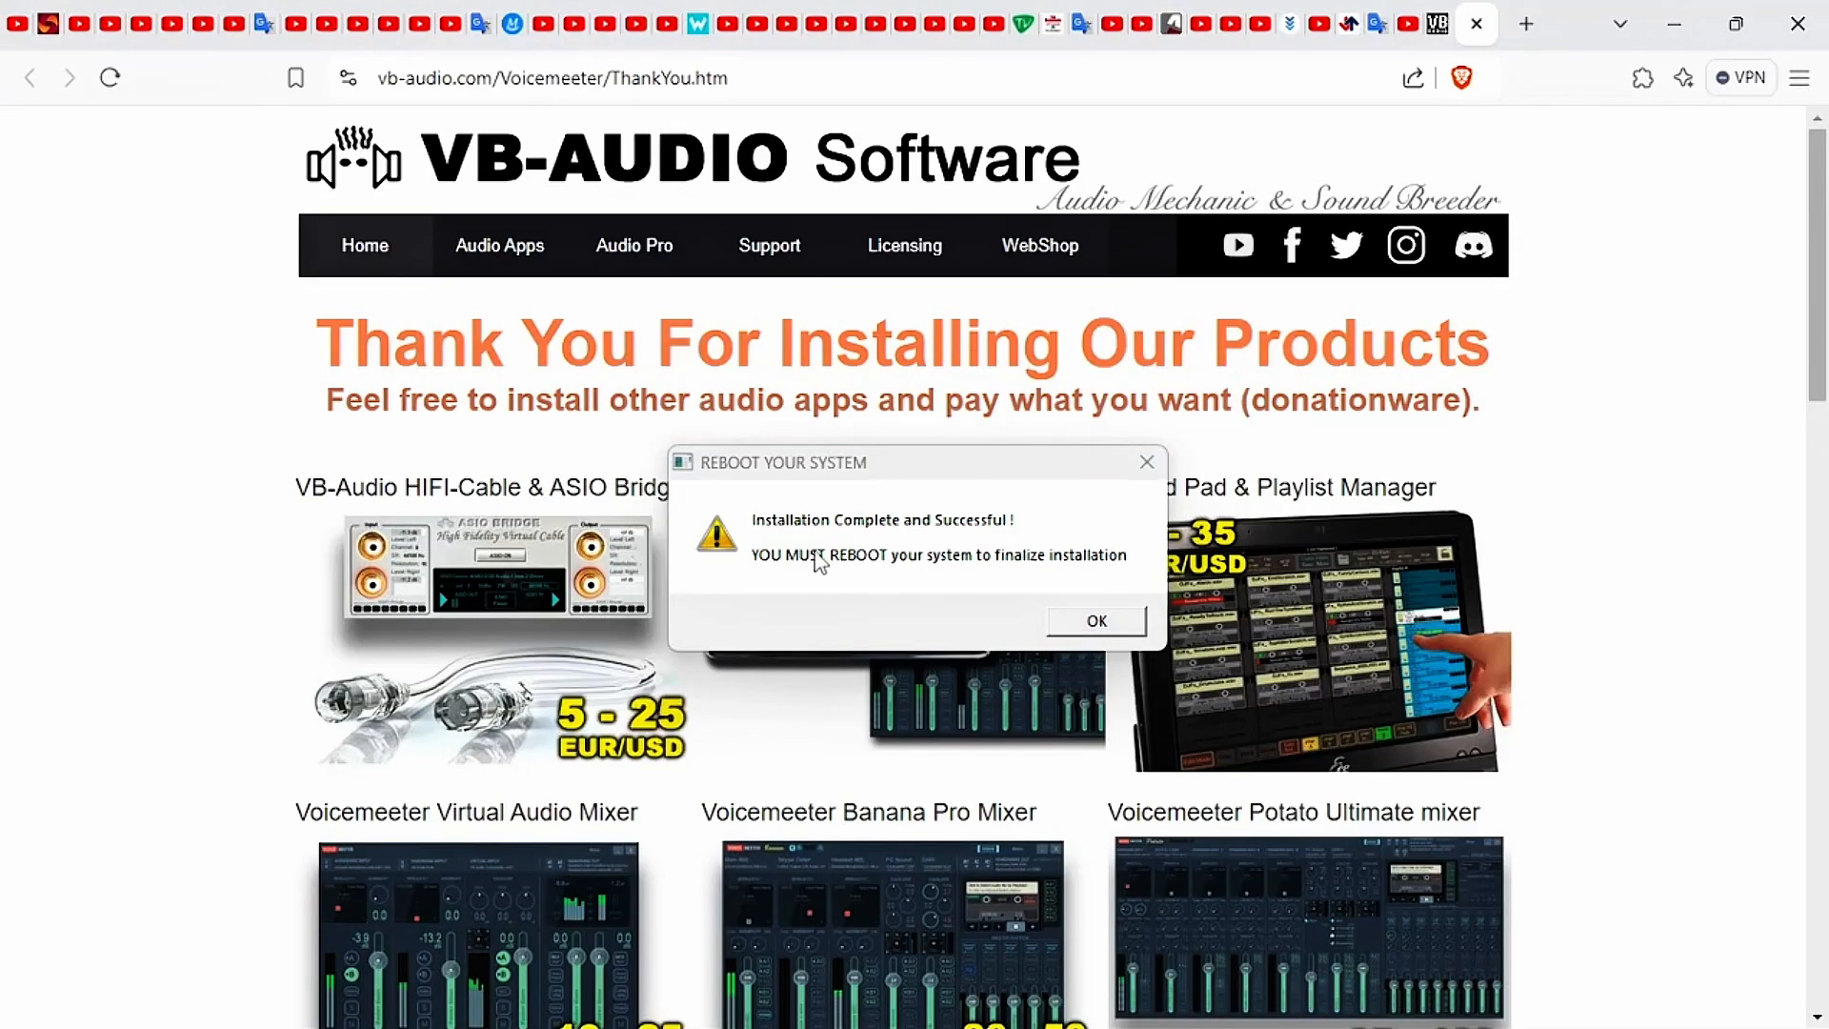
left_click(877, 553)
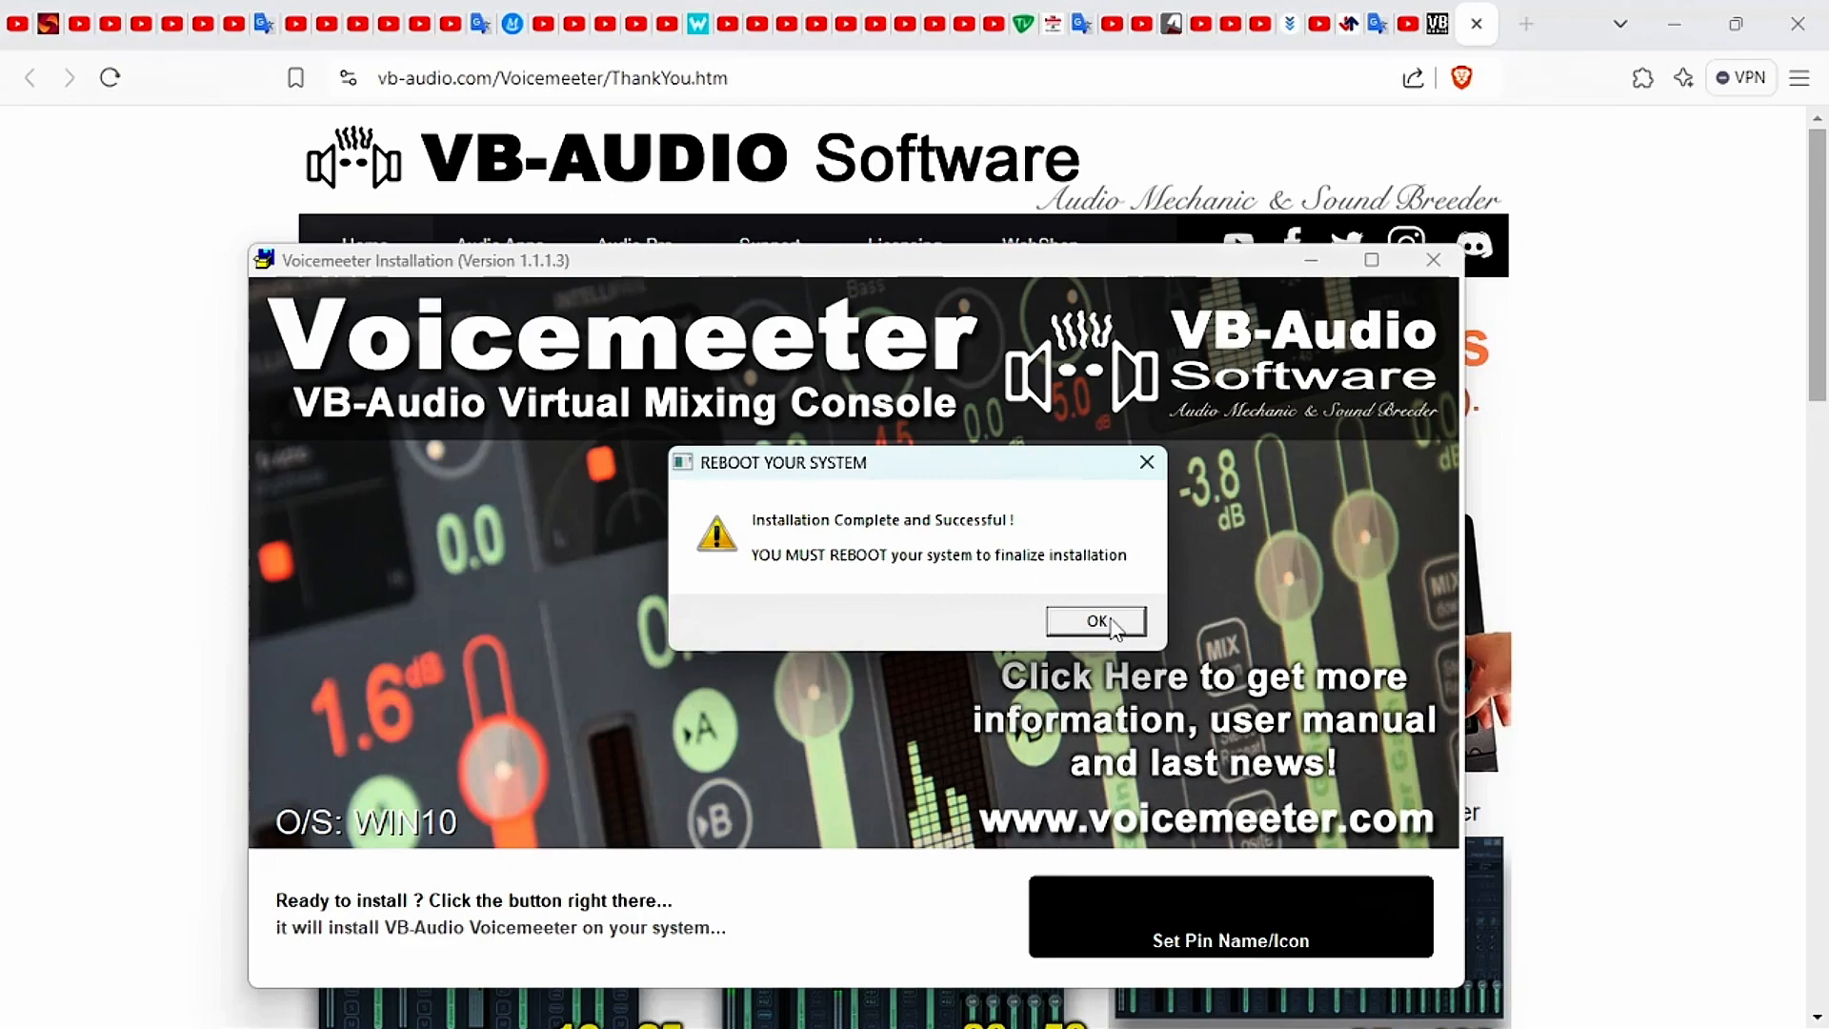
Switch to the Windows Control Panel, display its items as large icons, and open the Sound settings.
key("super")
type("paint")
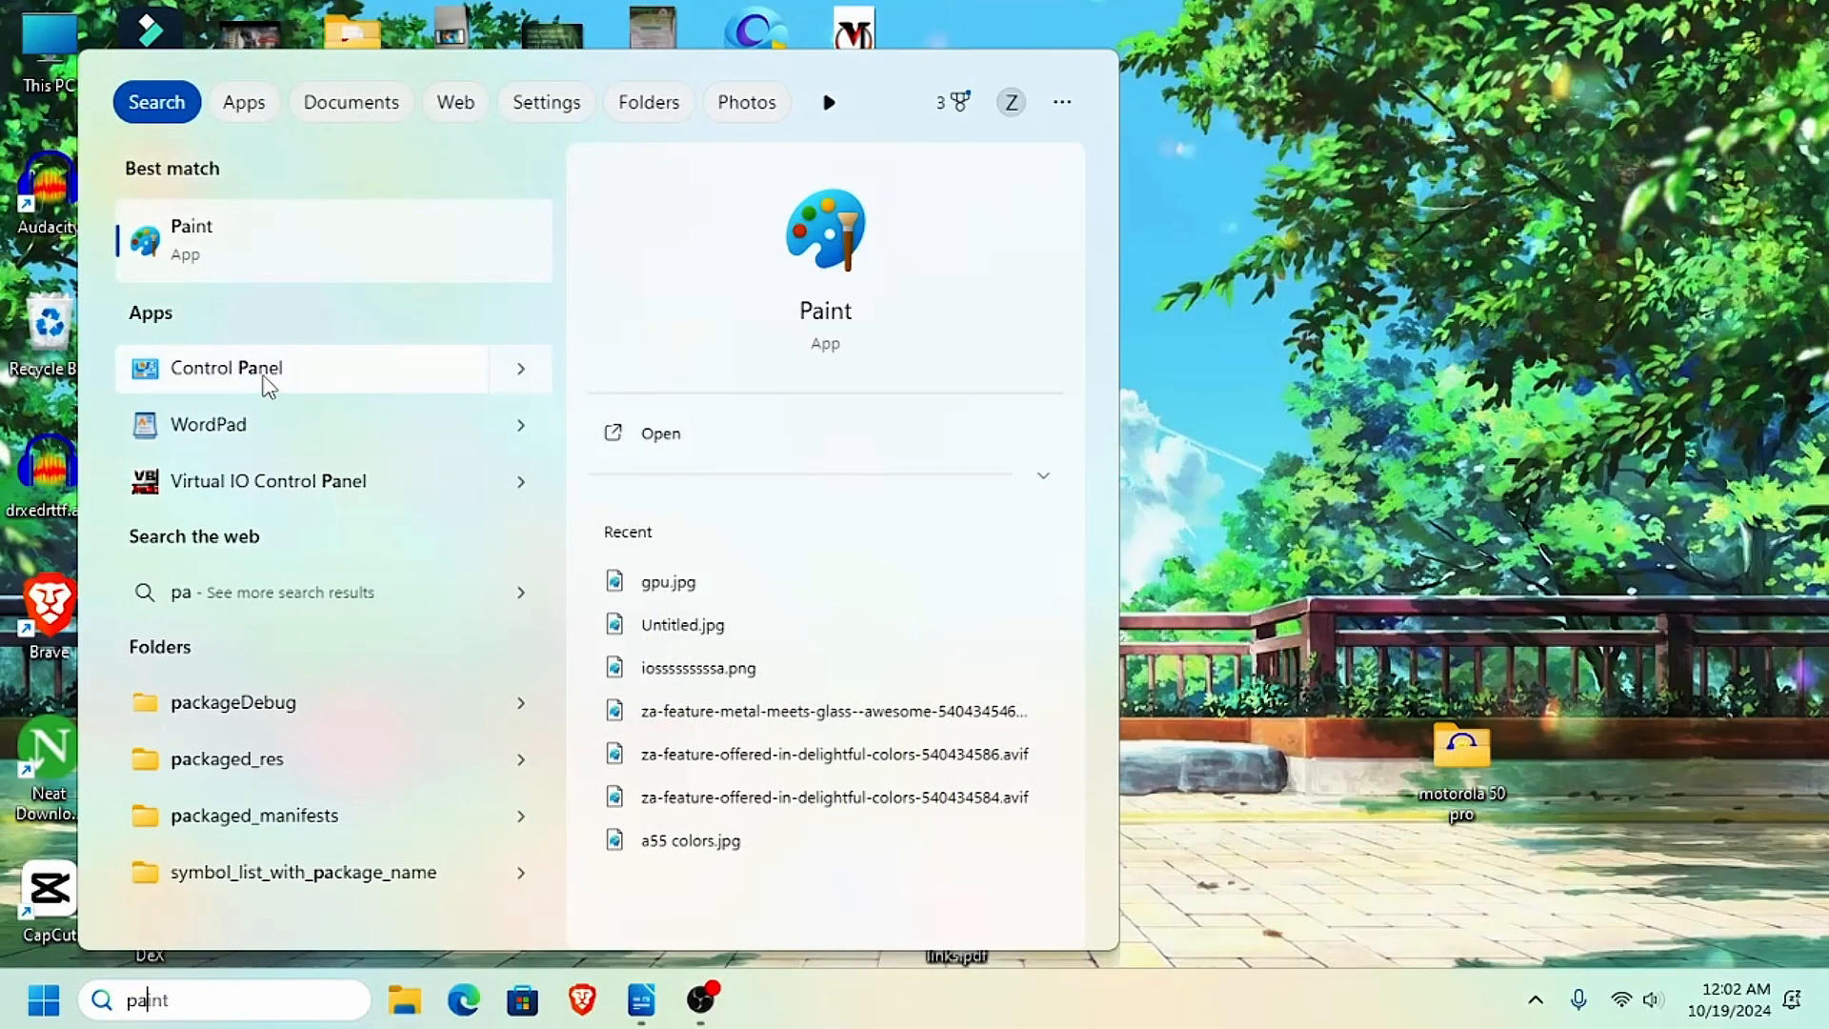
left_click(261, 373)
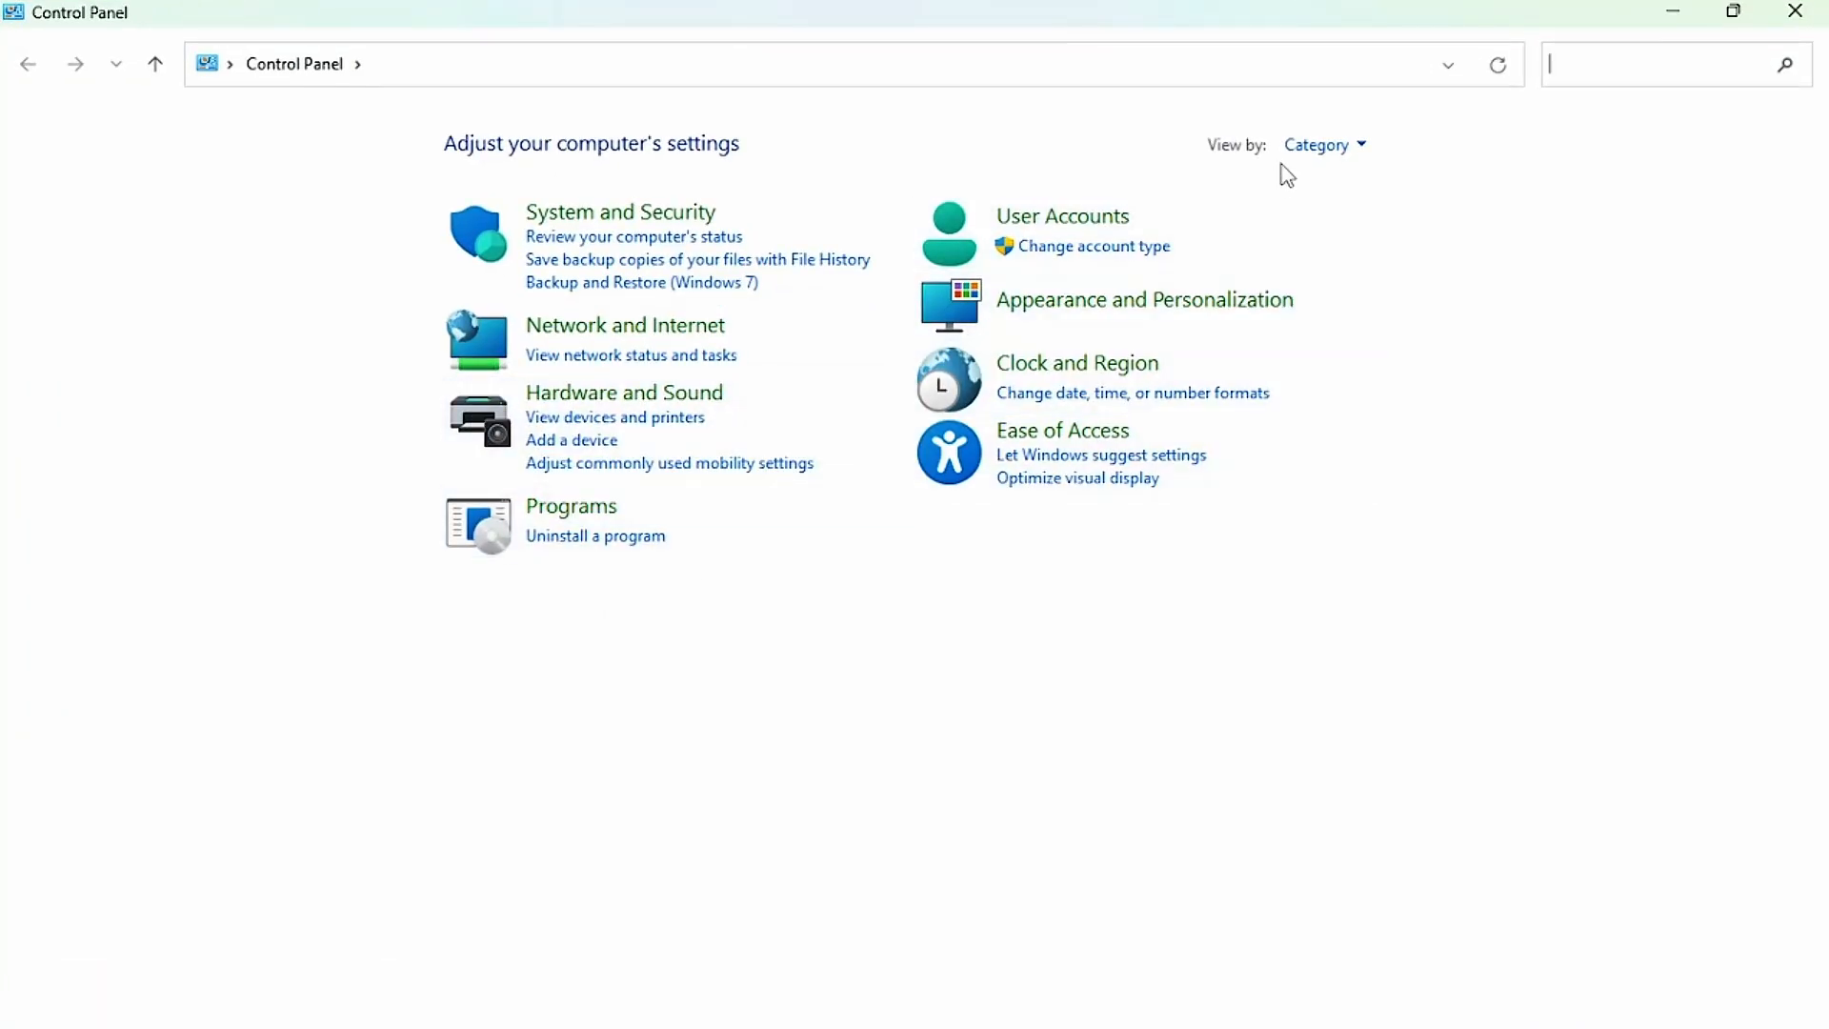
left_click(1345, 152)
left_click(1360, 224)
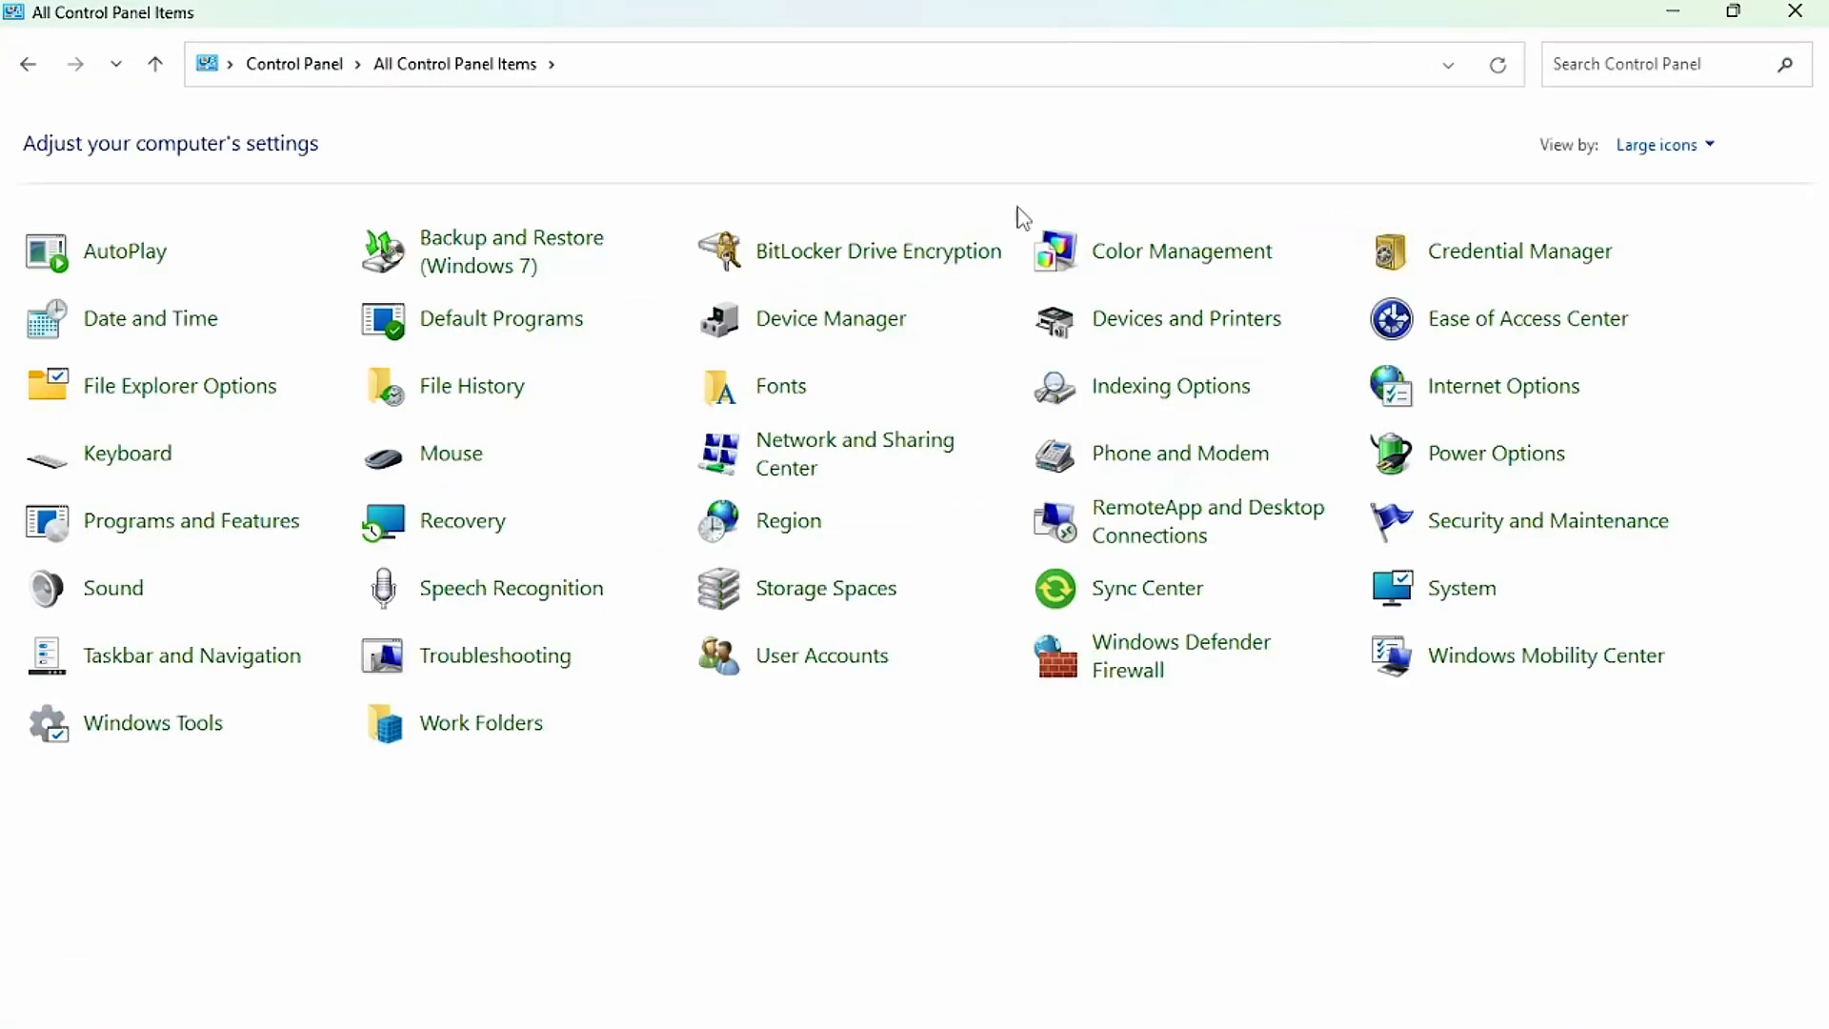
left_click(110, 602)
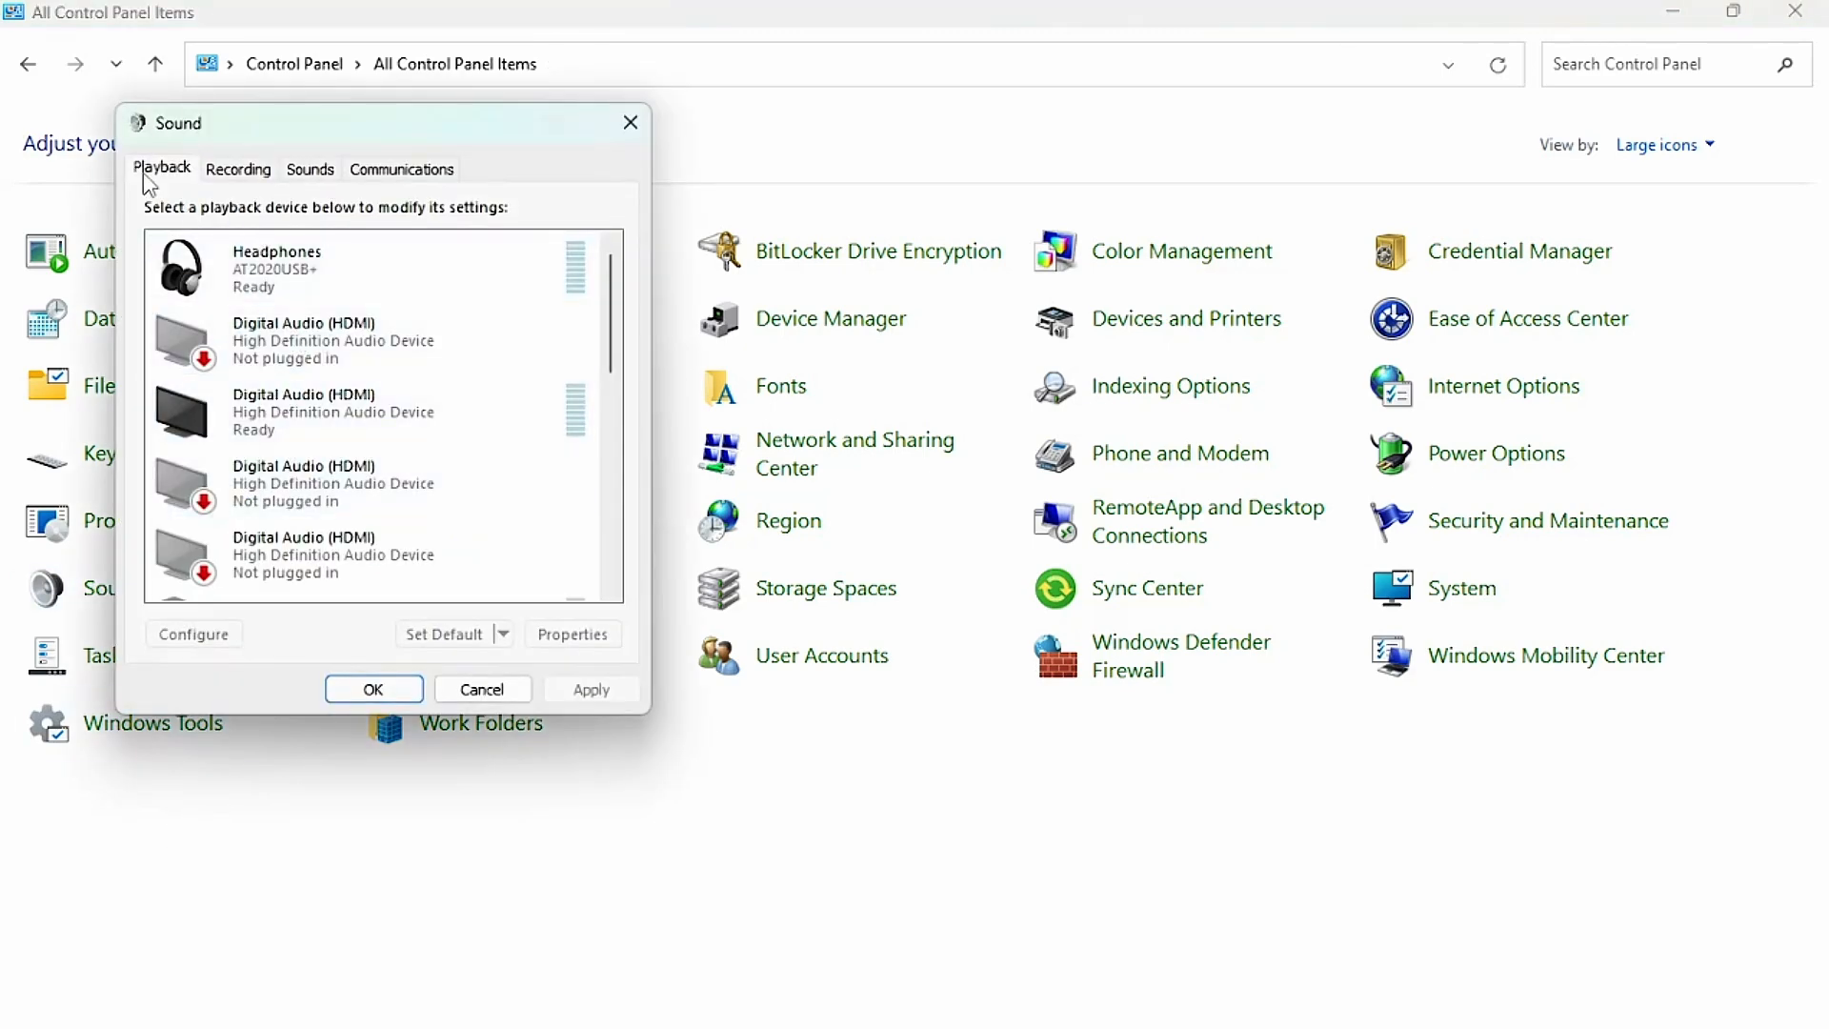
Make Voicemeeter VAIO3 Input the default playback device.
left_click_drag(621, 351, 632, 553)
left_click(398, 576)
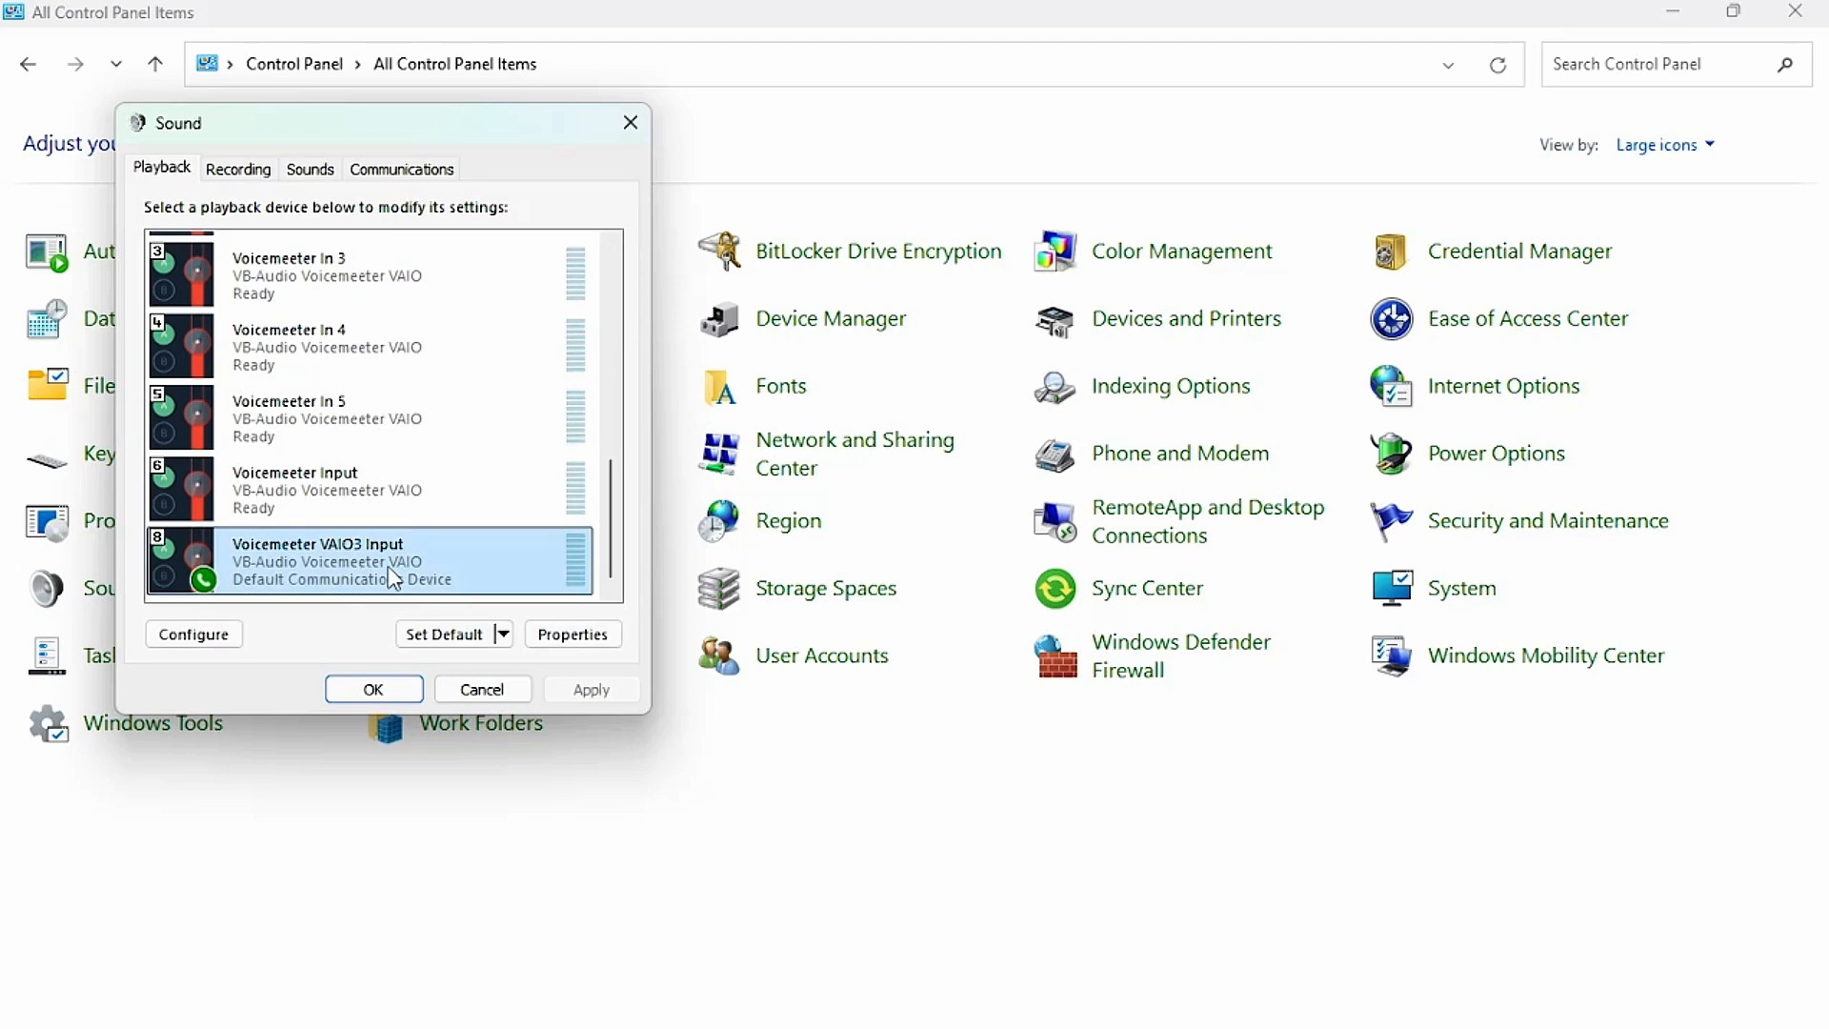
left_click(434, 635)
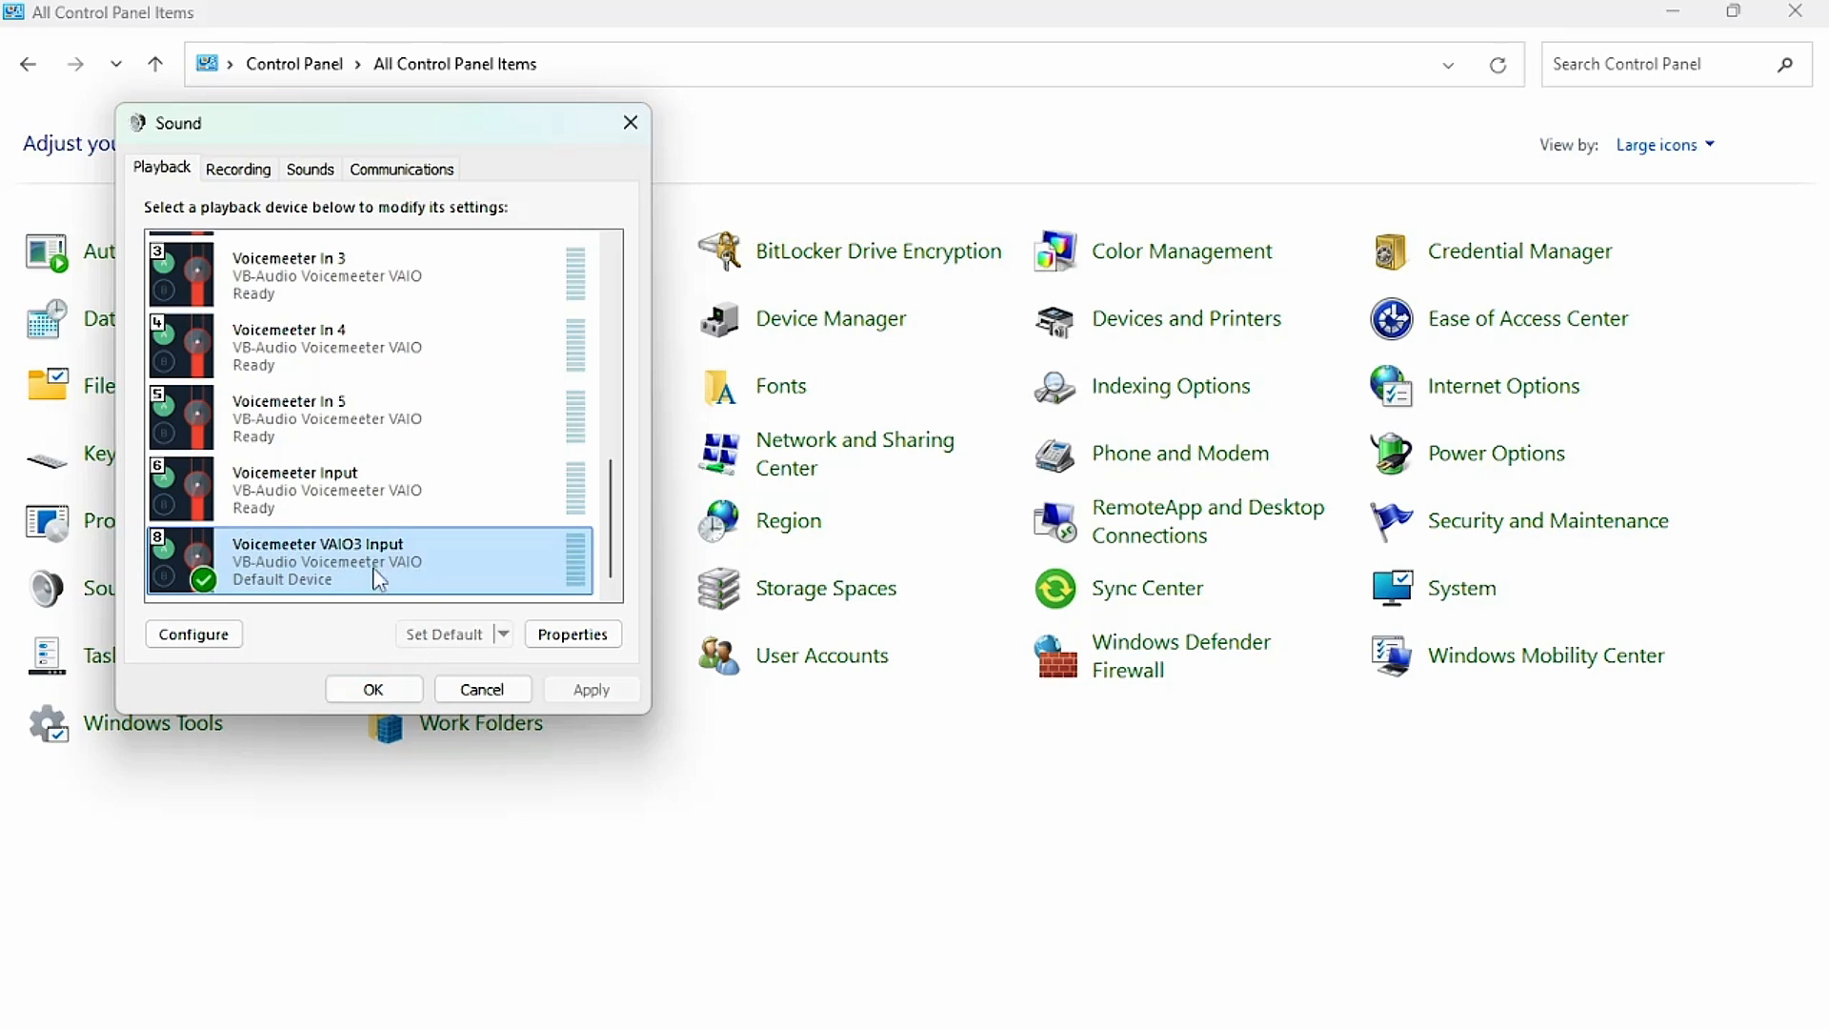
Select Voicemeeter Out B3 among the recording devices, accept the sound settings, and close the Control Panel.
left_click(238, 169)
scroll(547, 428, "down", 2)
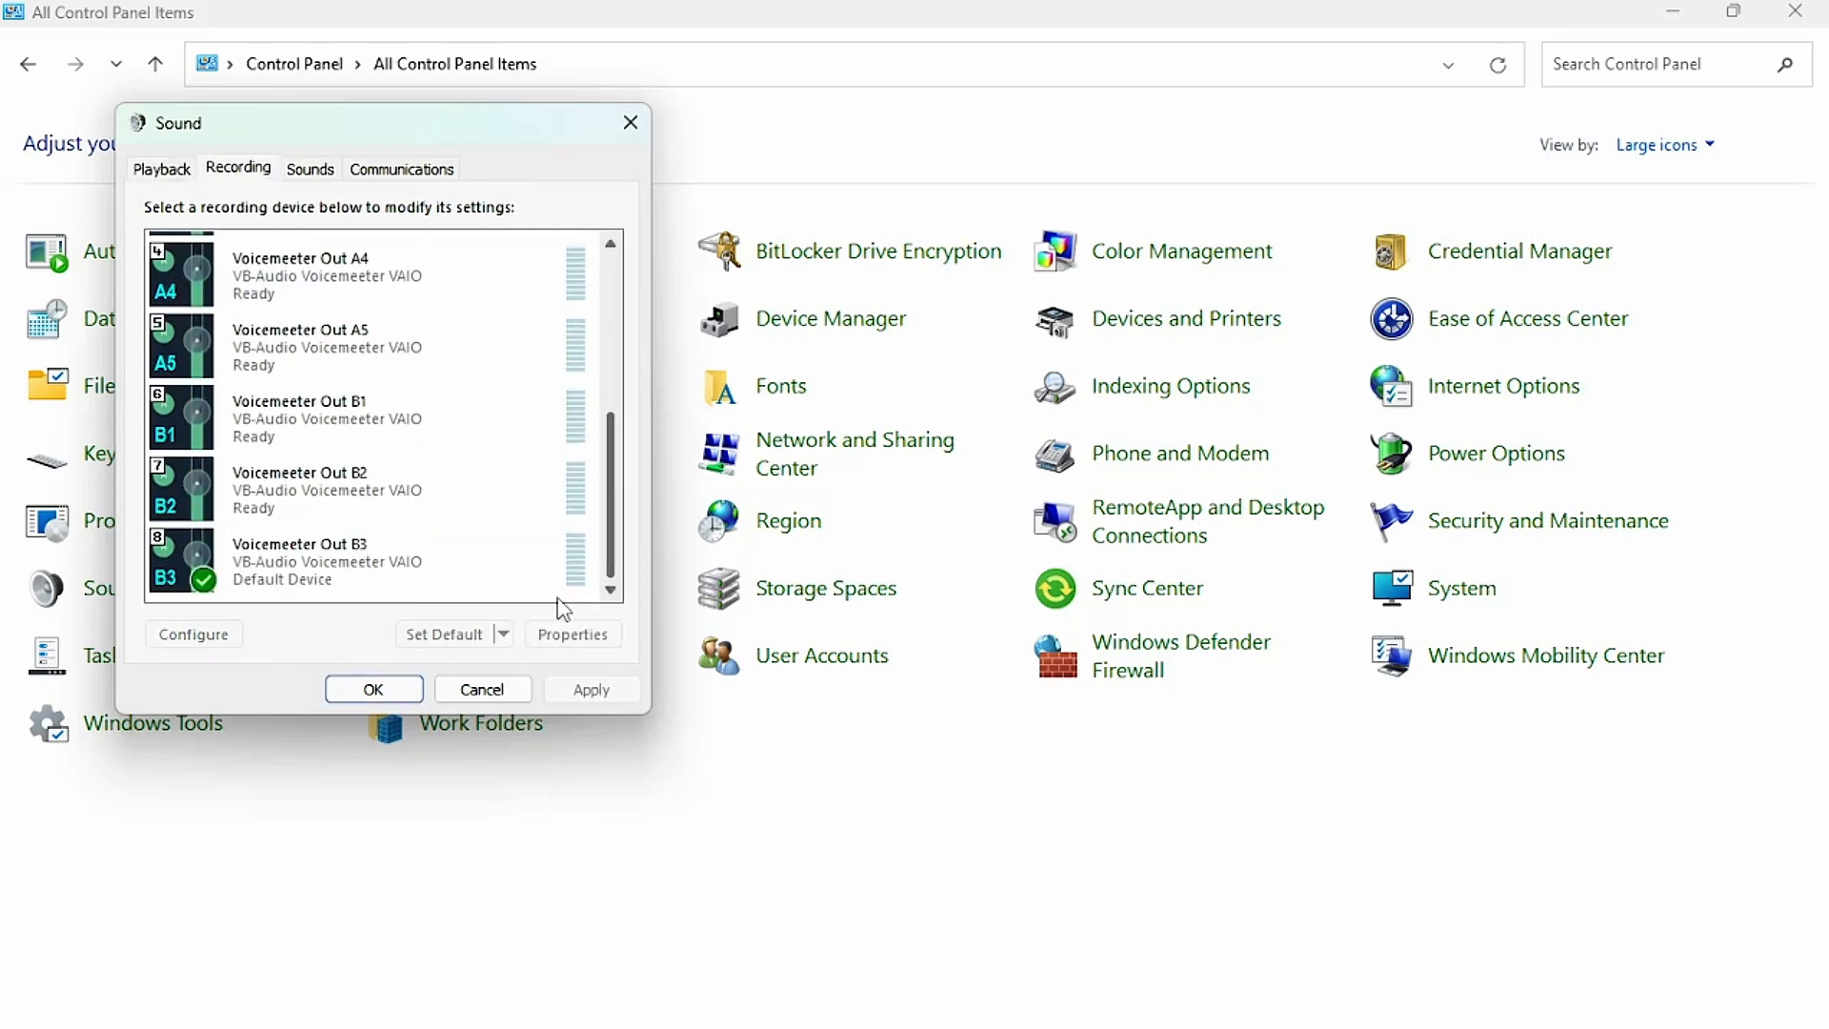
left_click(429, 559)
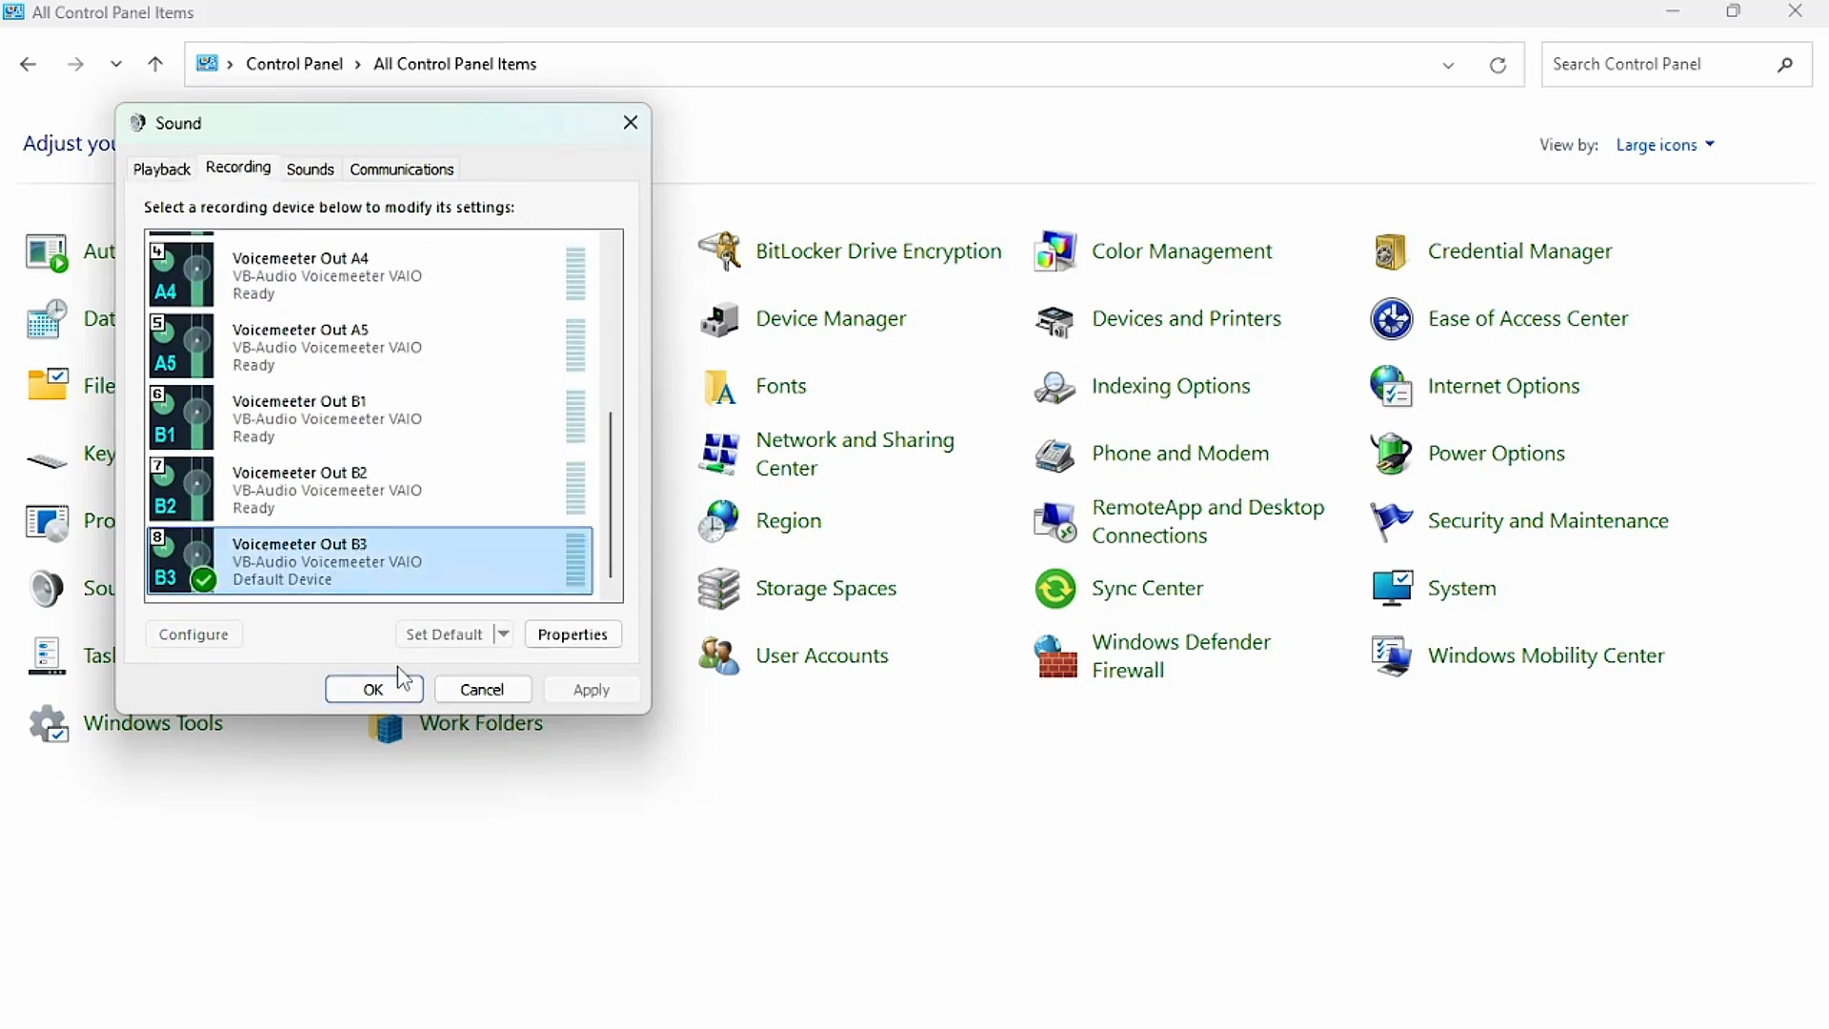
left_click(373, 689)
left_click(1796, 10)
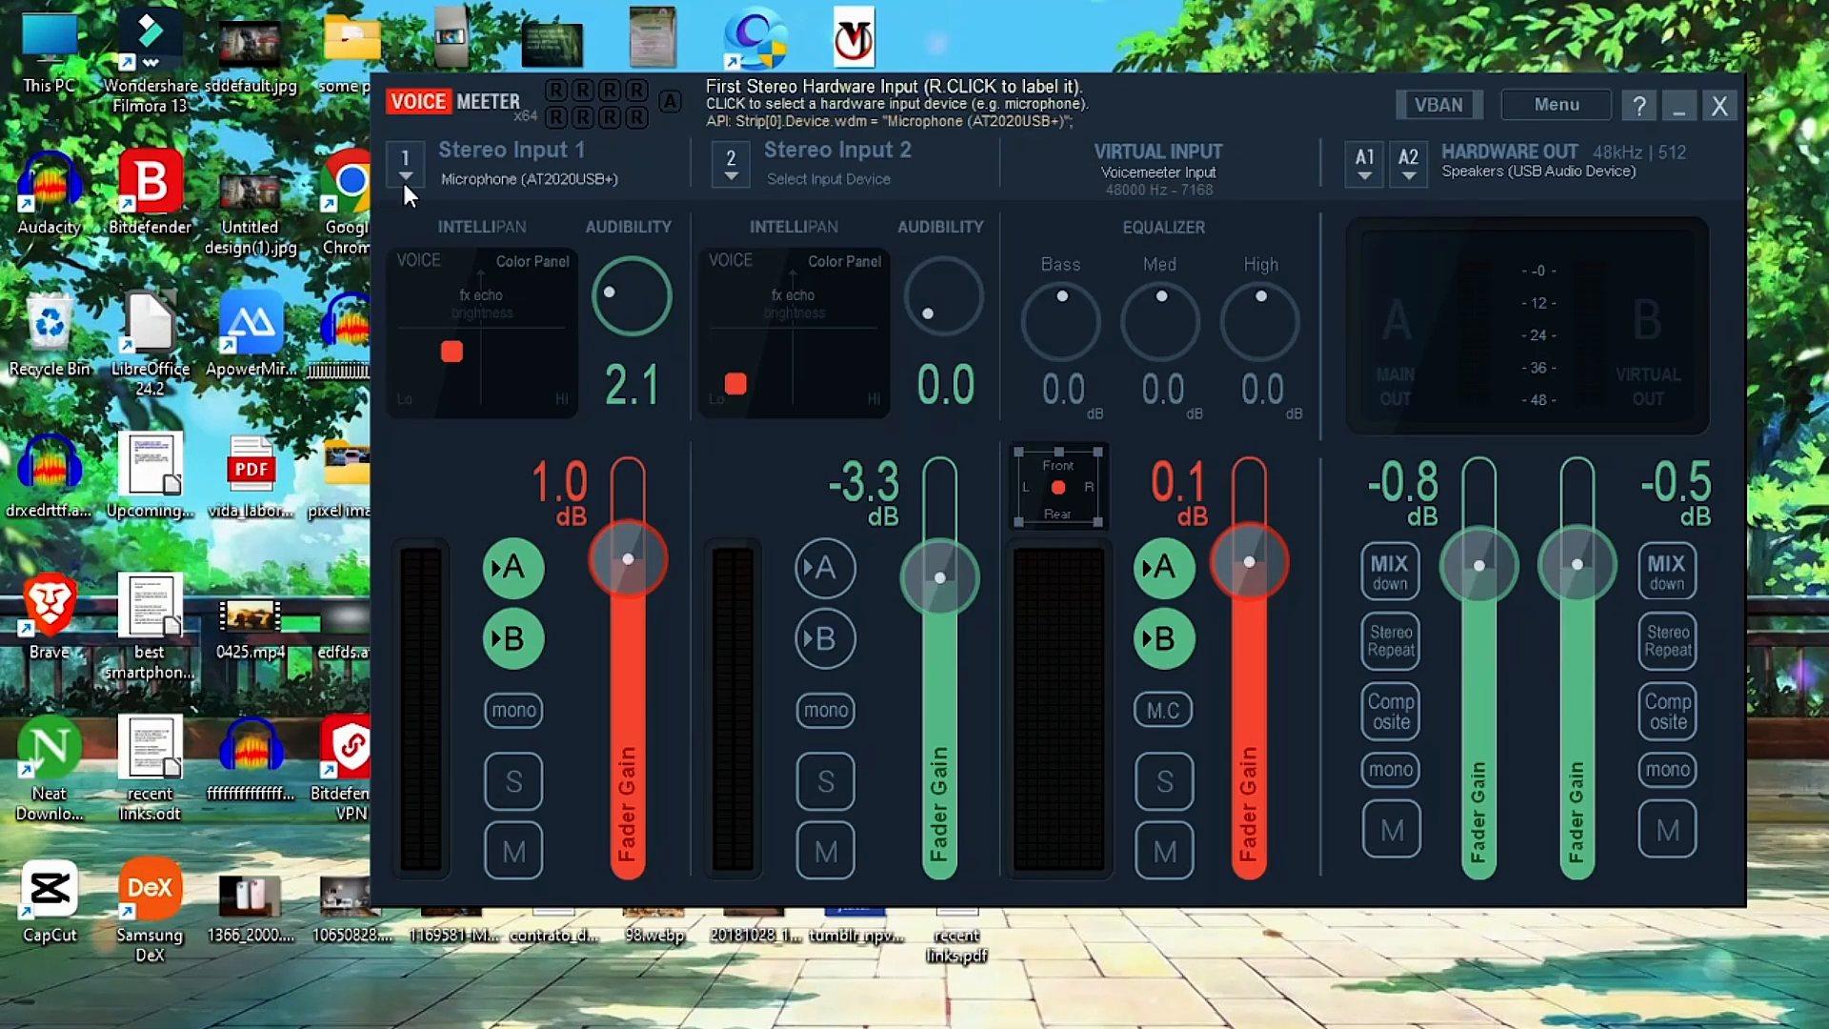
Review the MME and WDM (WASAPI) input devices for Stereo Input 1, keeping the AT2020USB+ microphone under WDM selected.
left_click(404, 186)
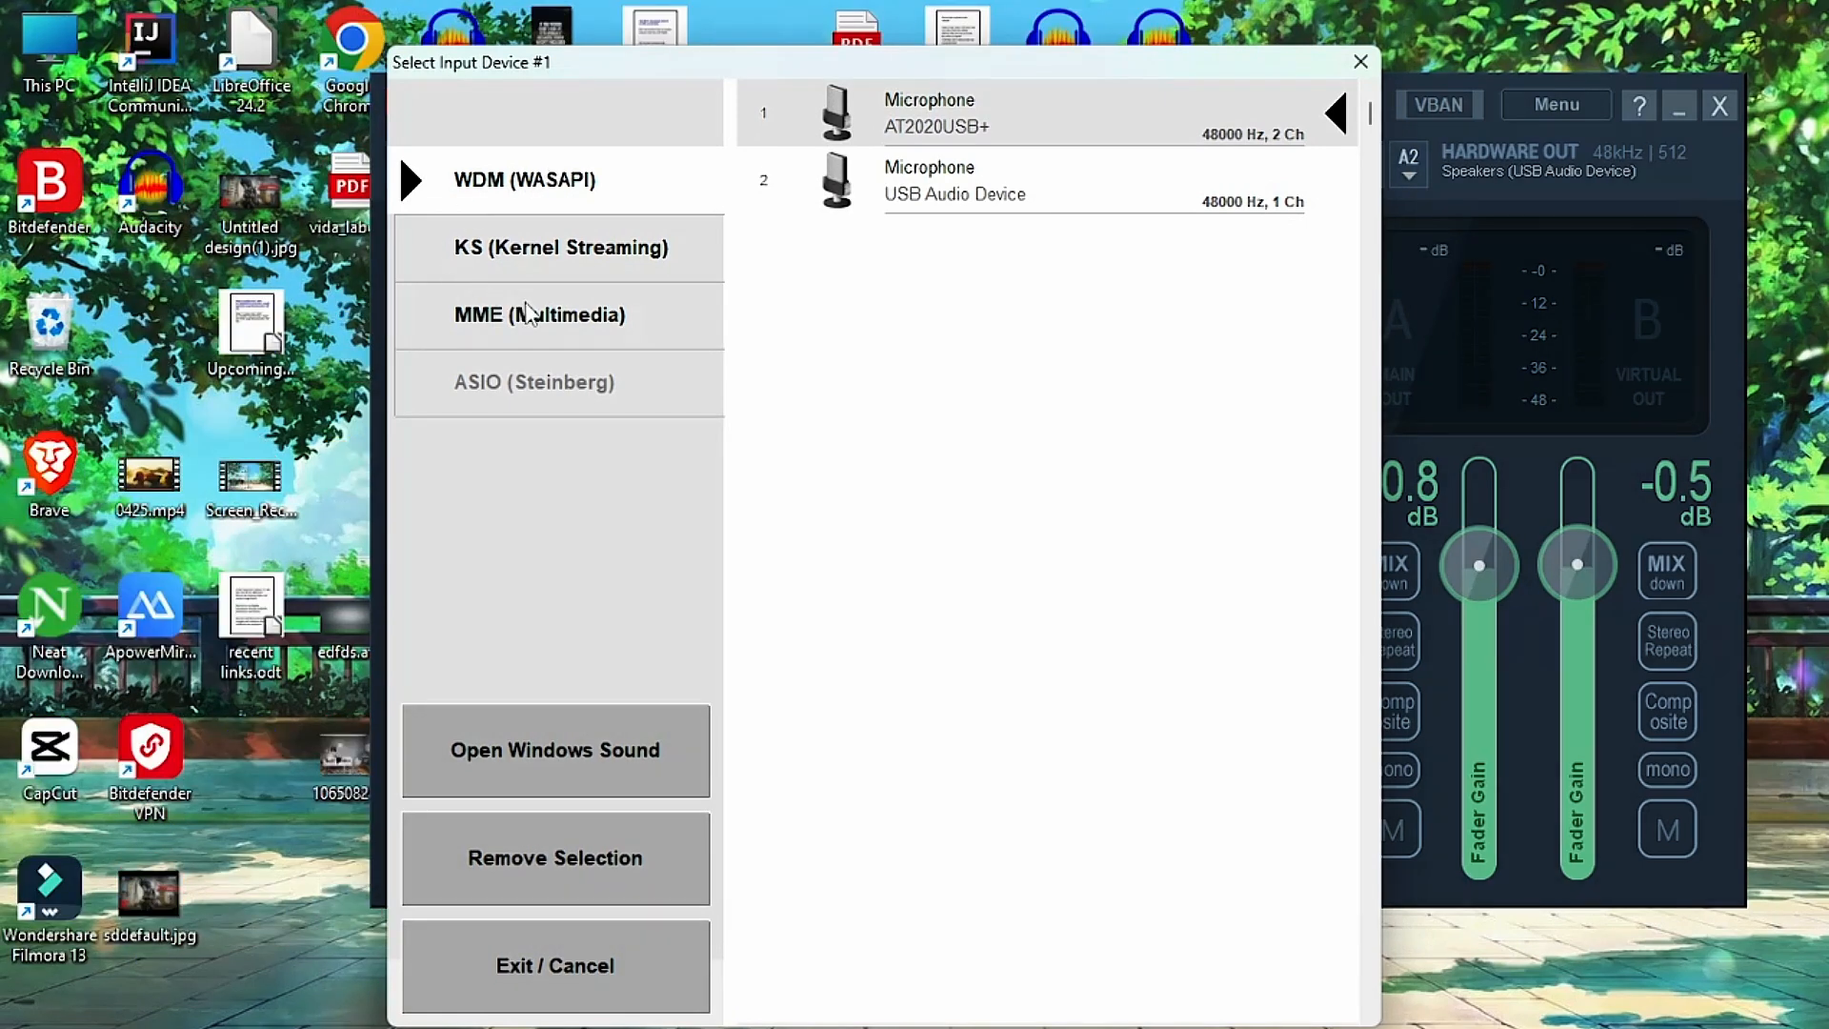
left_click(530, 315)
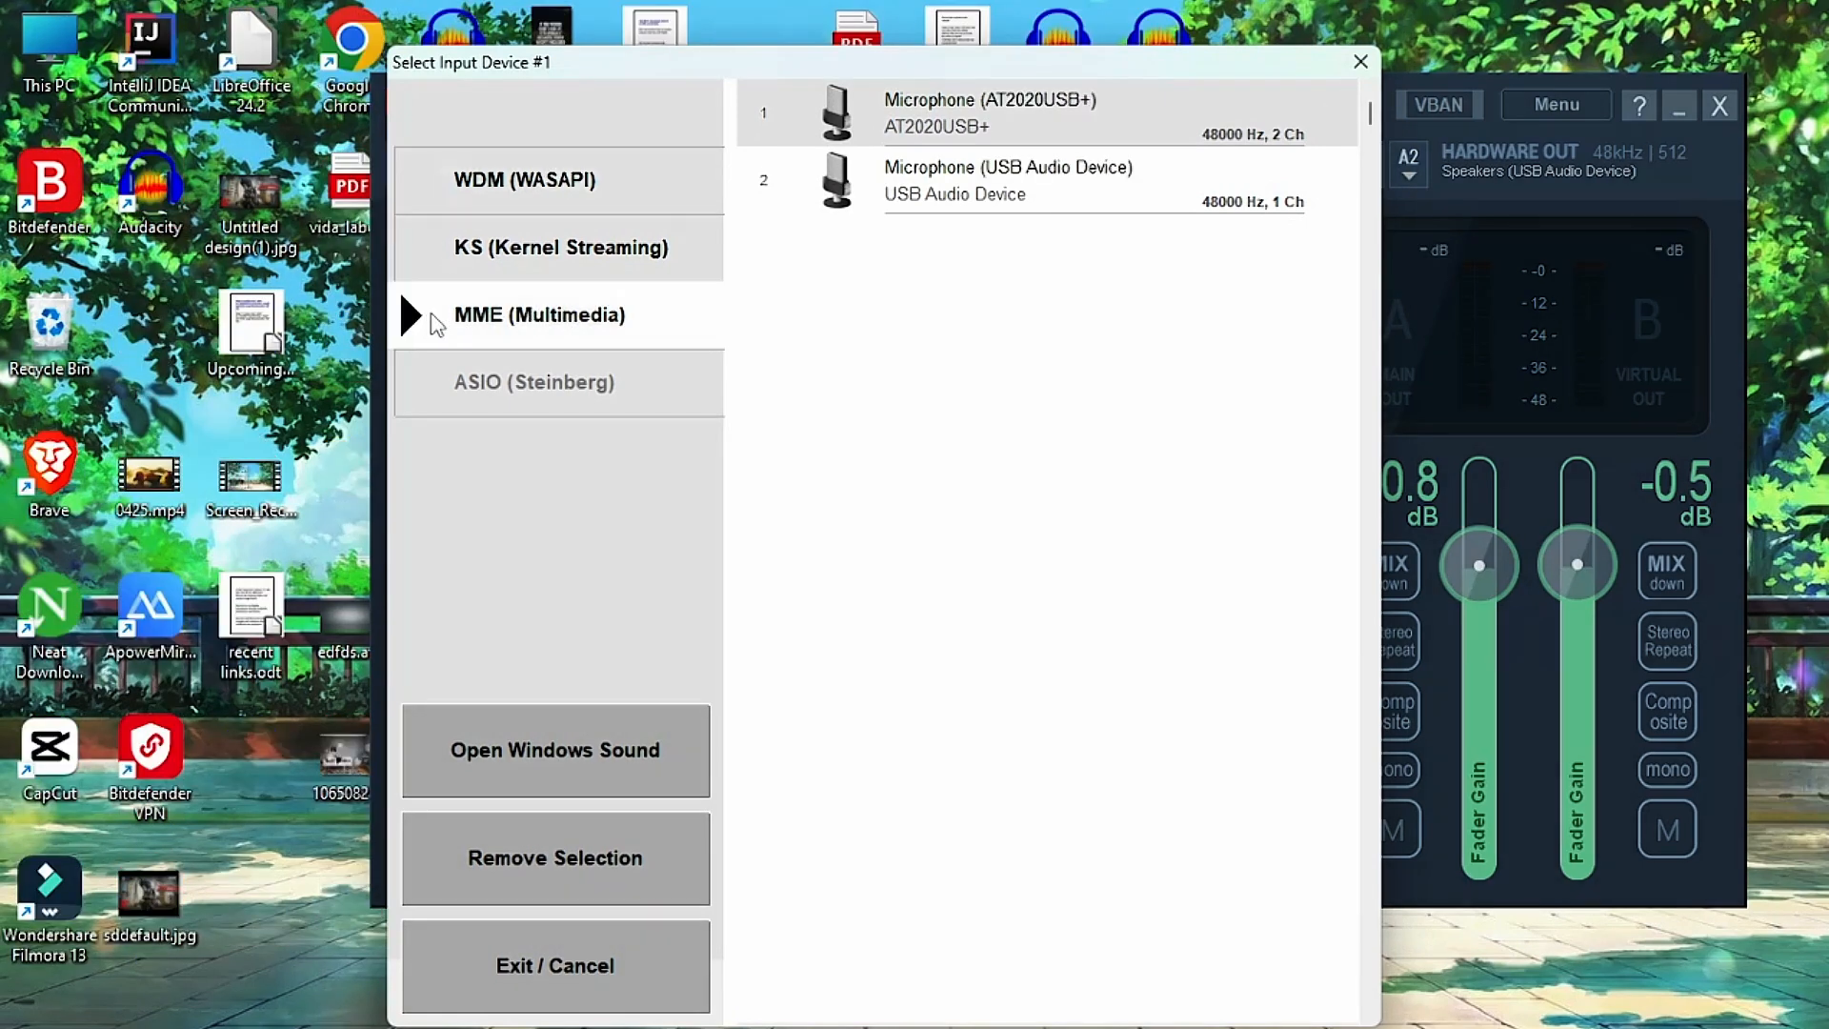
left_click(562, 181)
left_click(1008, 129)
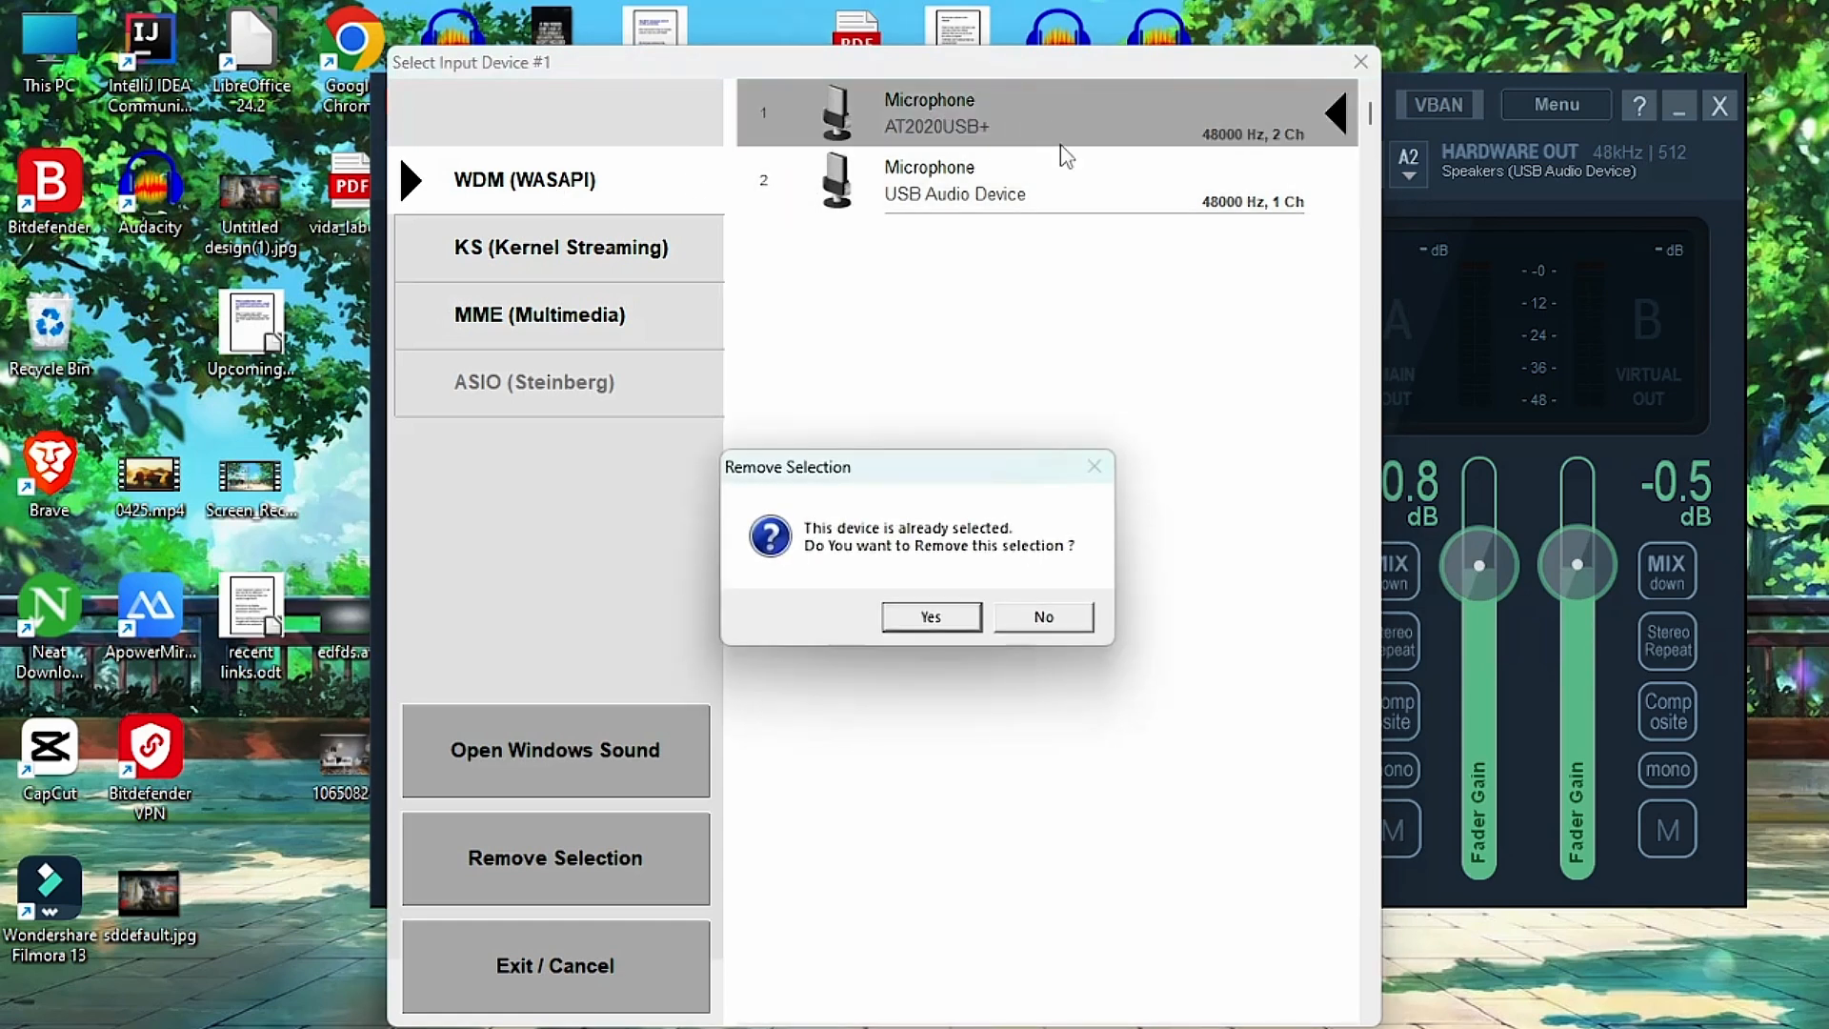
left_click(1042, 616)
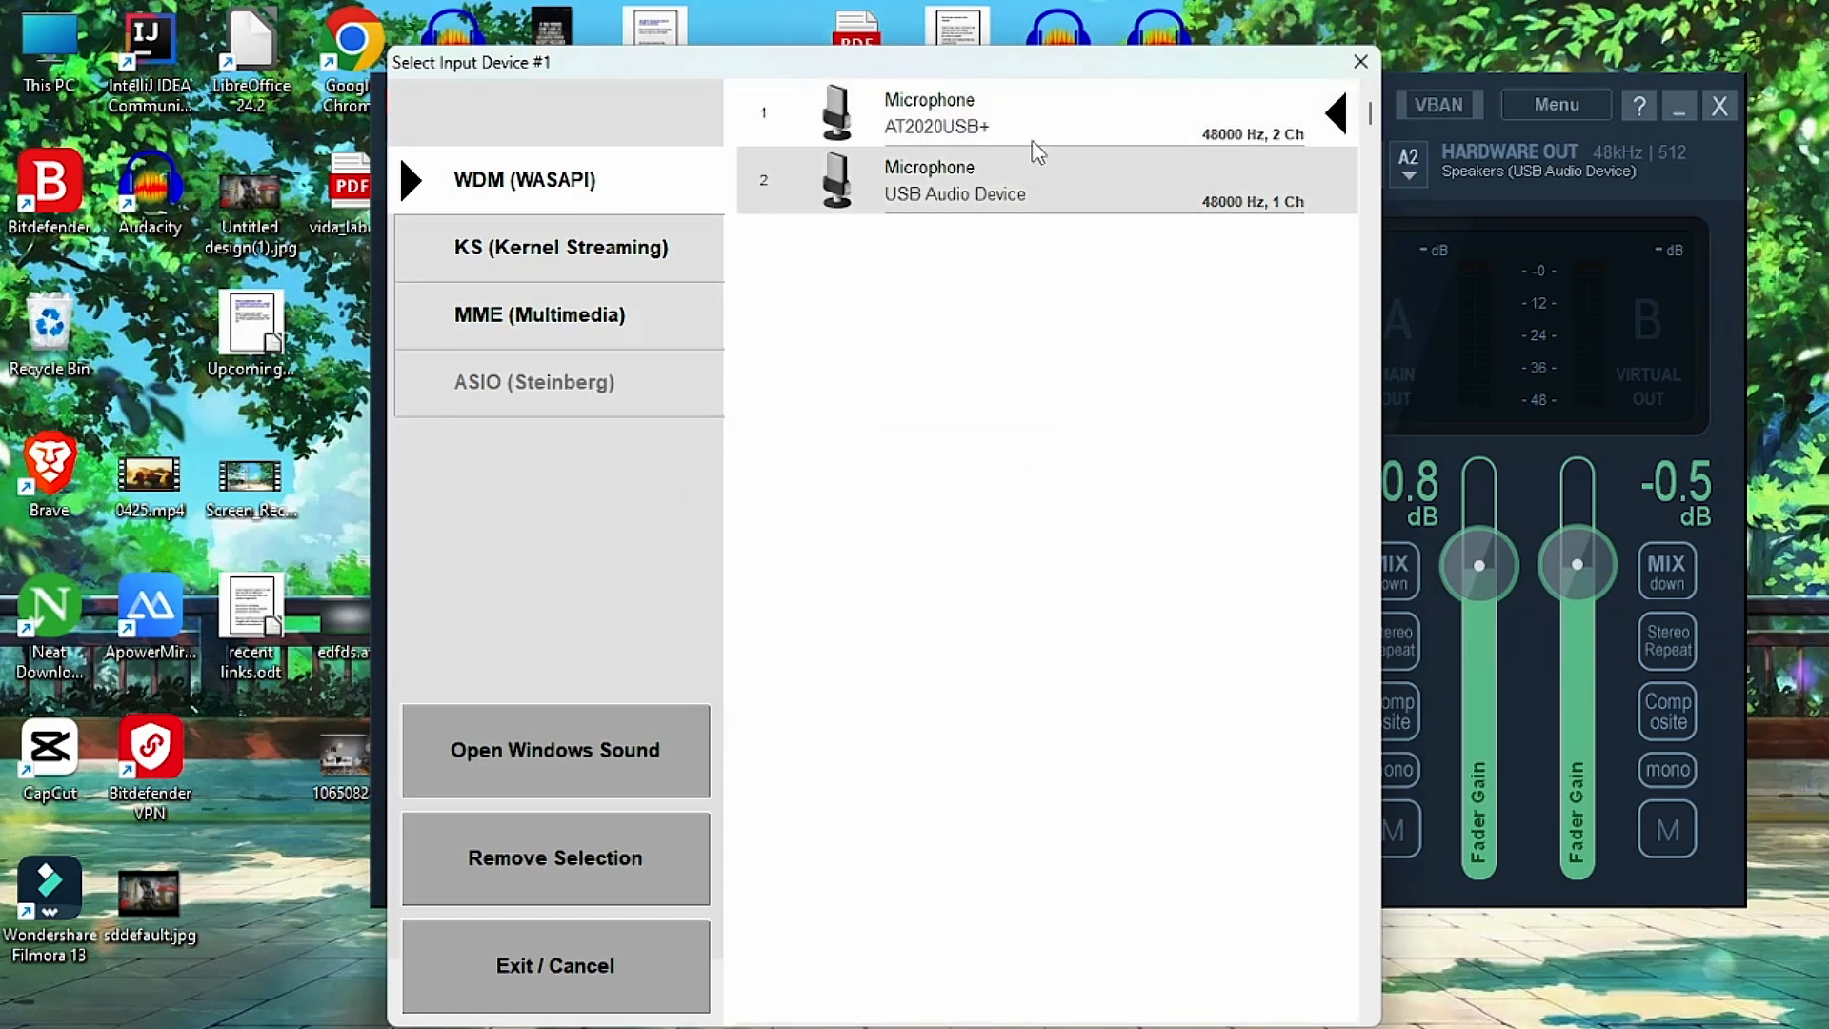
left_click(1360, 61)
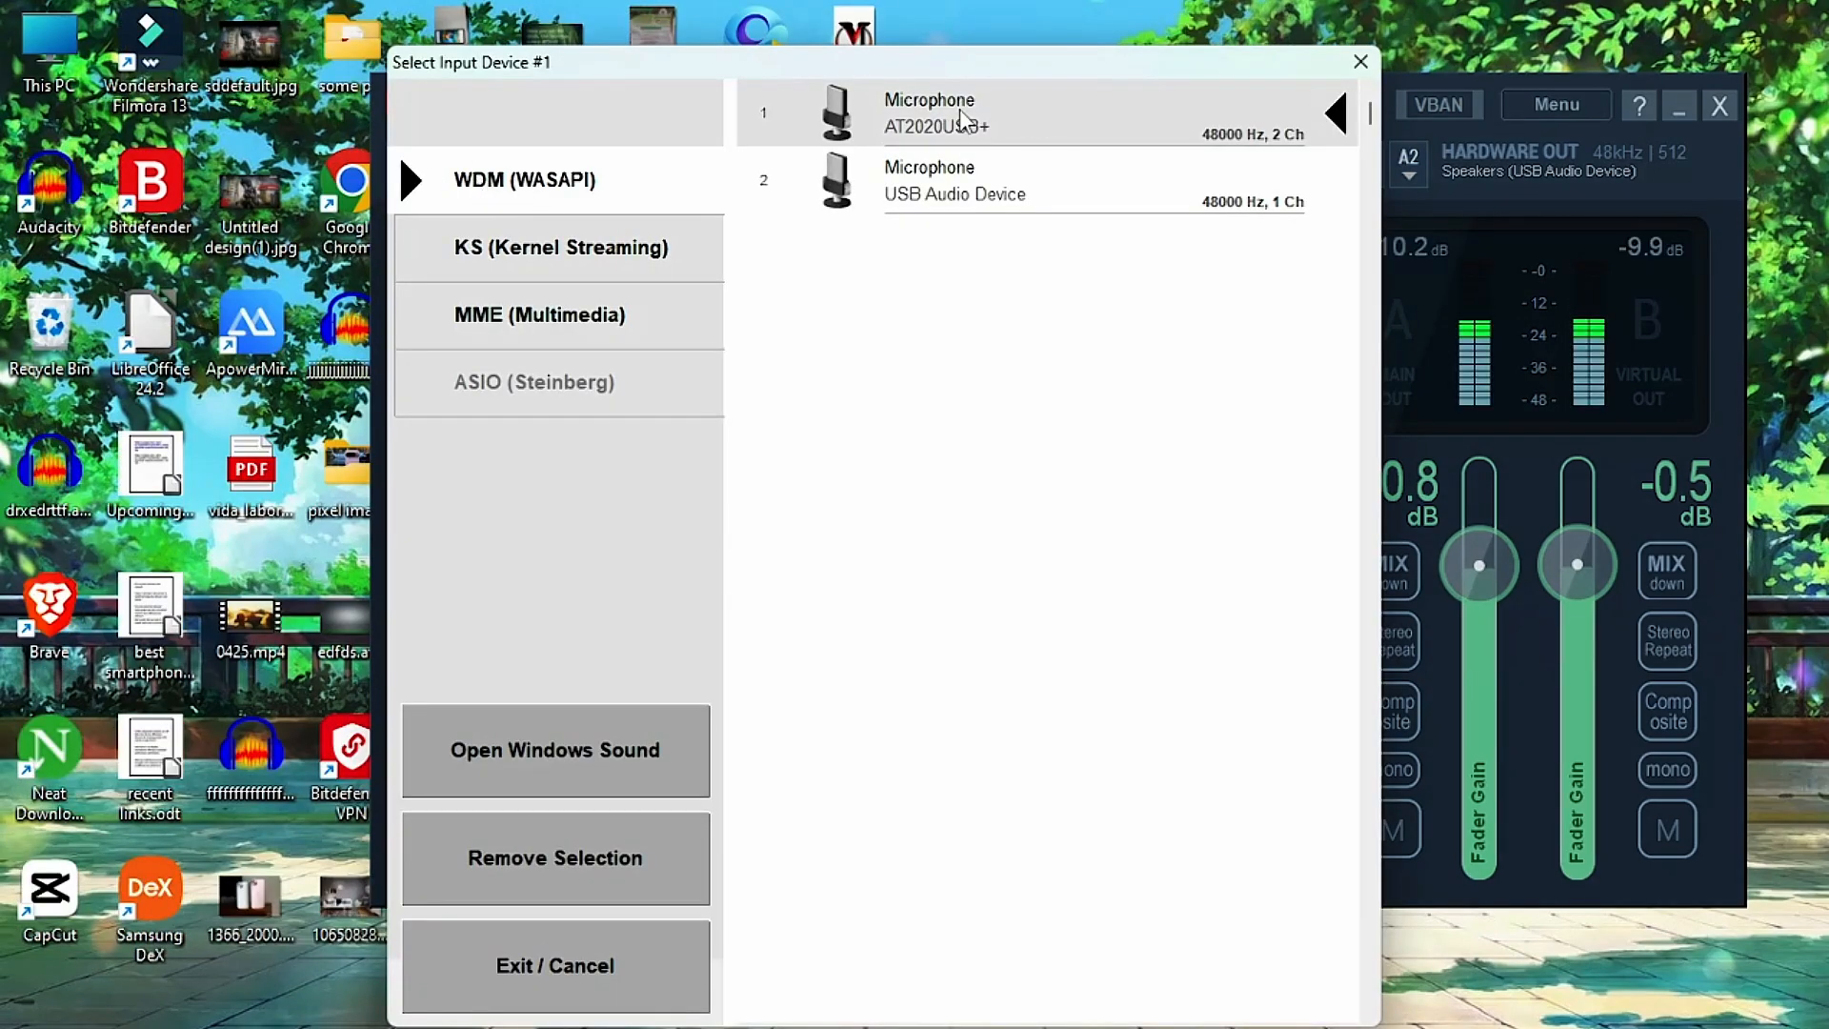
left_click(1080, 115)
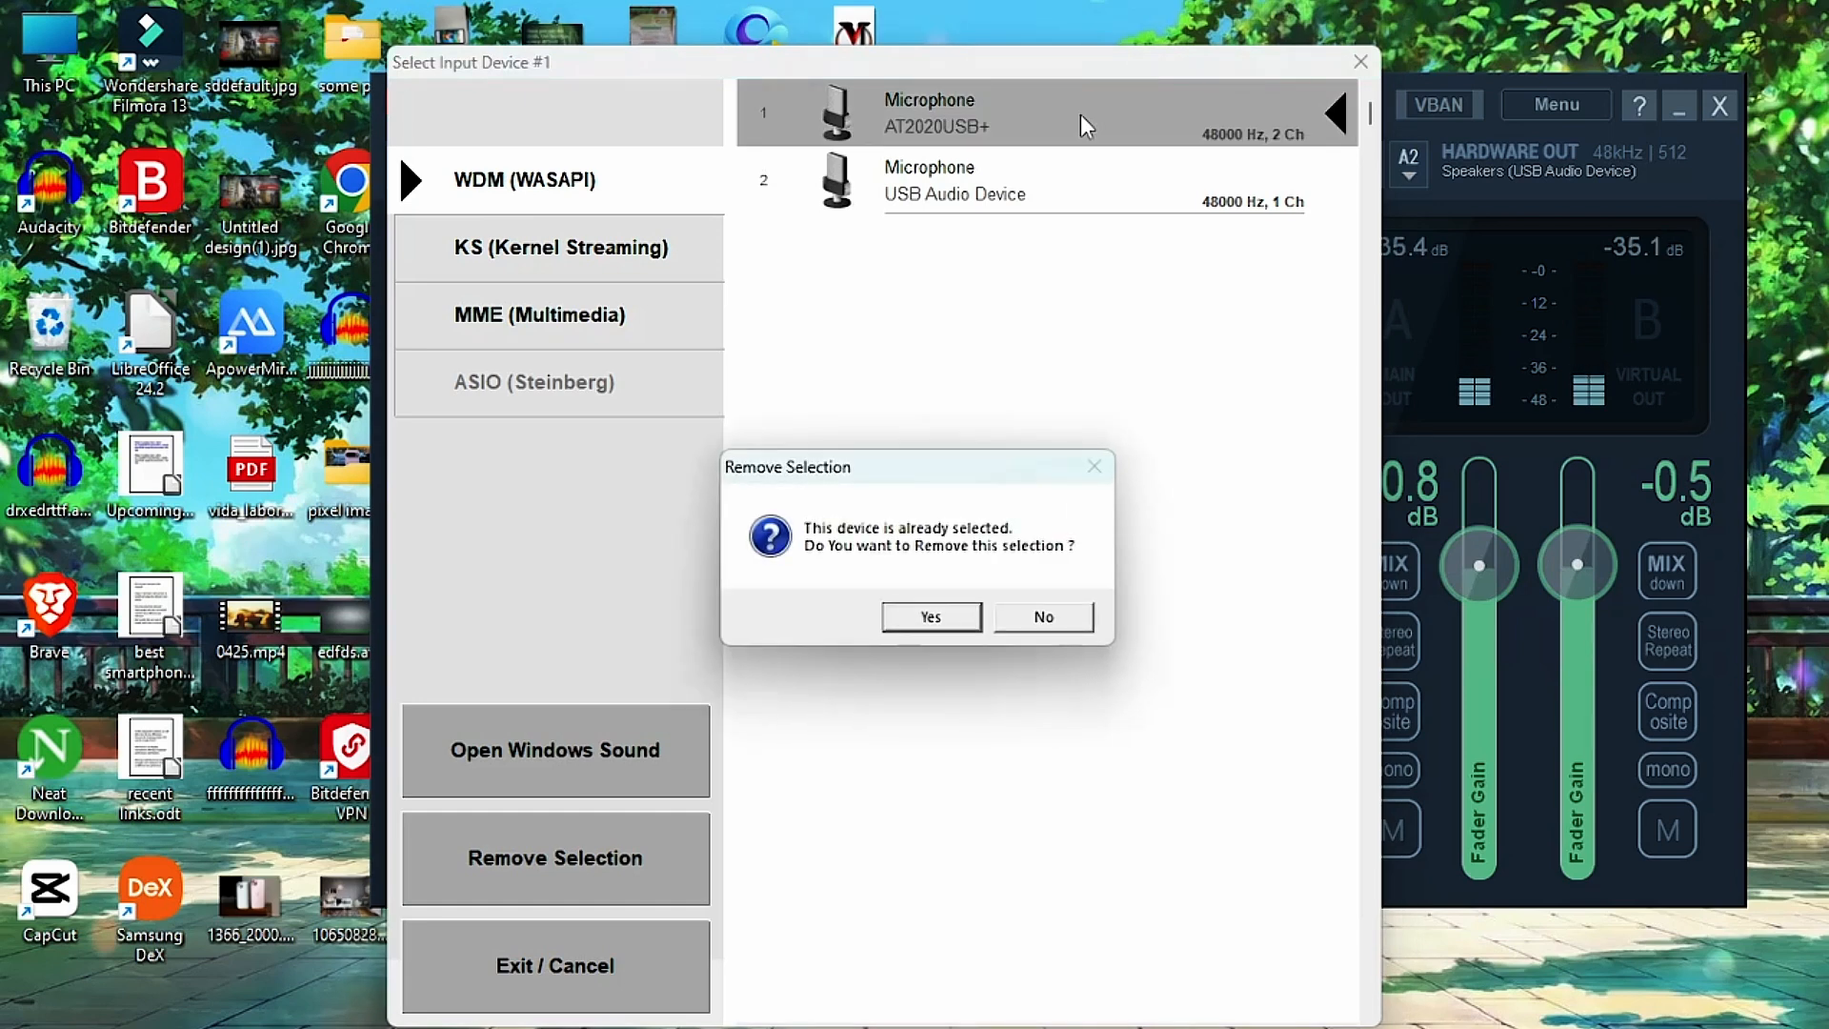
left_click(1044, 616)
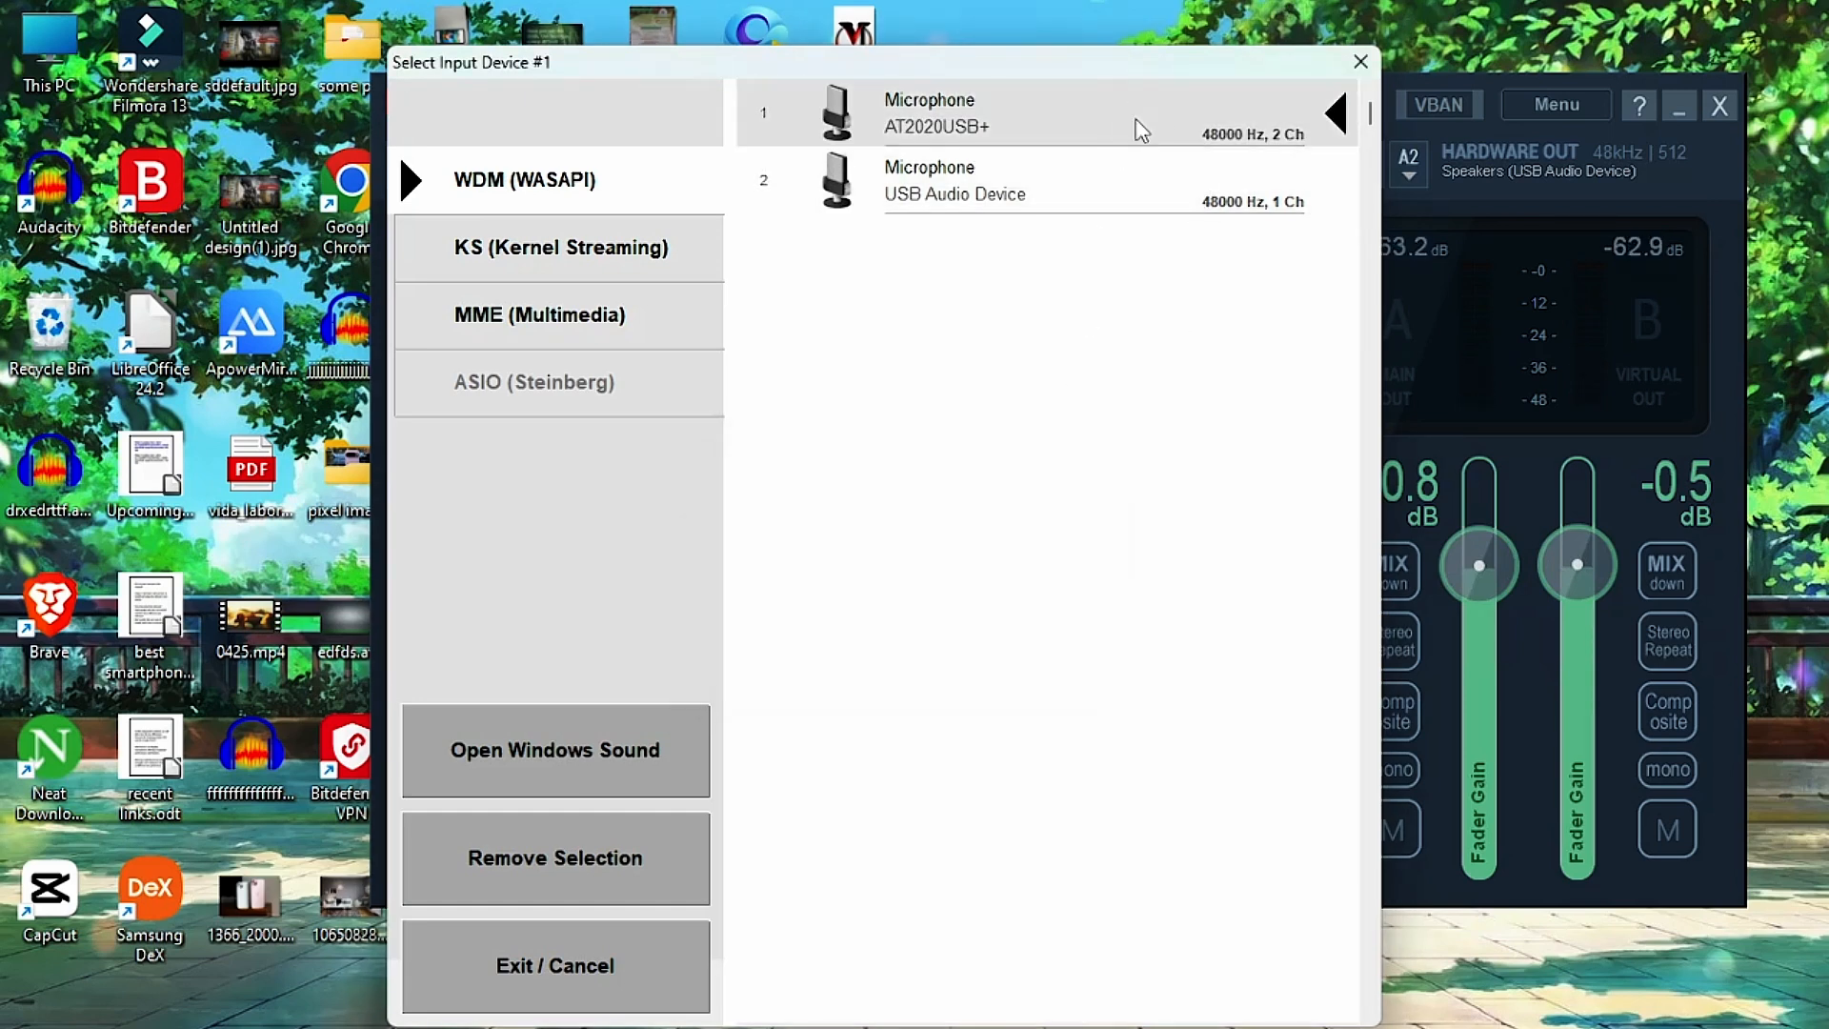
left_click(1372, 64)
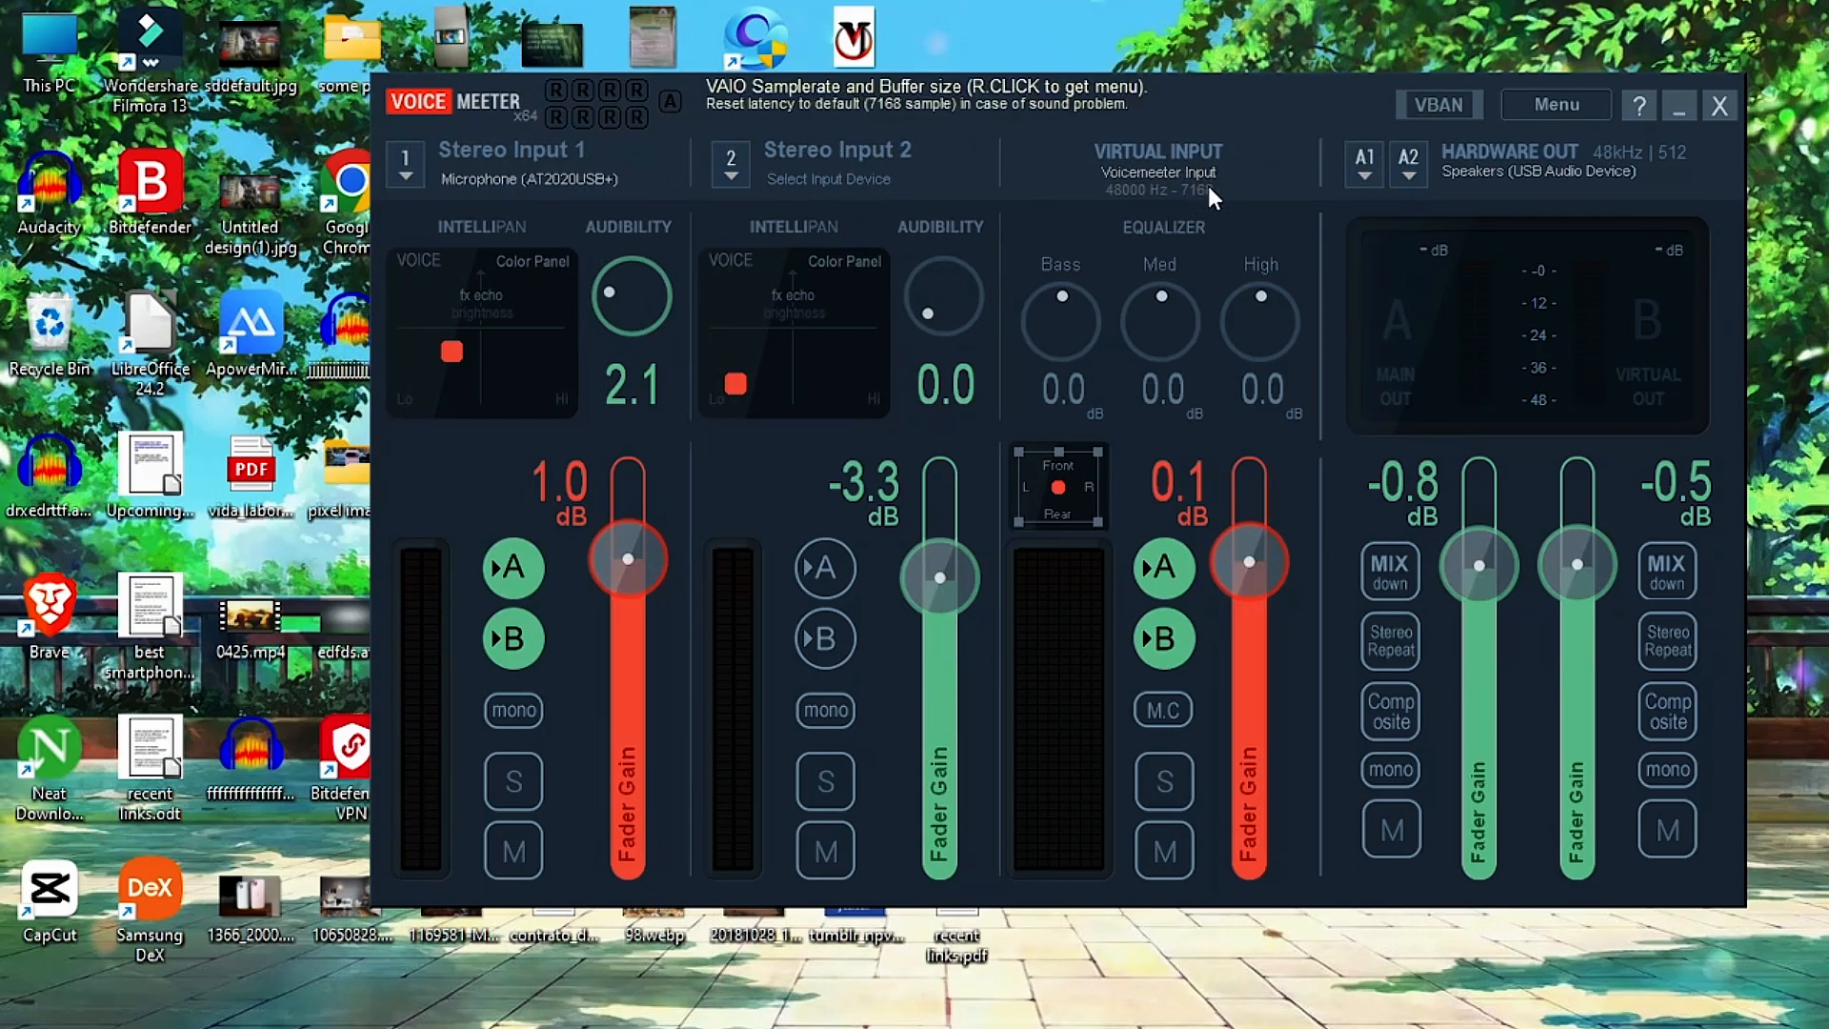
Review the WDM (WASAPI) devices for hardware output A1, keeping the USB Audio Device speakers selected.
left_click(1368, 168)
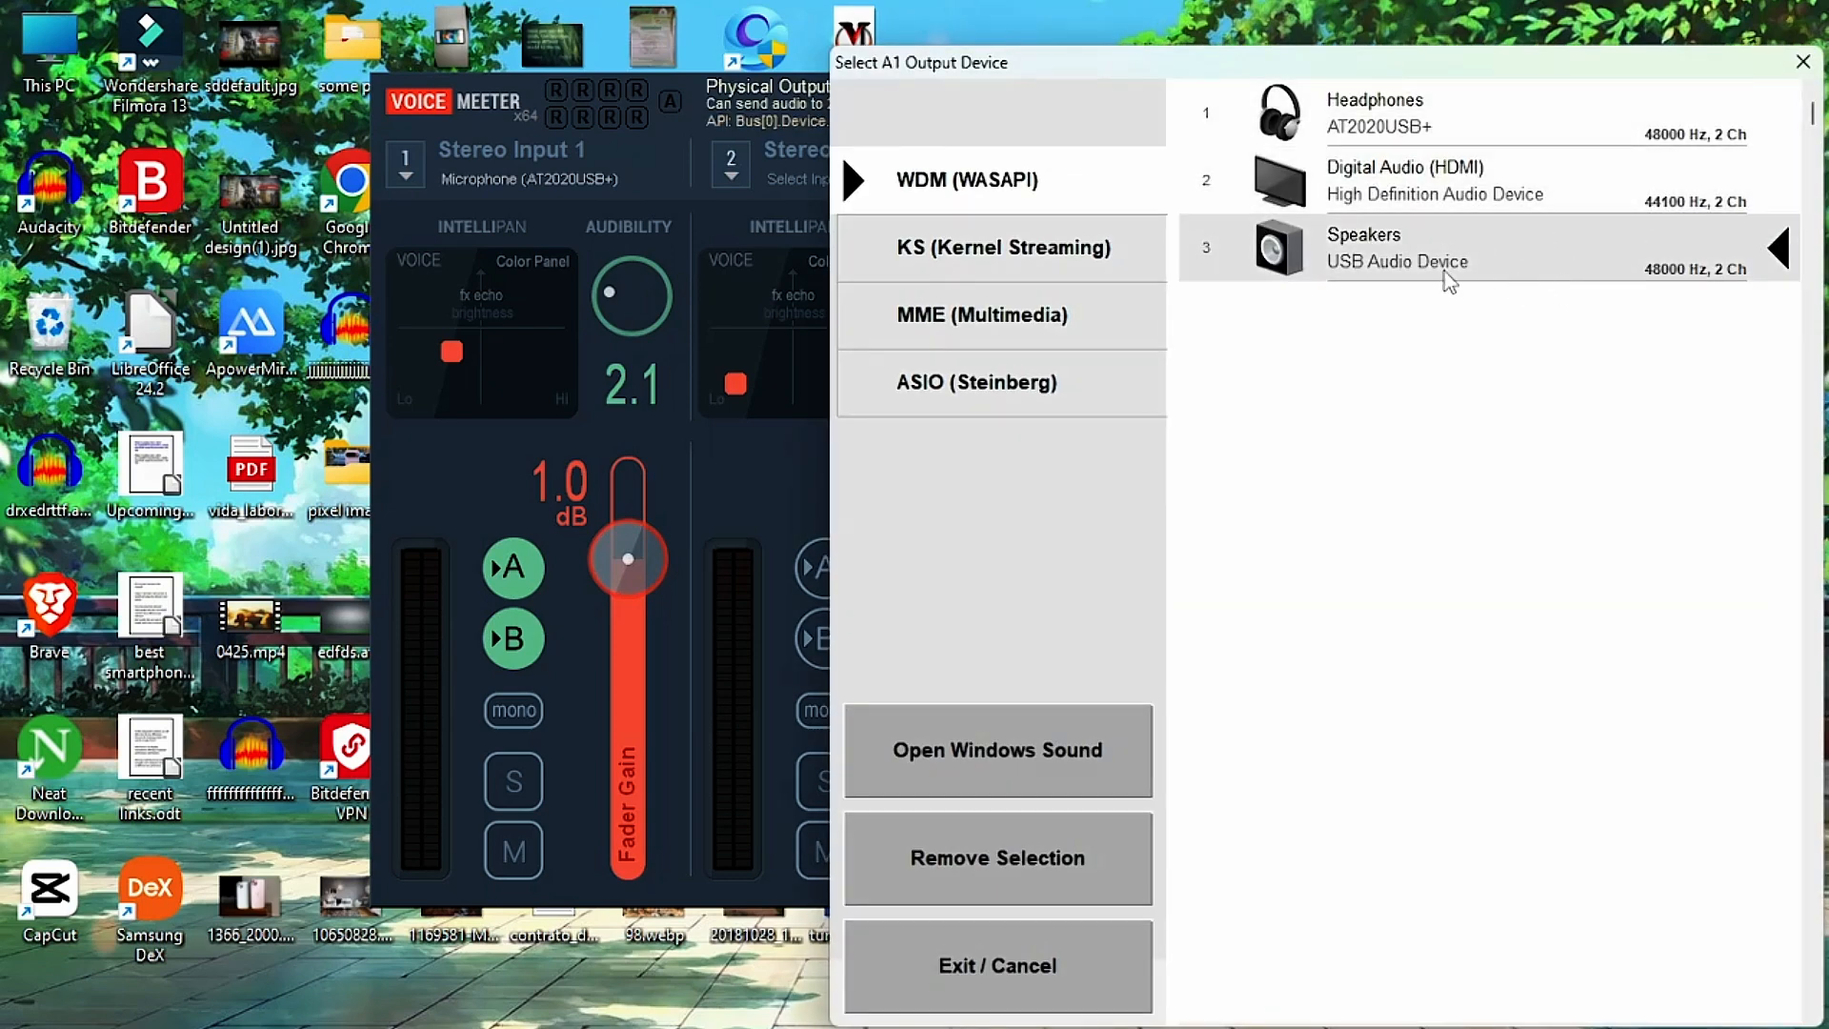
left_click(1501, 245)
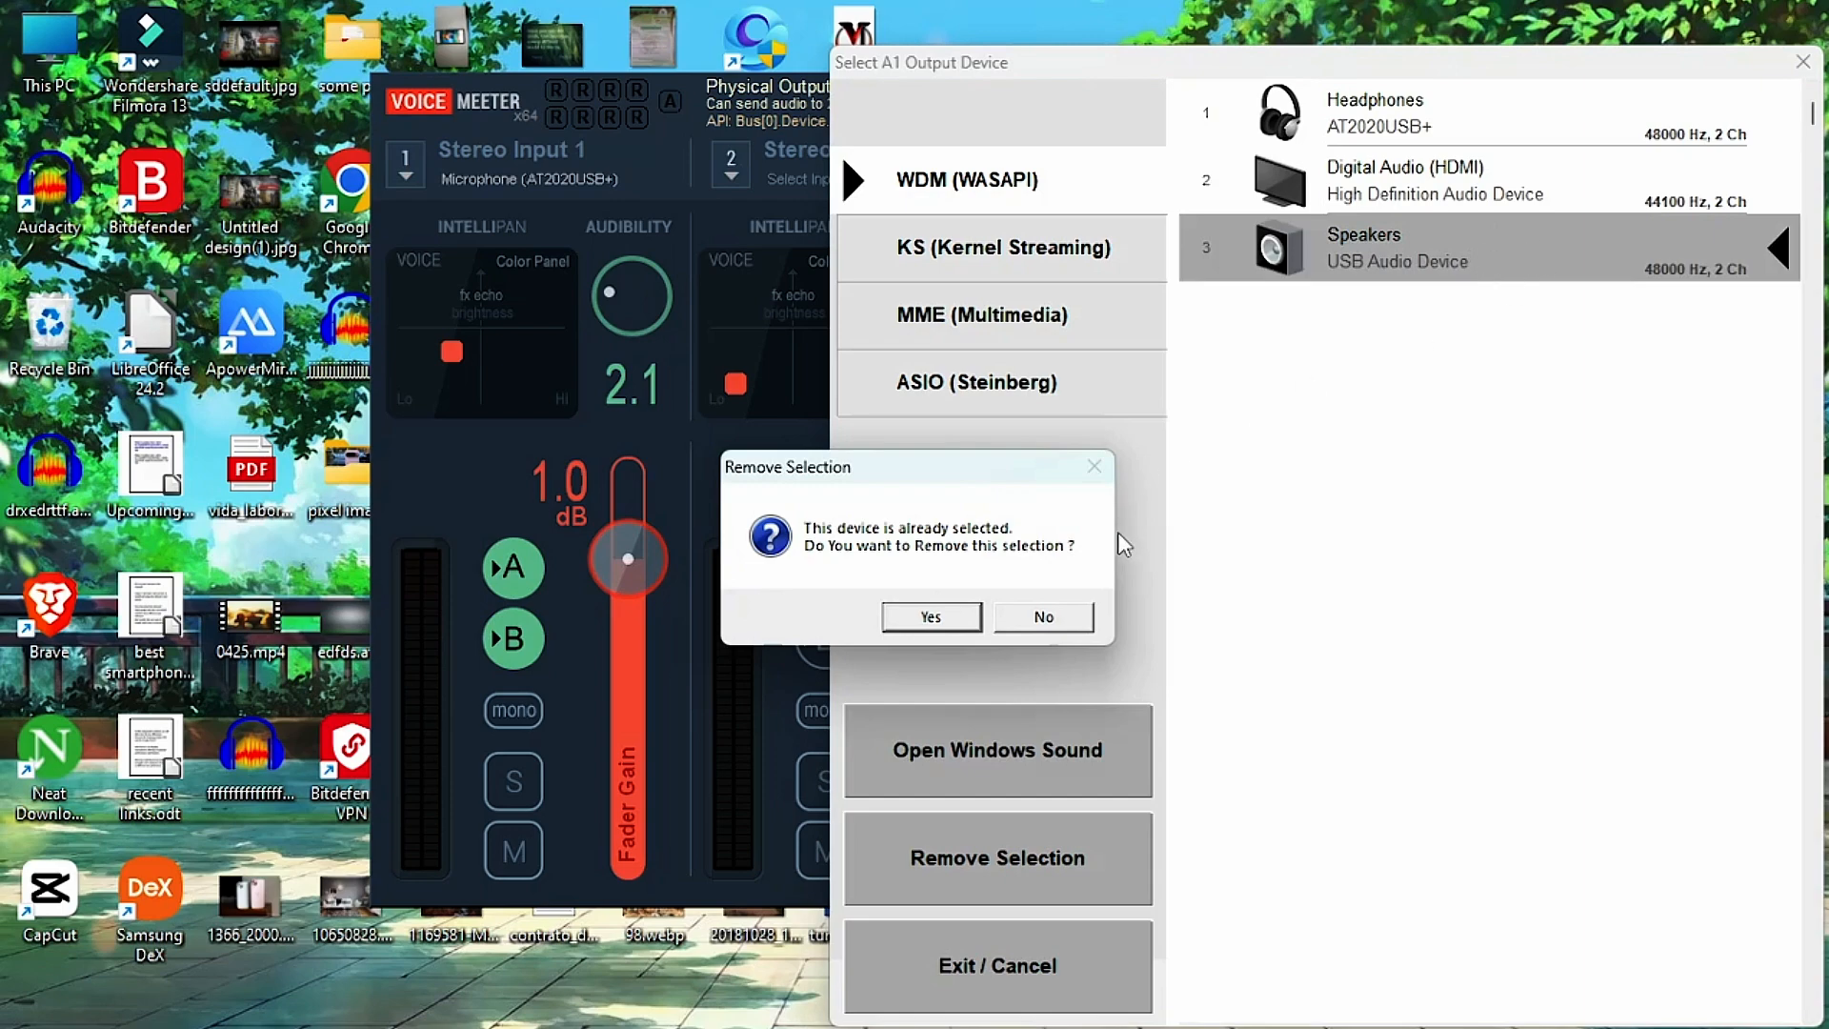
left_click(1045, 617)
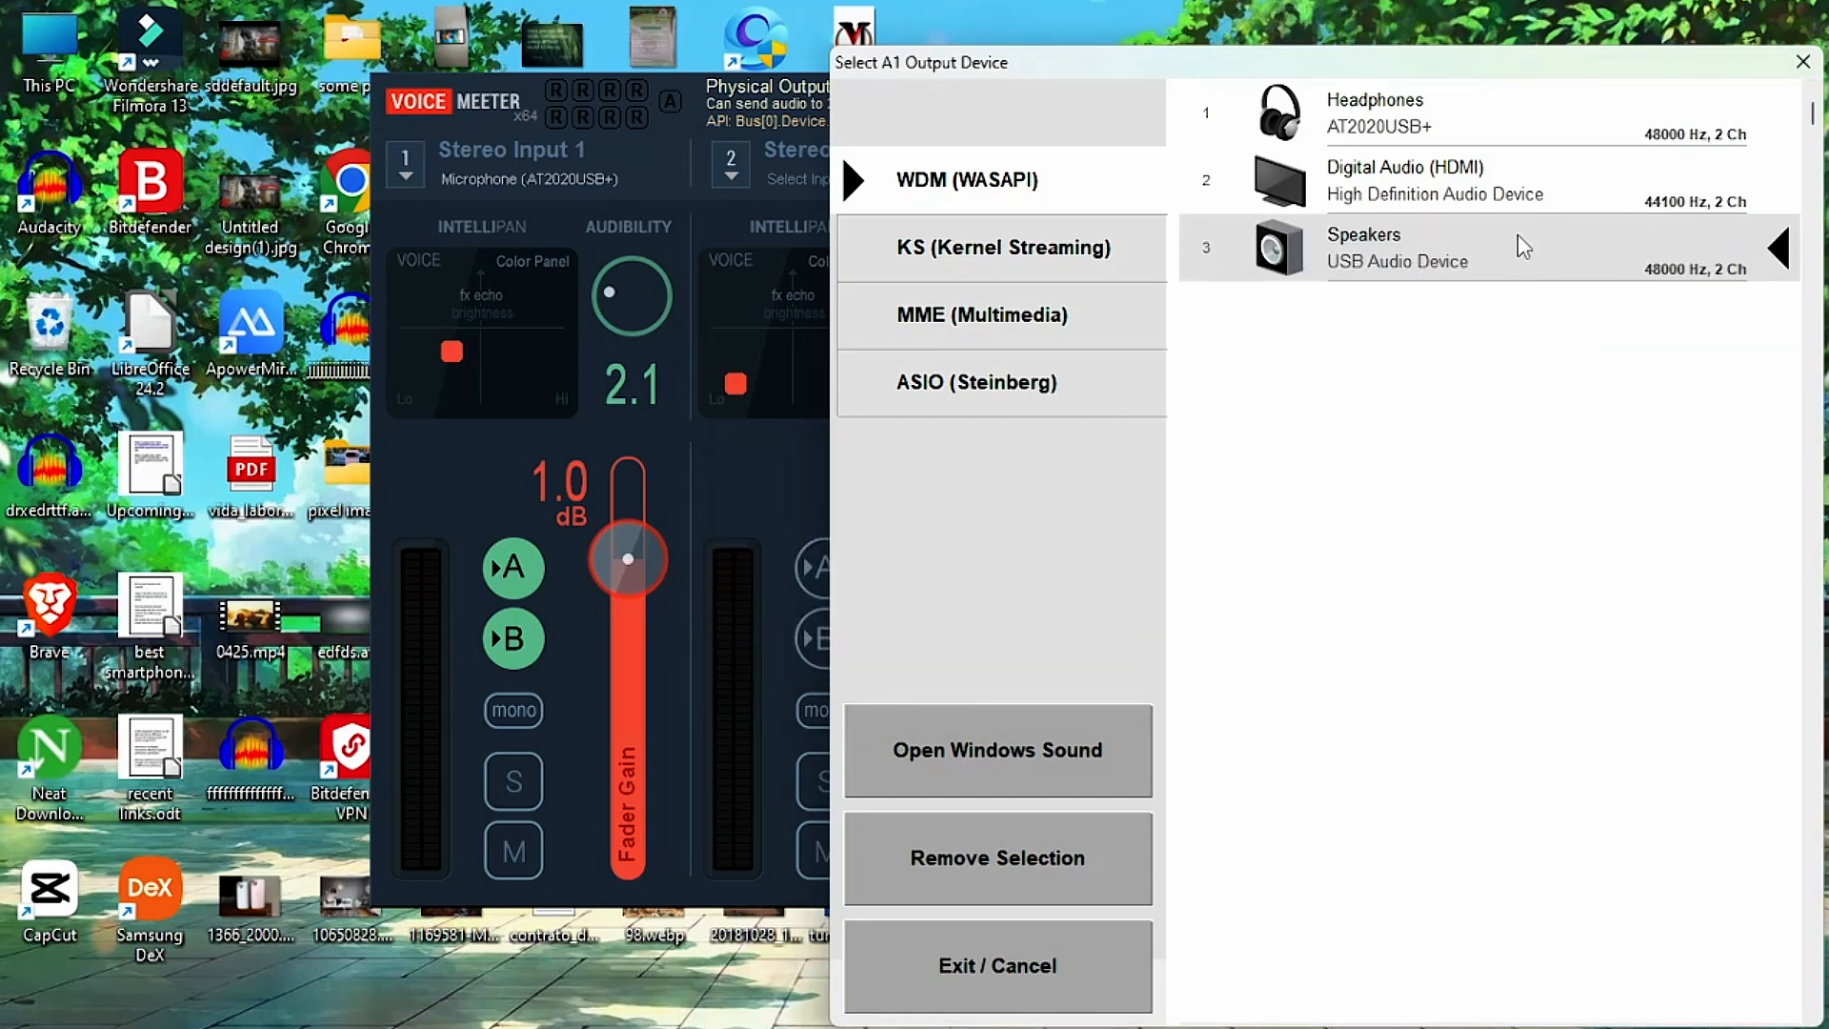
left_click(1802, 62)
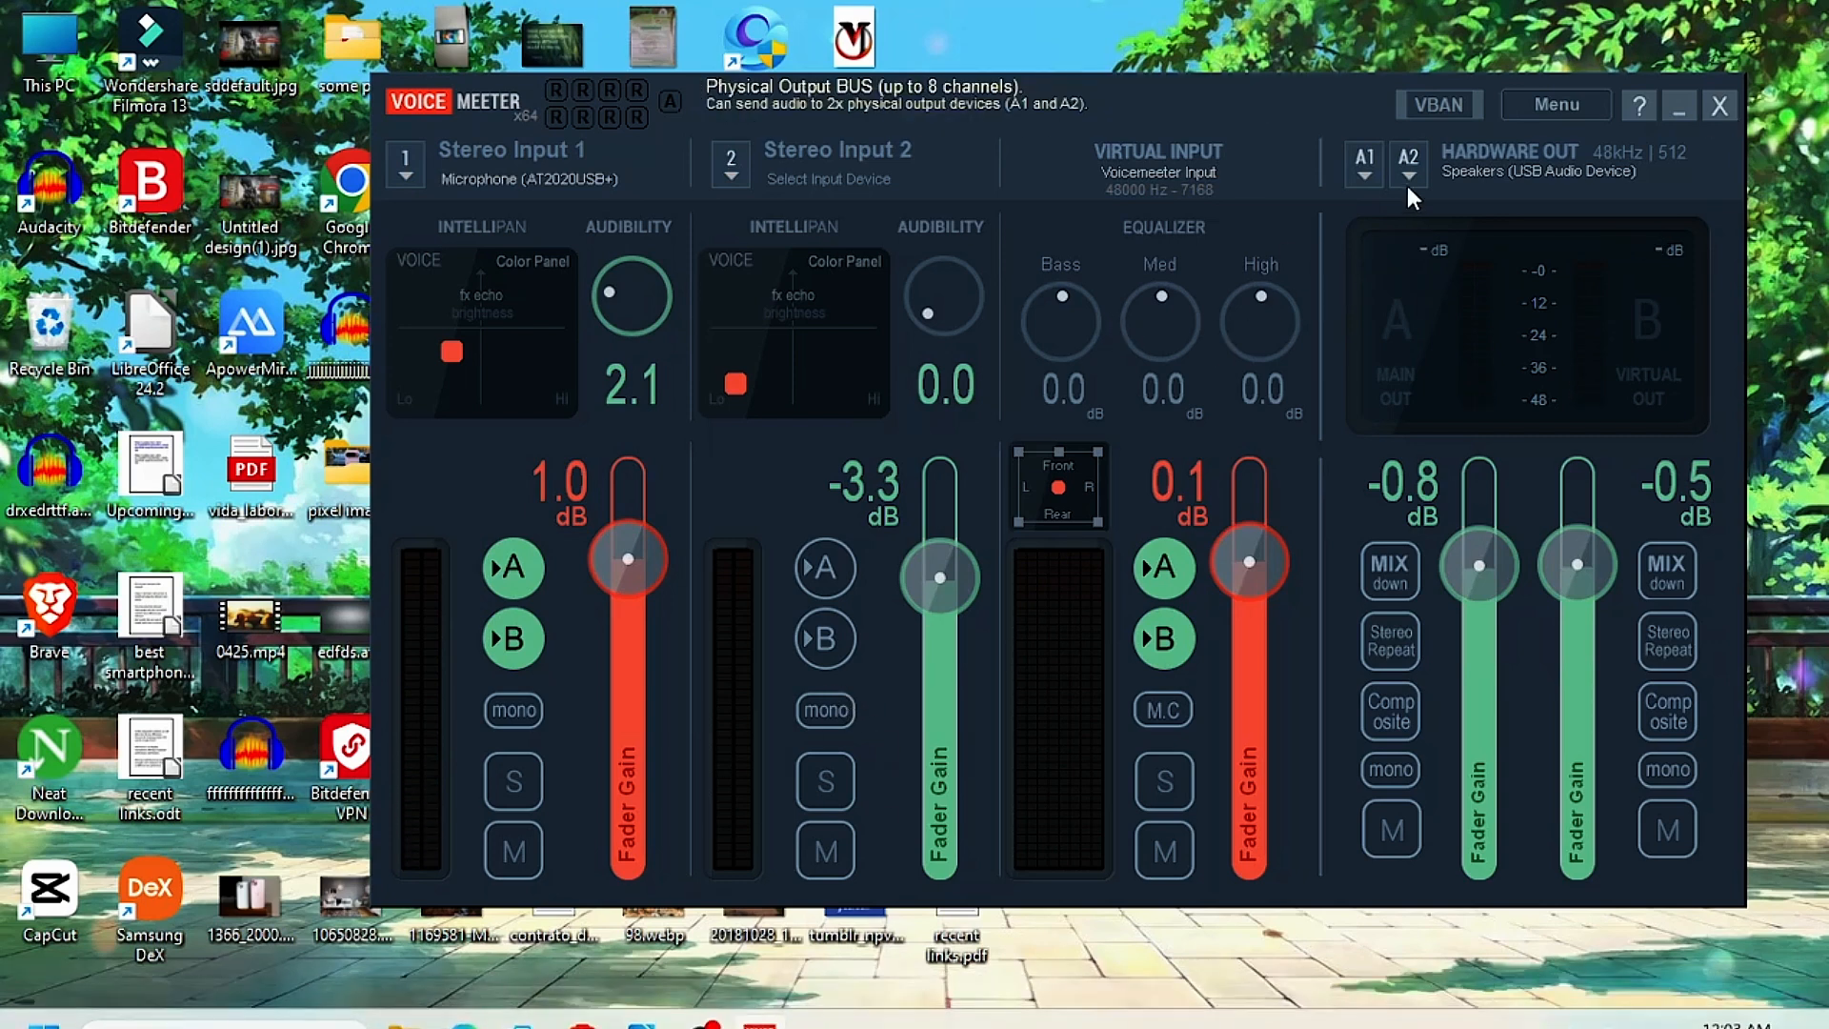
Switch to OBS, review the Mic/Aux device choices, pick Voicemeeter Out B1 (VB-Audio Voicemeeter VAIO), and leave the properties without saving.
left_click(700, 1000)
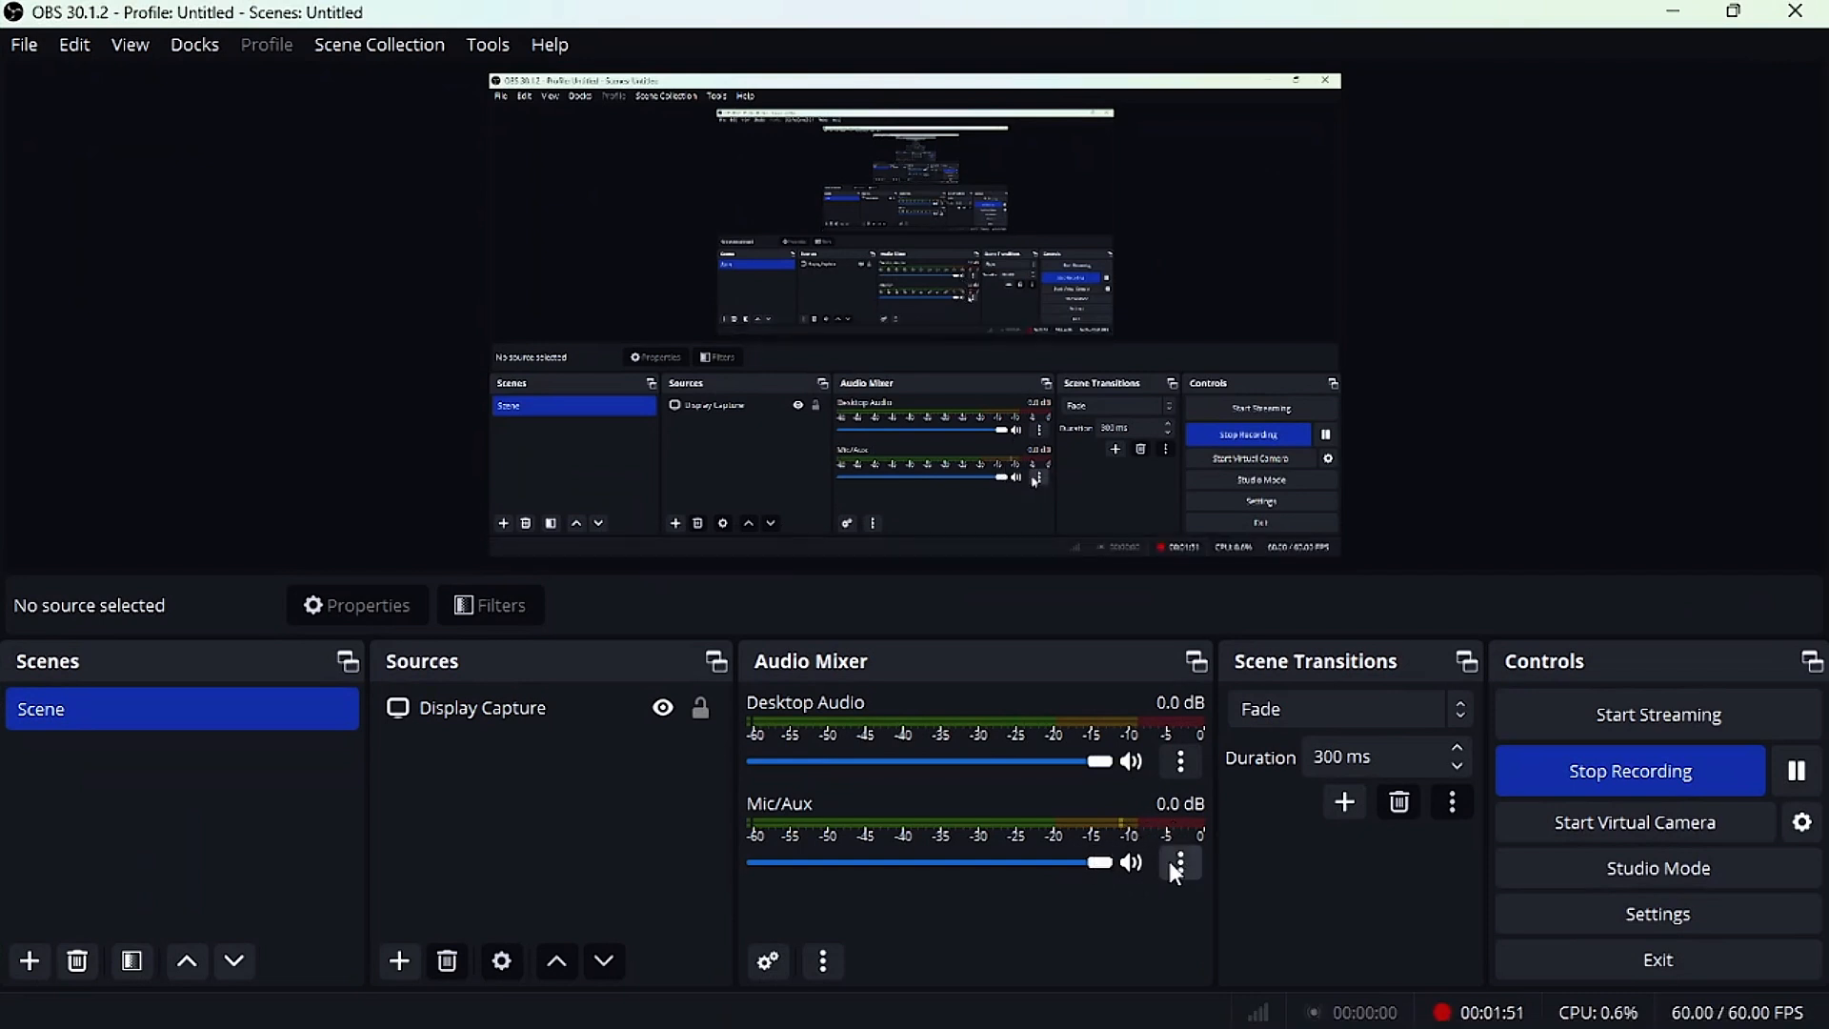
left_click(1185, 869)
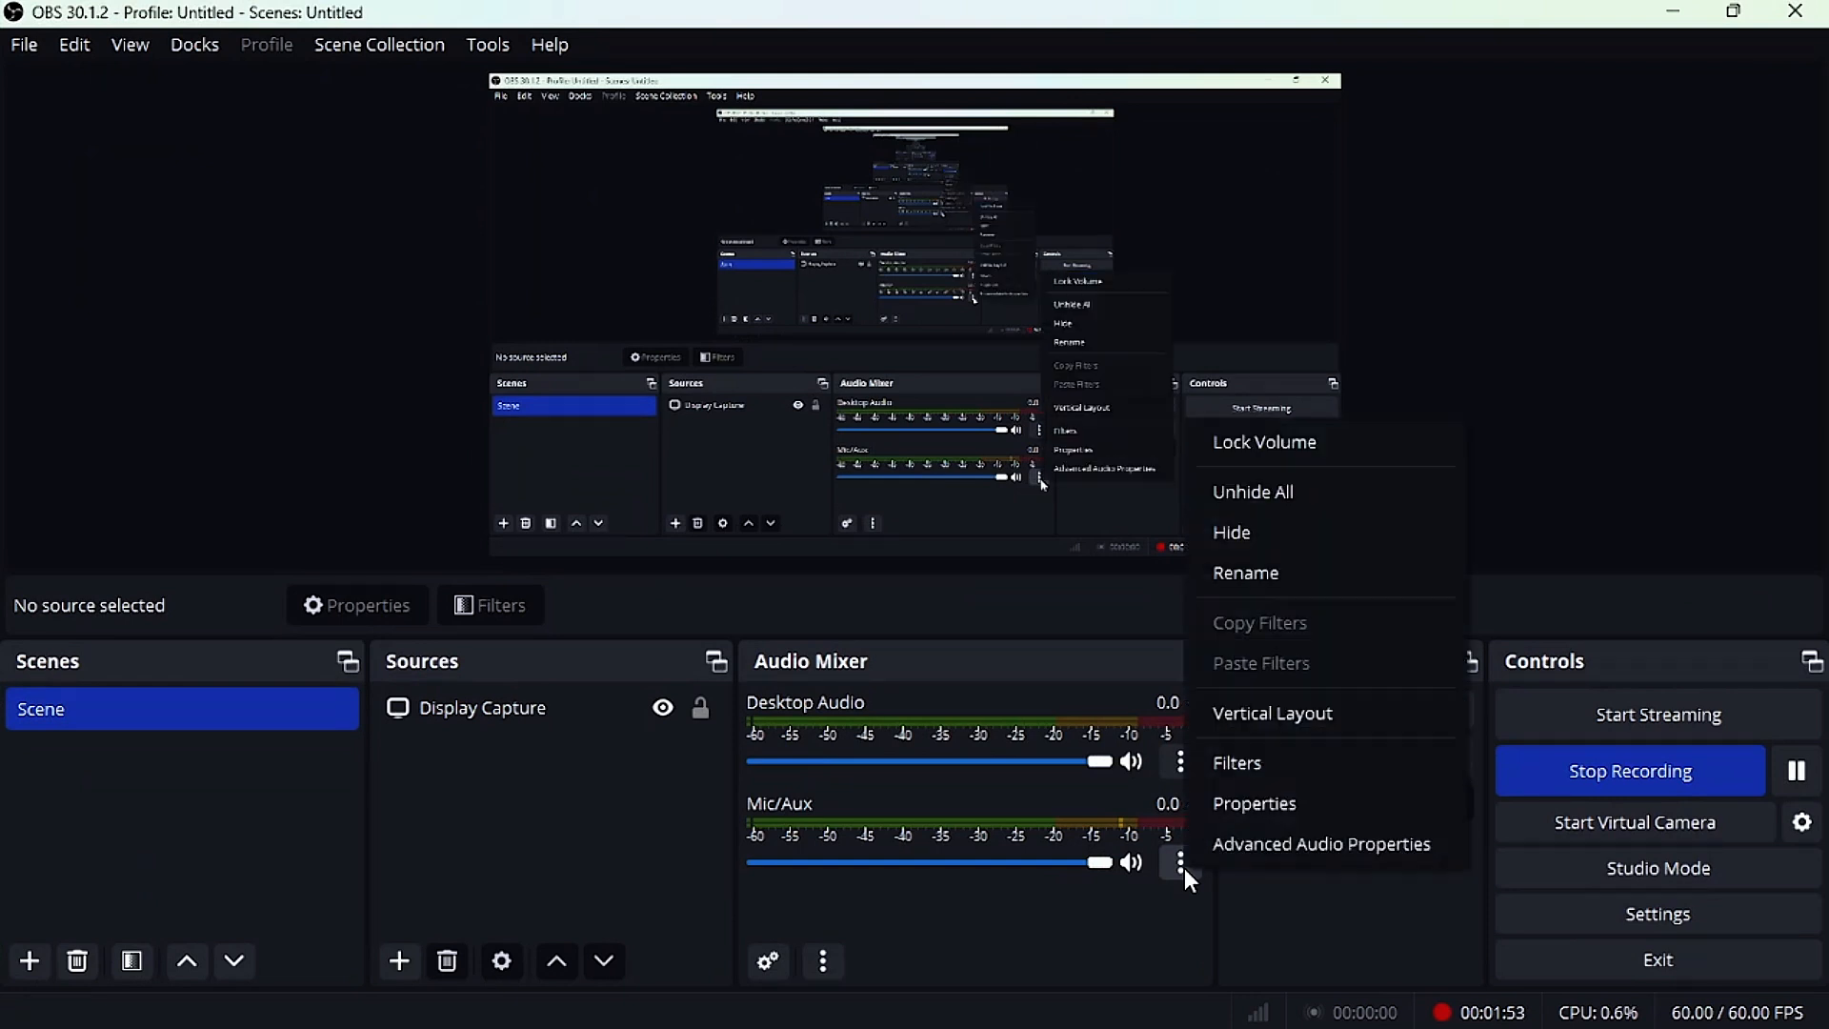
left_click(1213, 818)
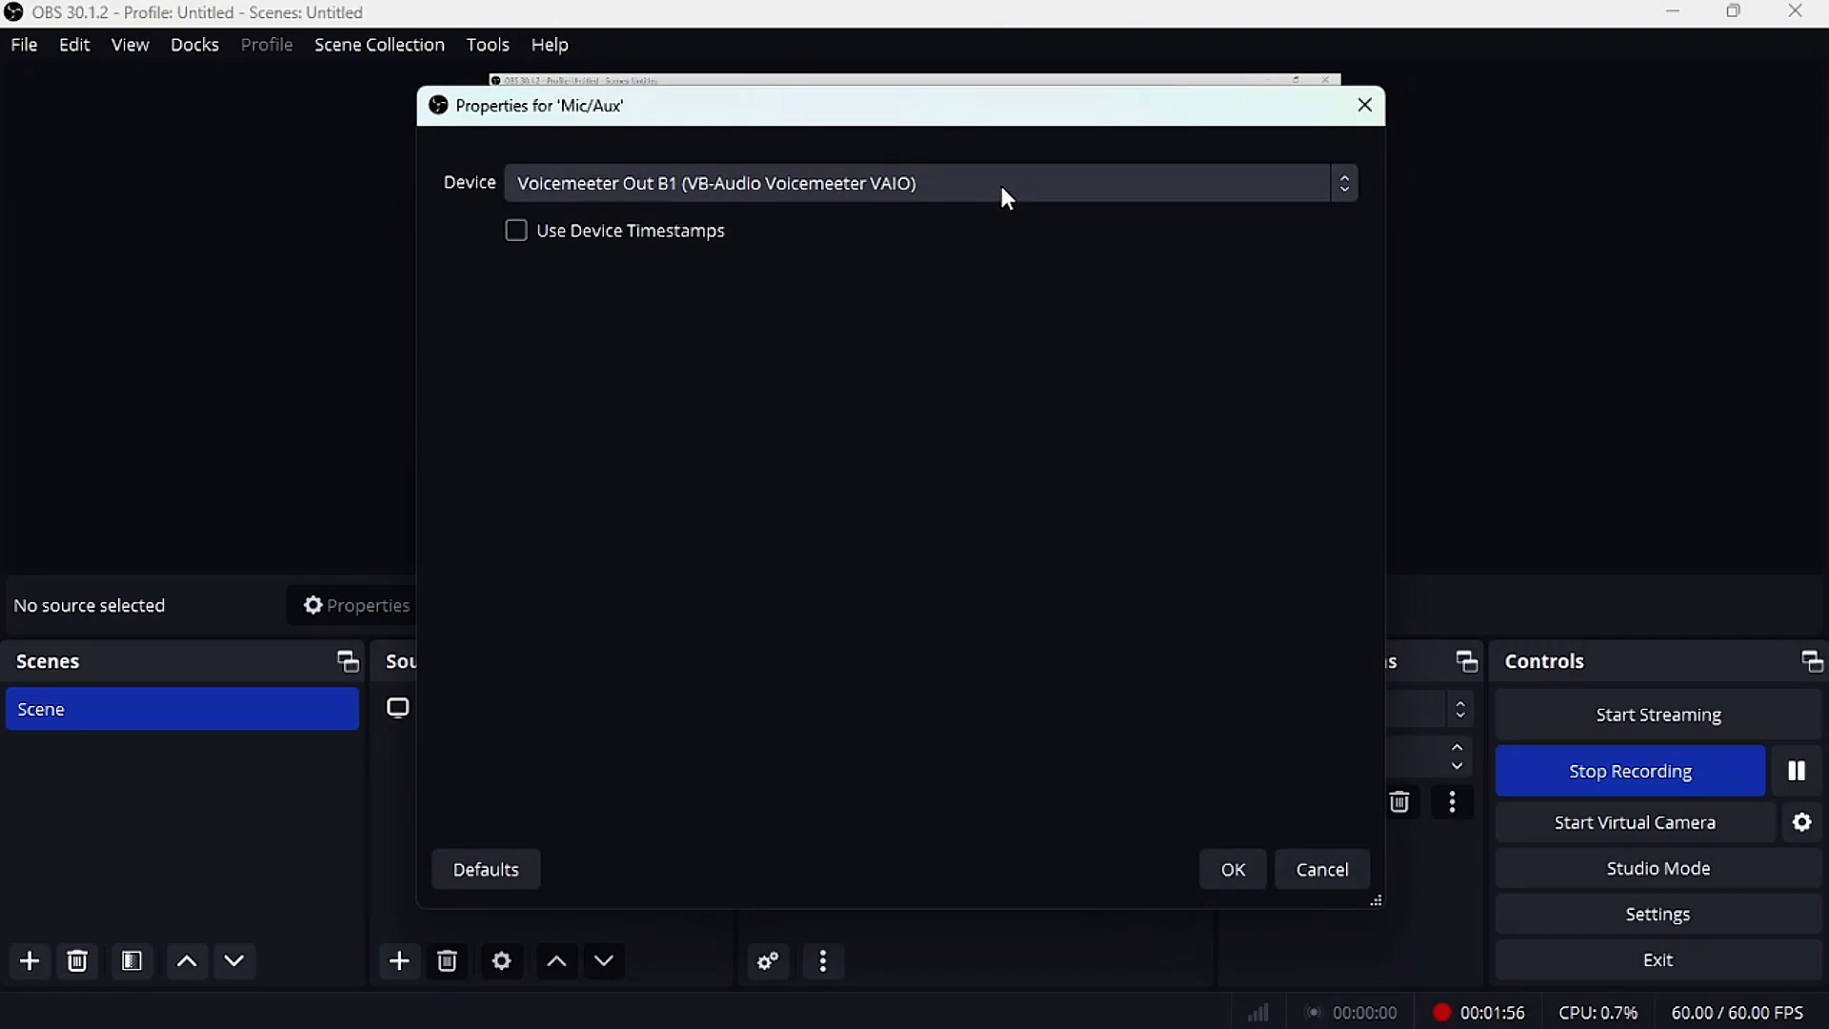
left_click(1002, 186)
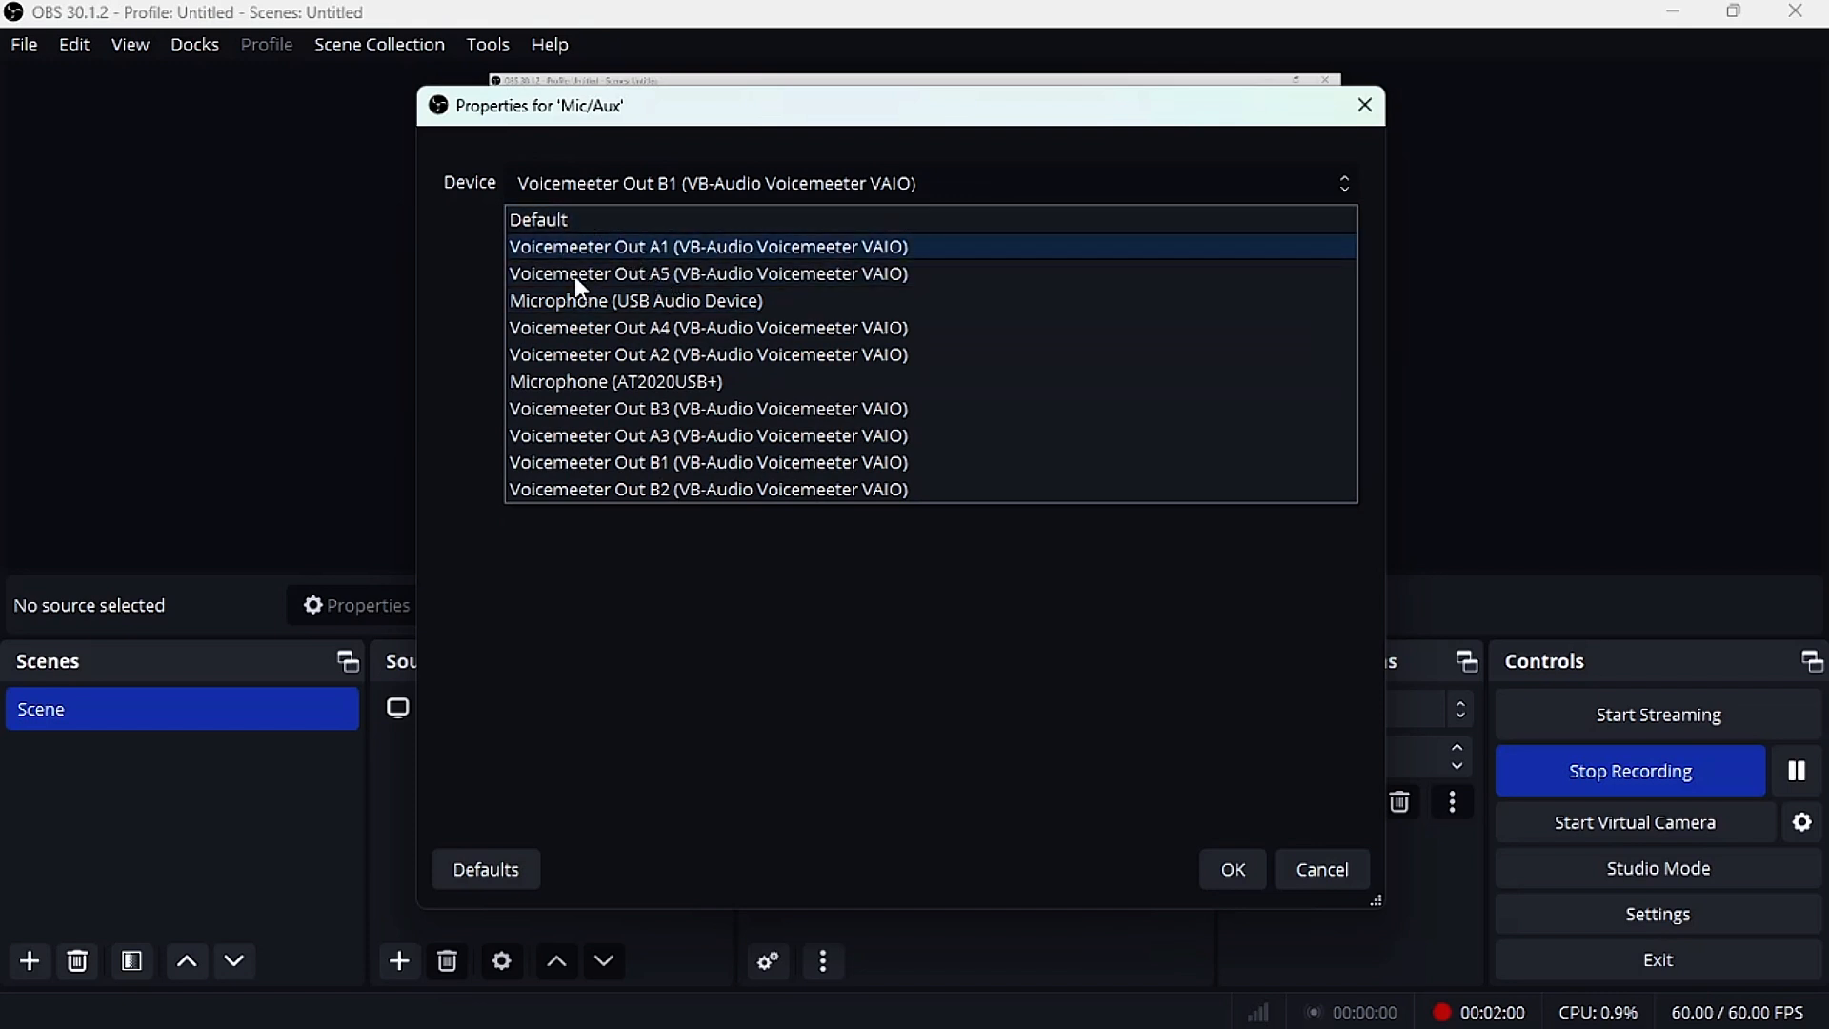
left_click(599, 469)
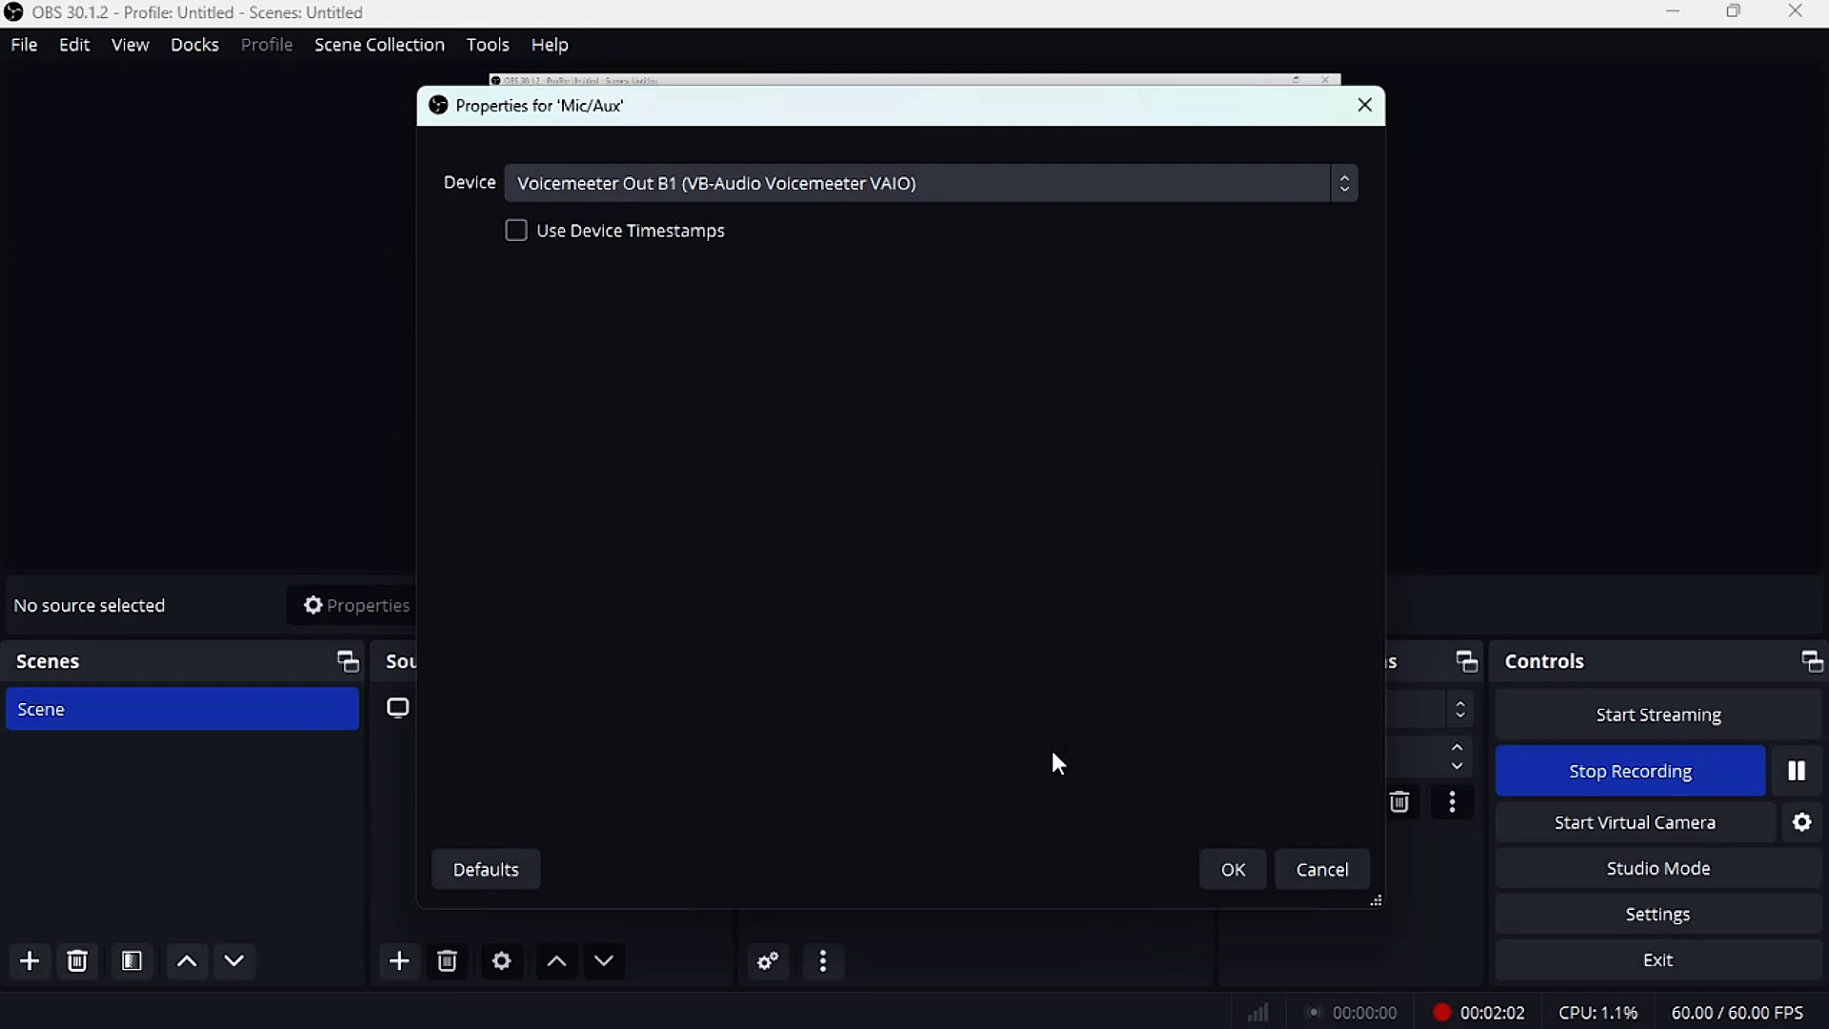
left_click(1330, 878)
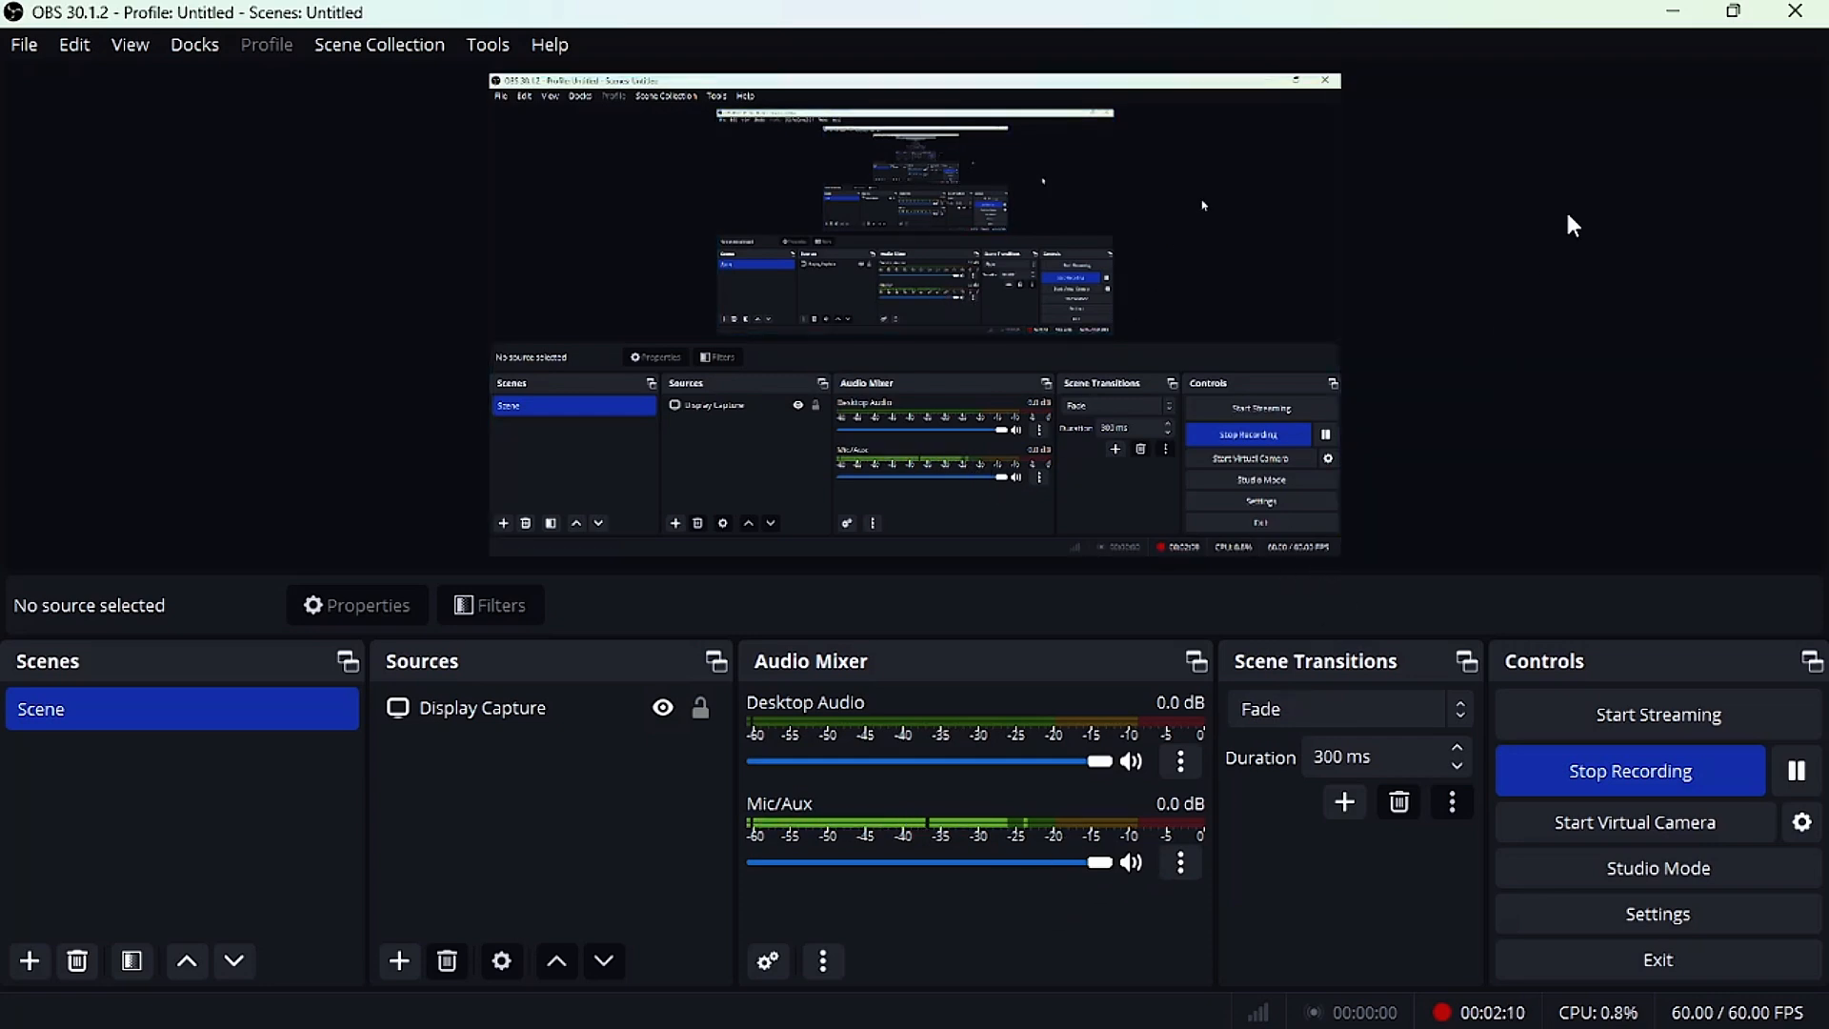
left_click(1674, 11)
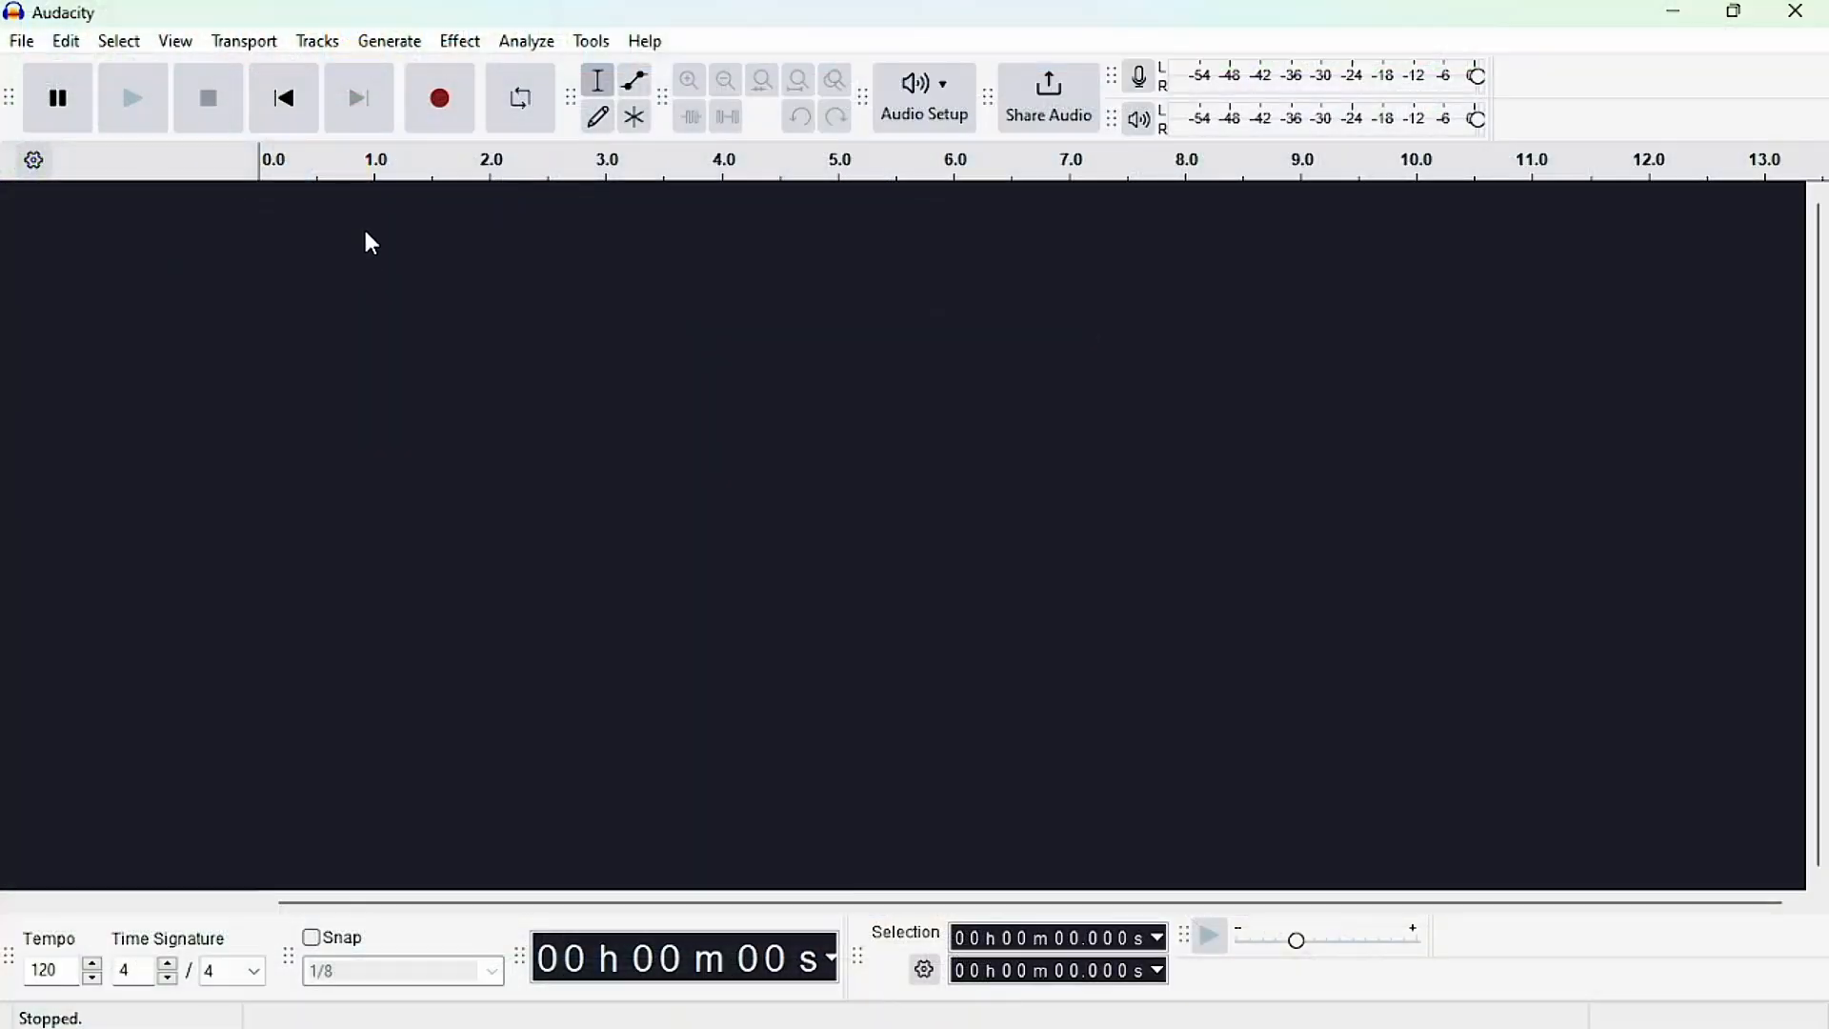
Switch to Audacity, try MME as the audio host, and set the host back to Windows DirectSound.
left_click(946, 88)
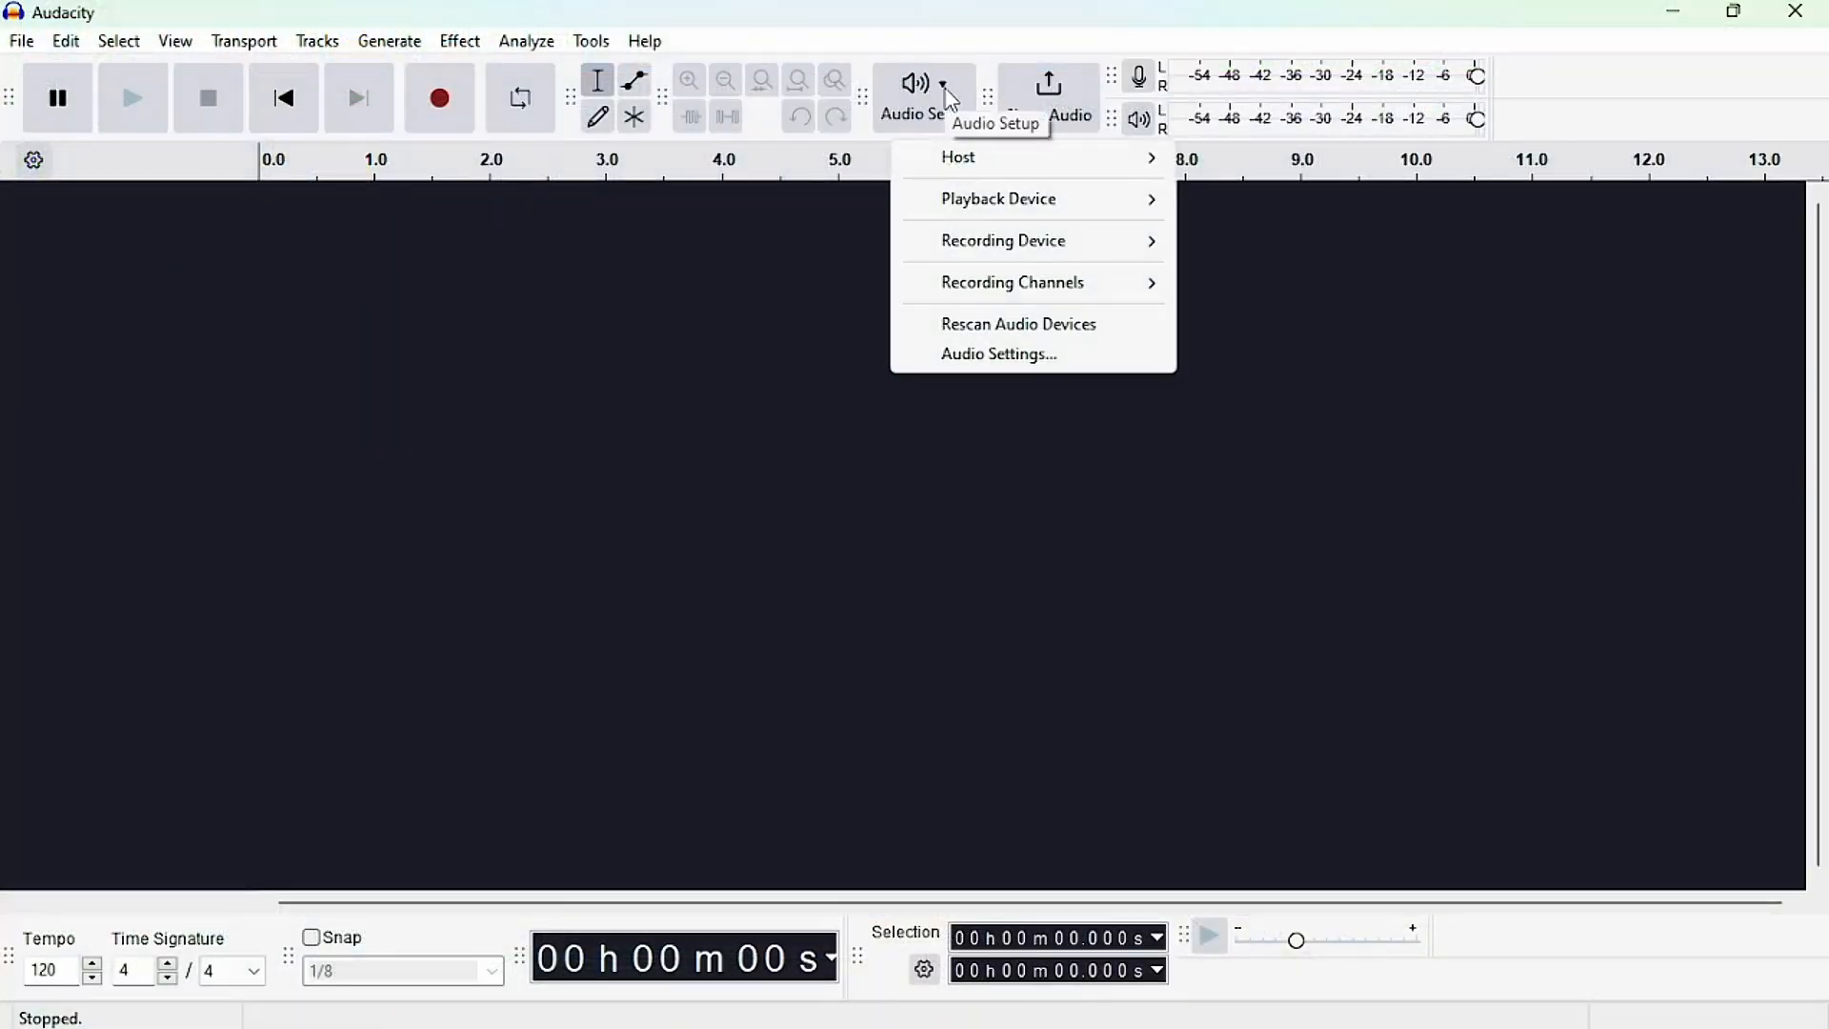
mouse_move(992, 160)
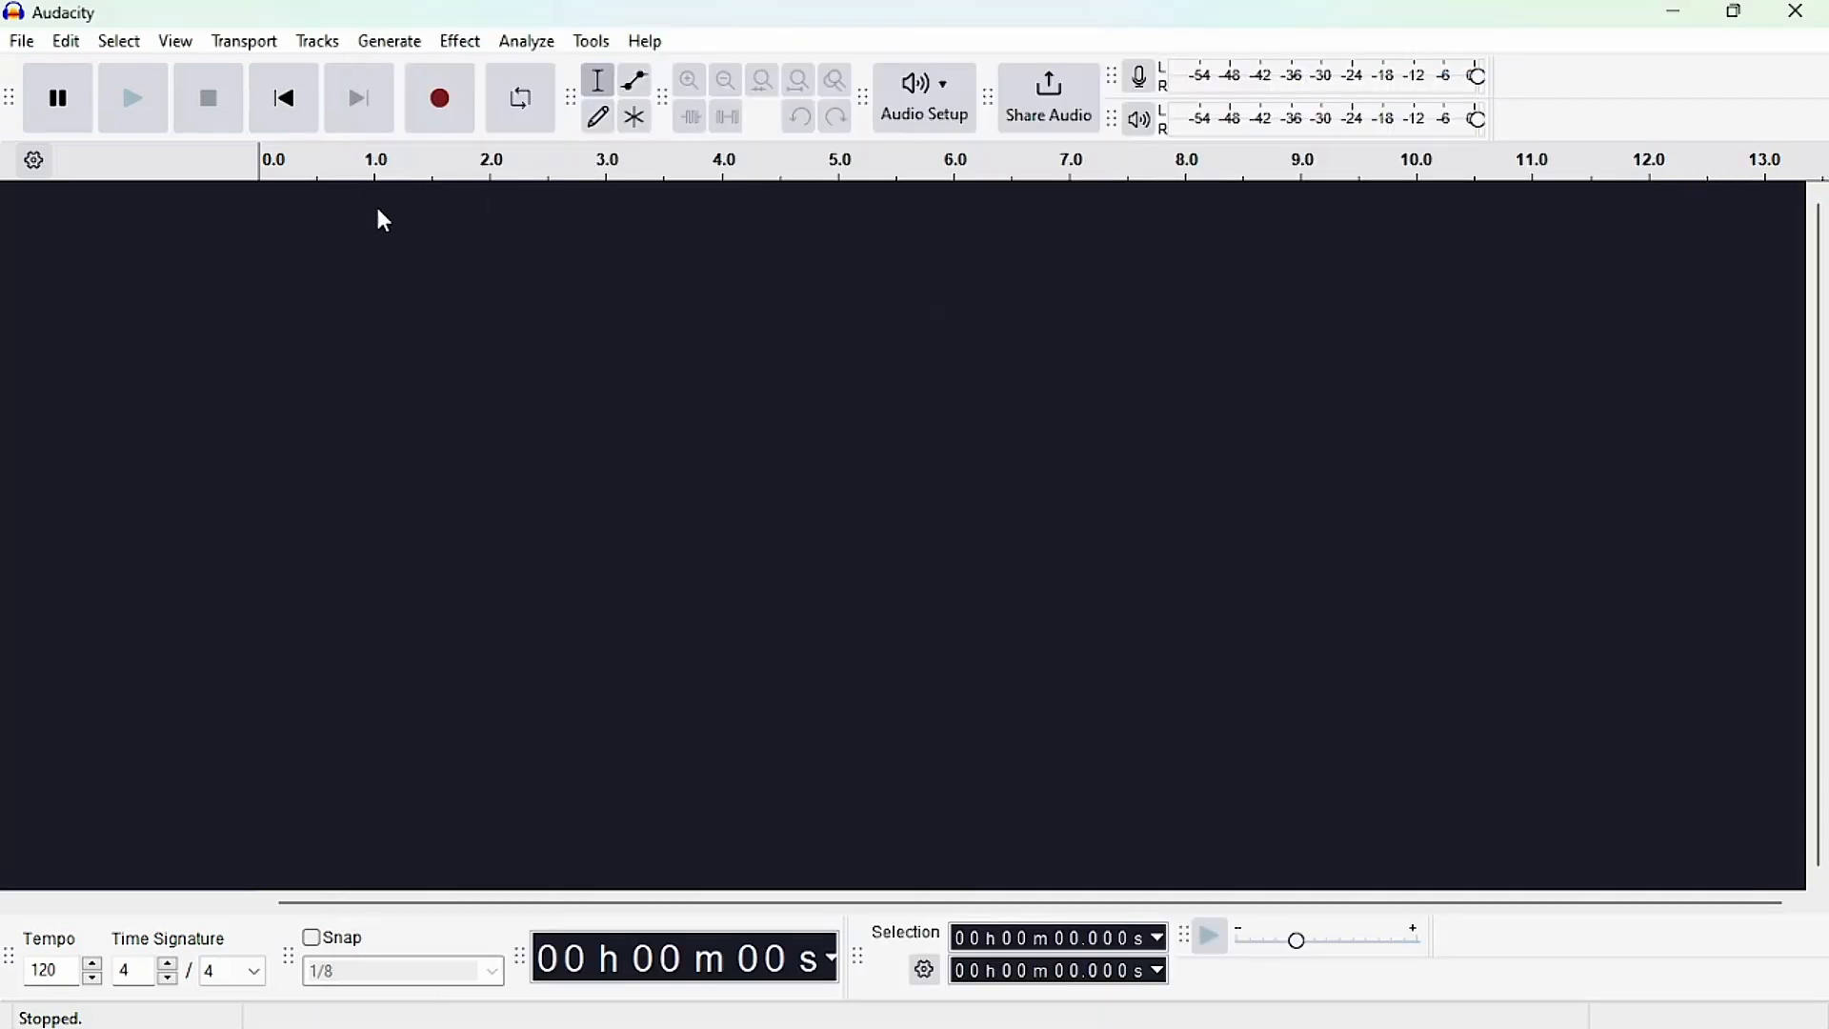
left_click(949, 96)
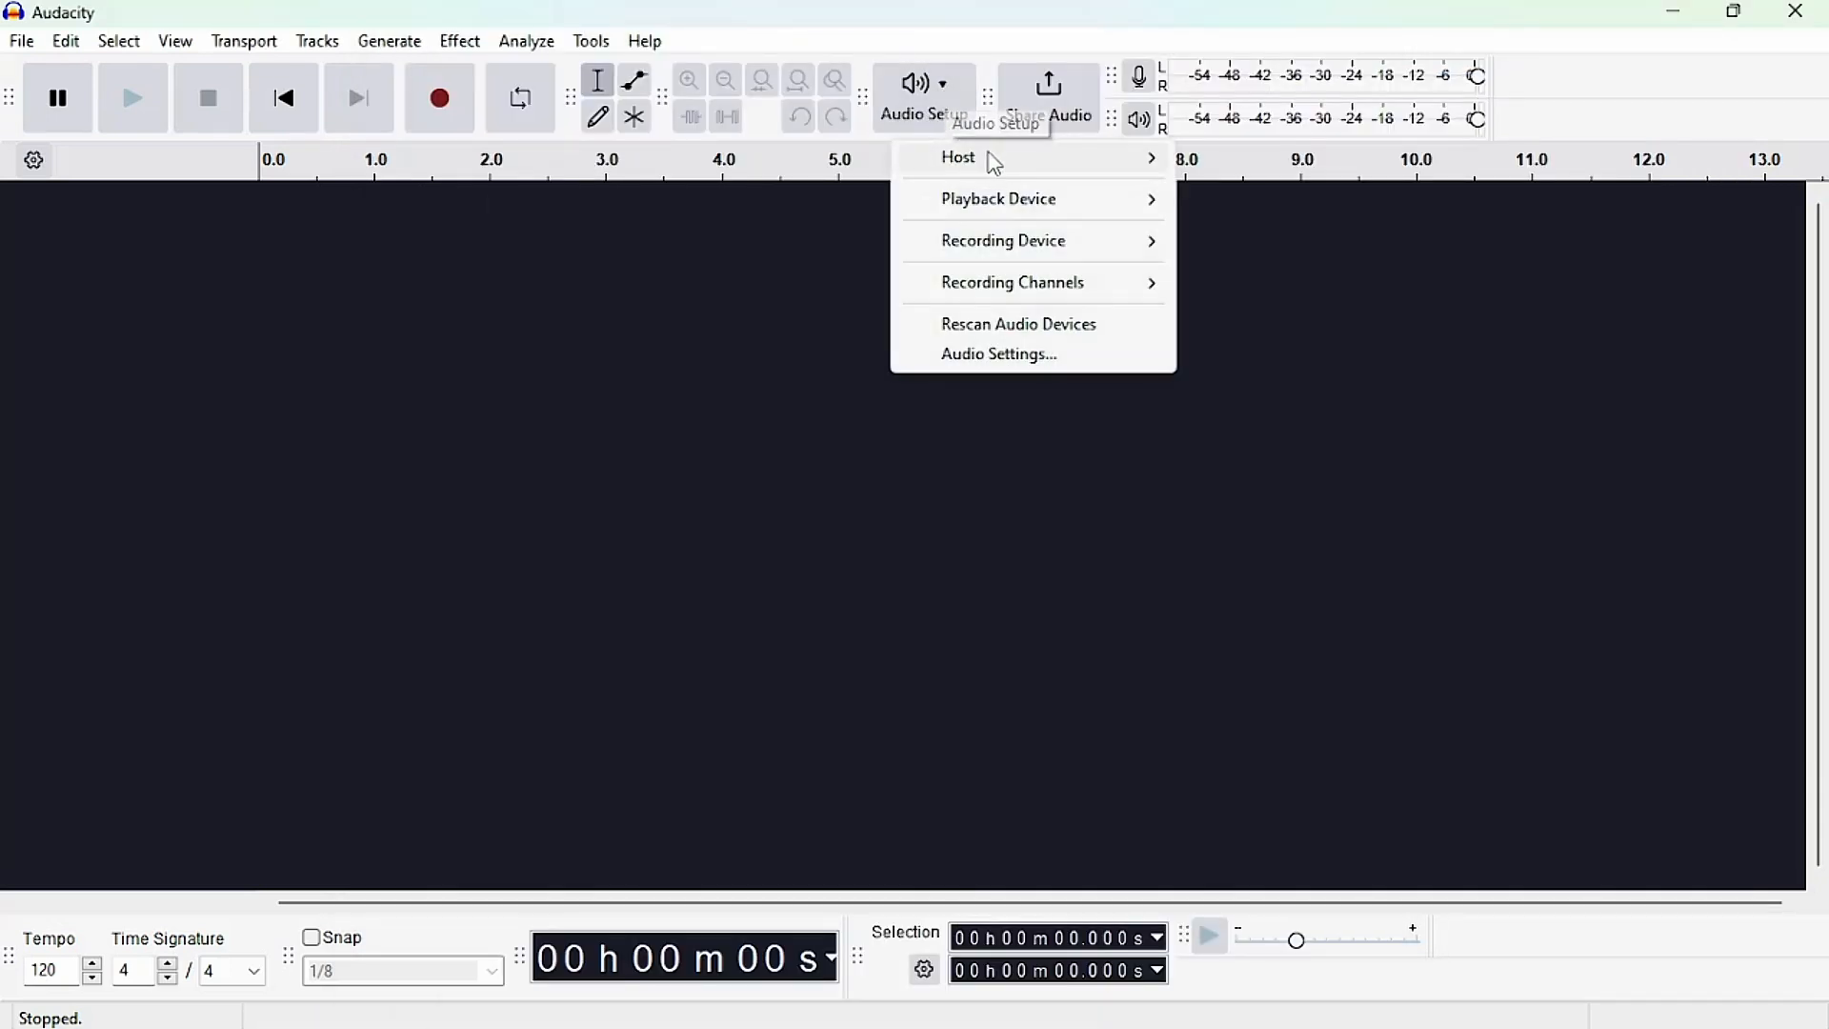
mouse_move(990, 158)
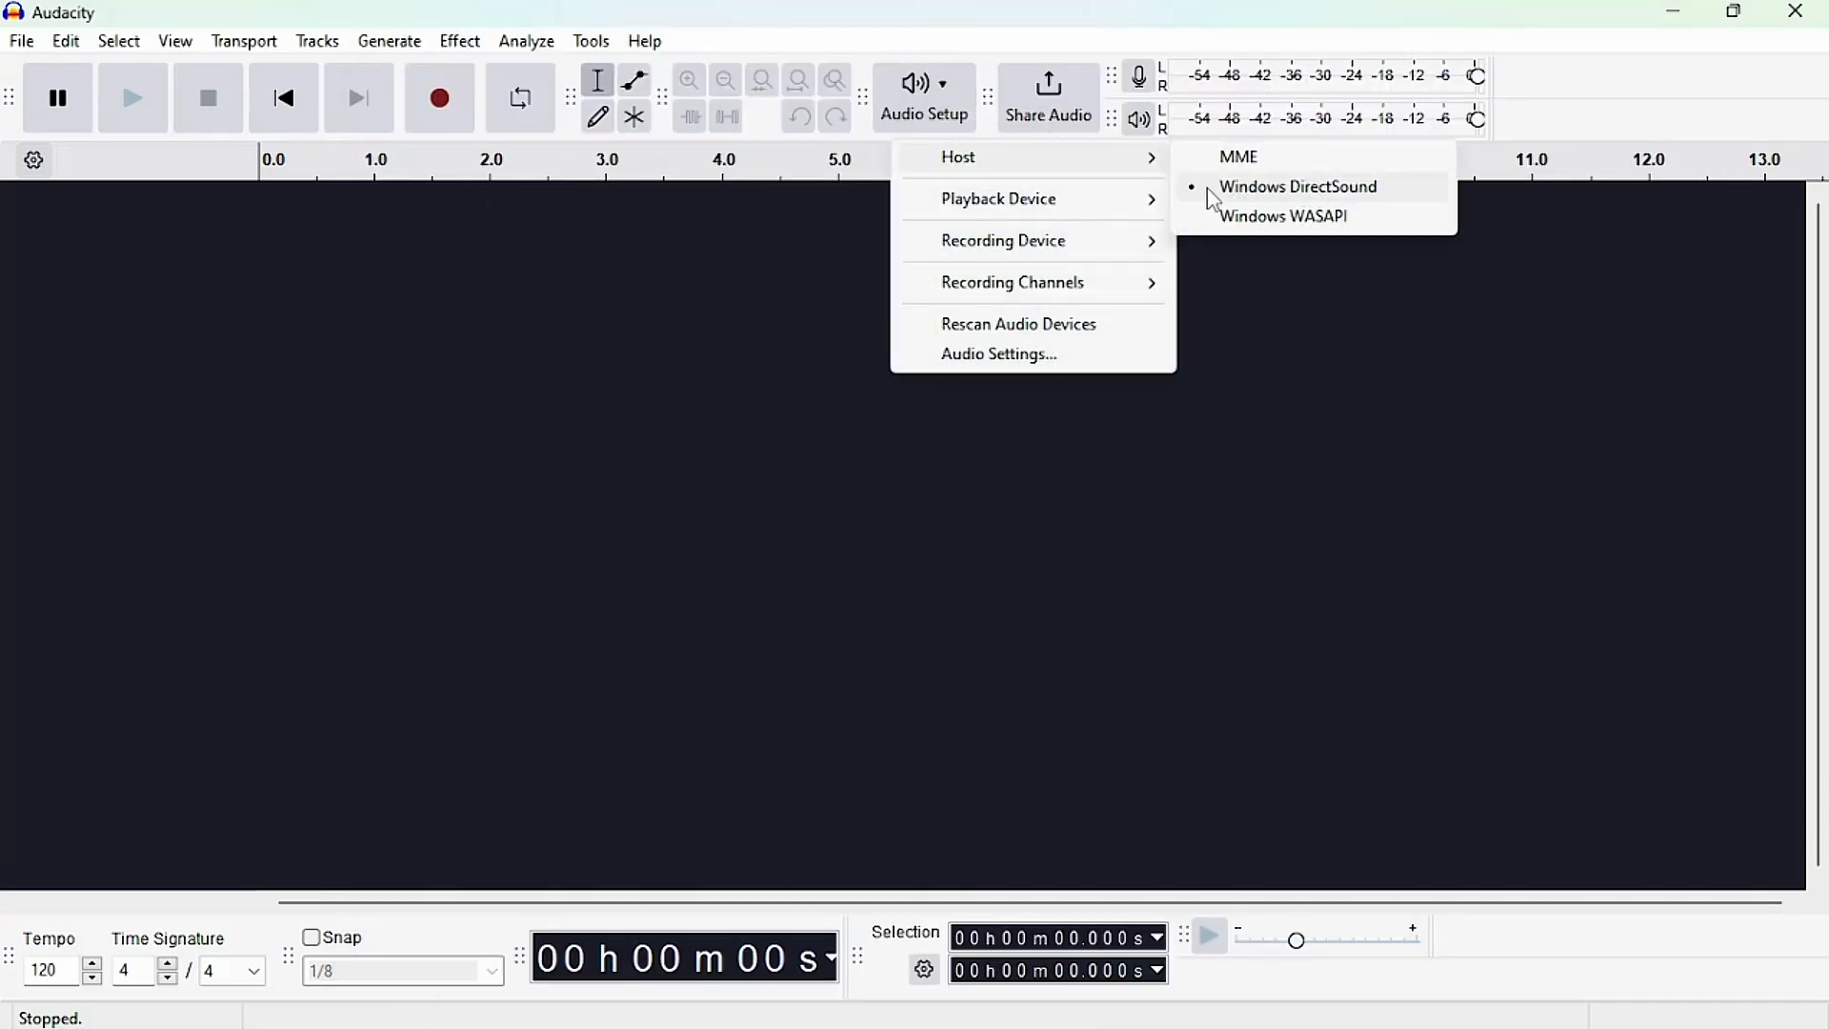
left_click(1267, 164)
left_click(924, 96)
mouse_move(1102, 160)
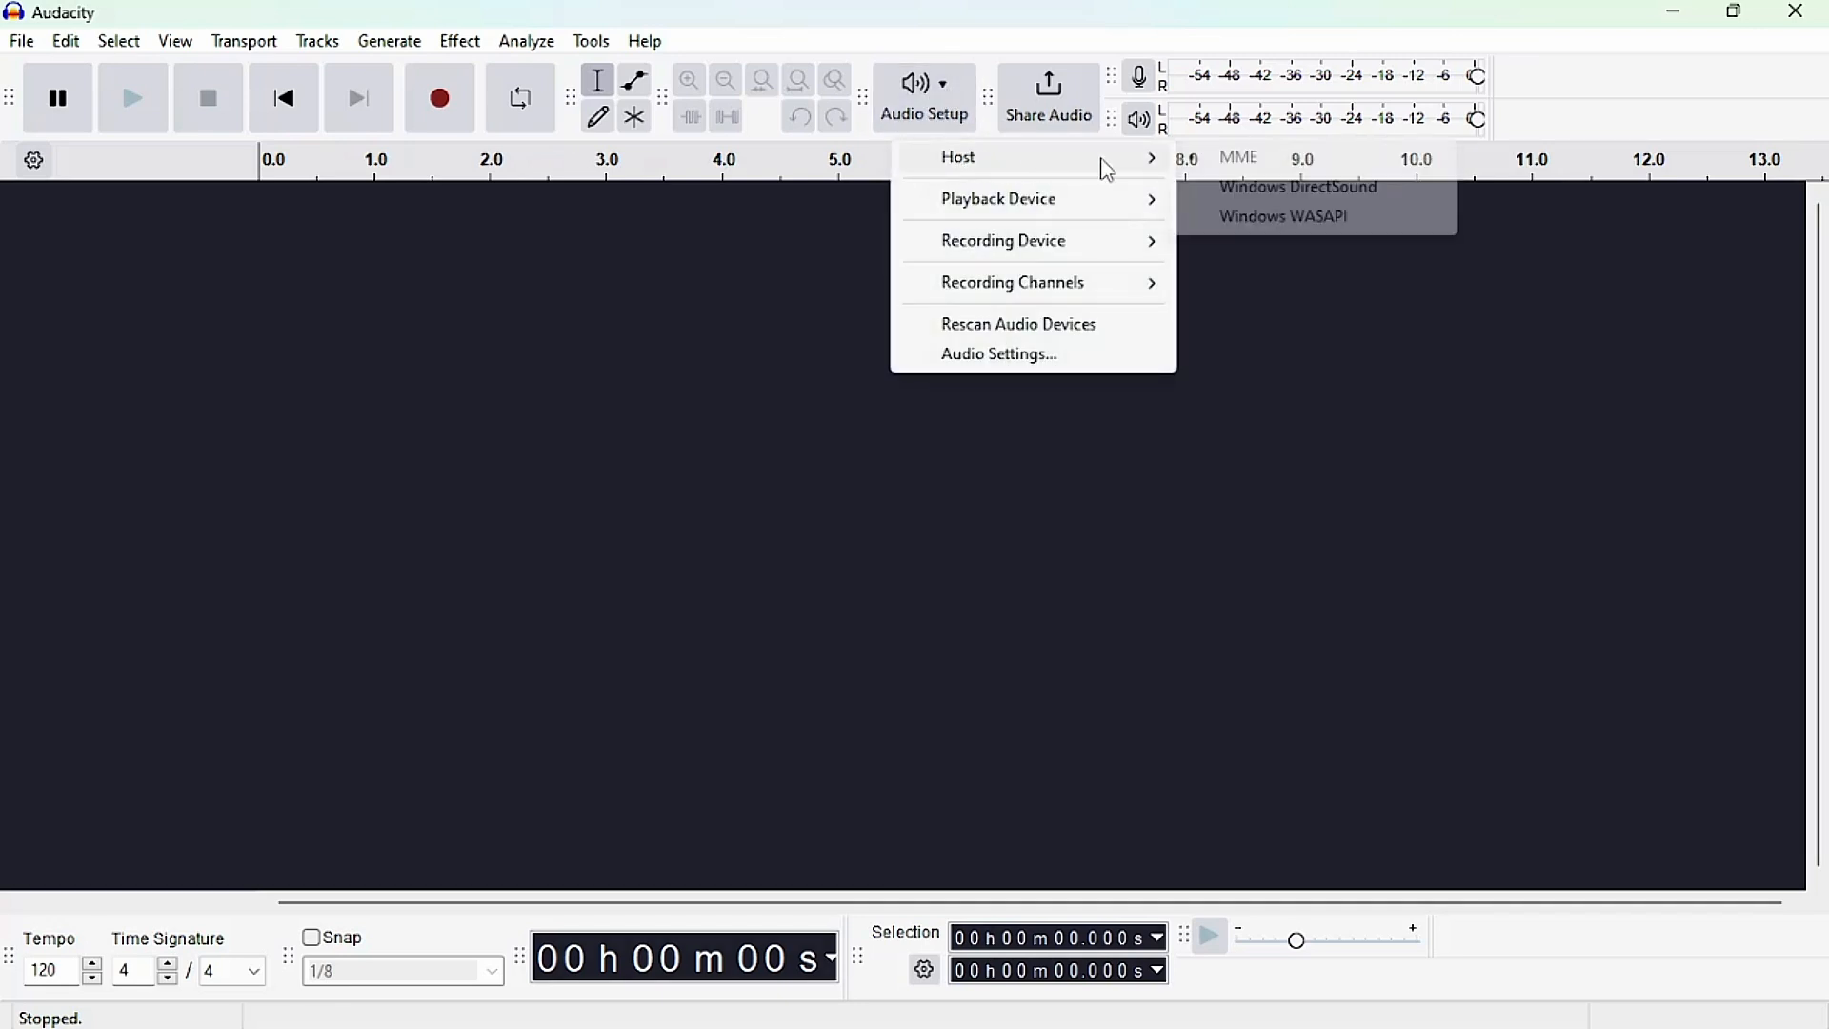
left_click(1255, 190)
Review Audacity's host, playback device and recording device choices, and close Audacity.
left_click(961, 107)
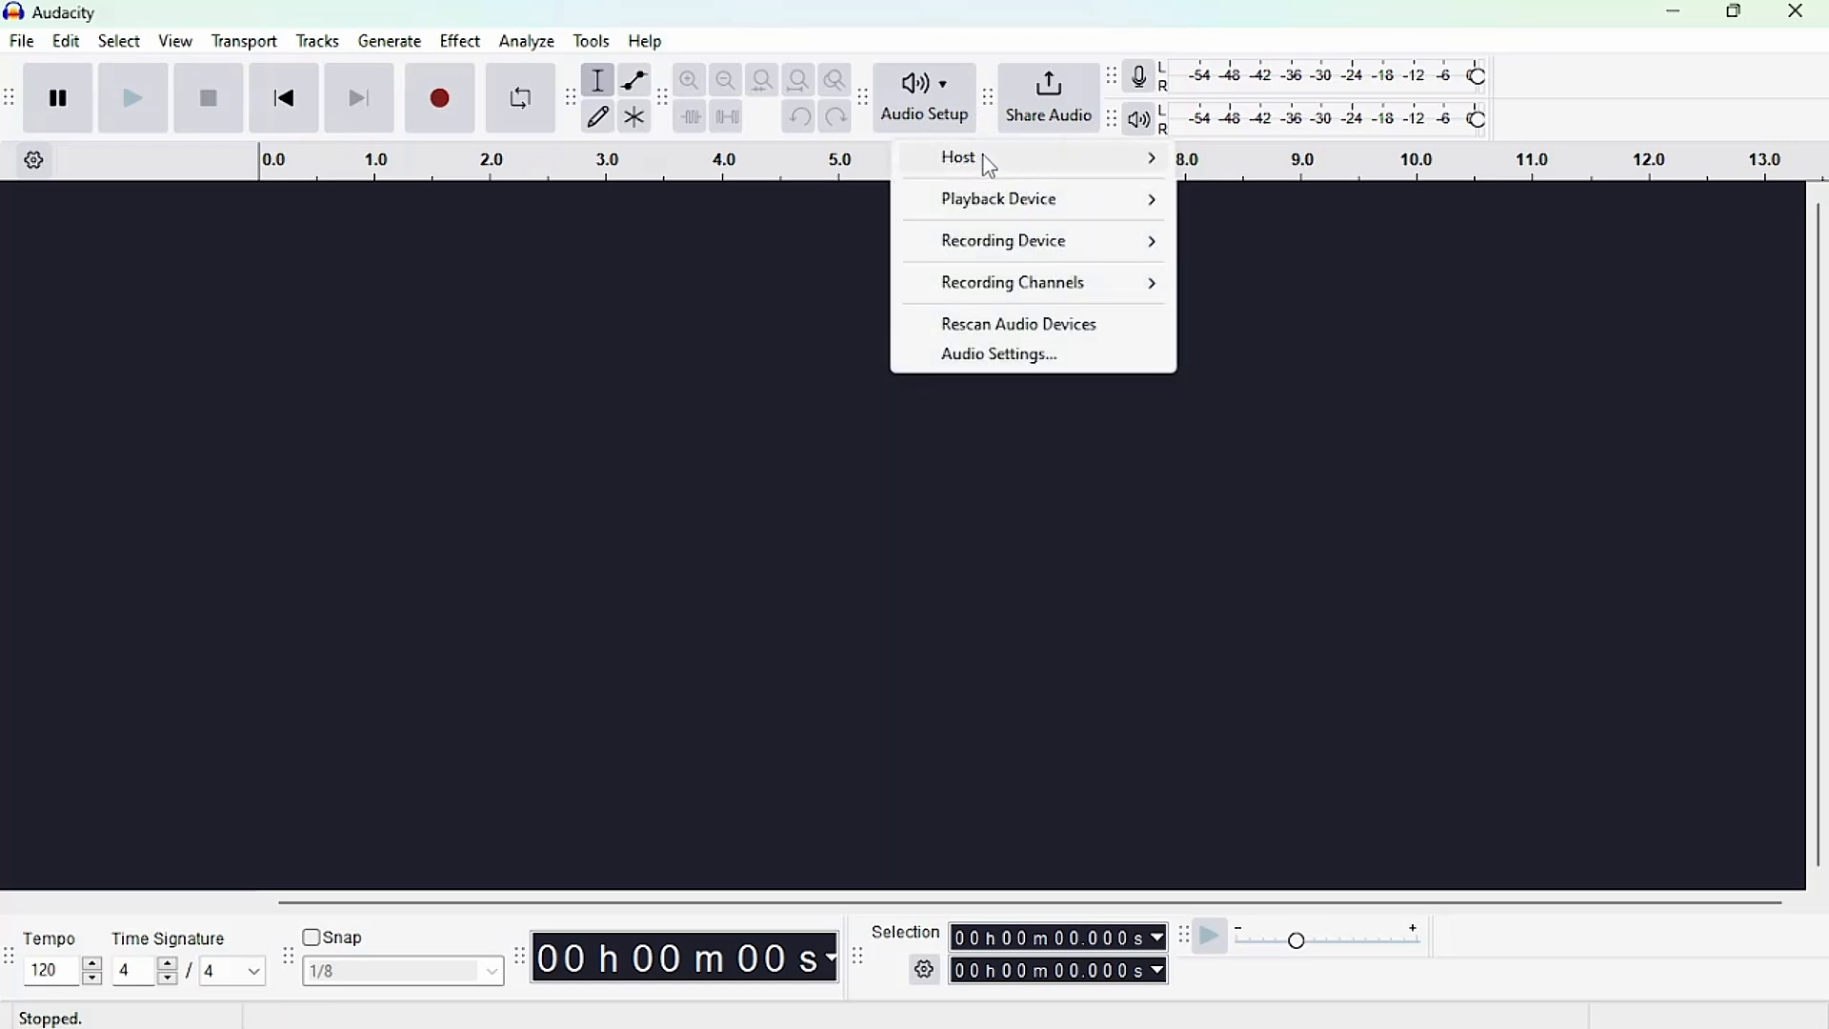
mouse_move(991, 160)
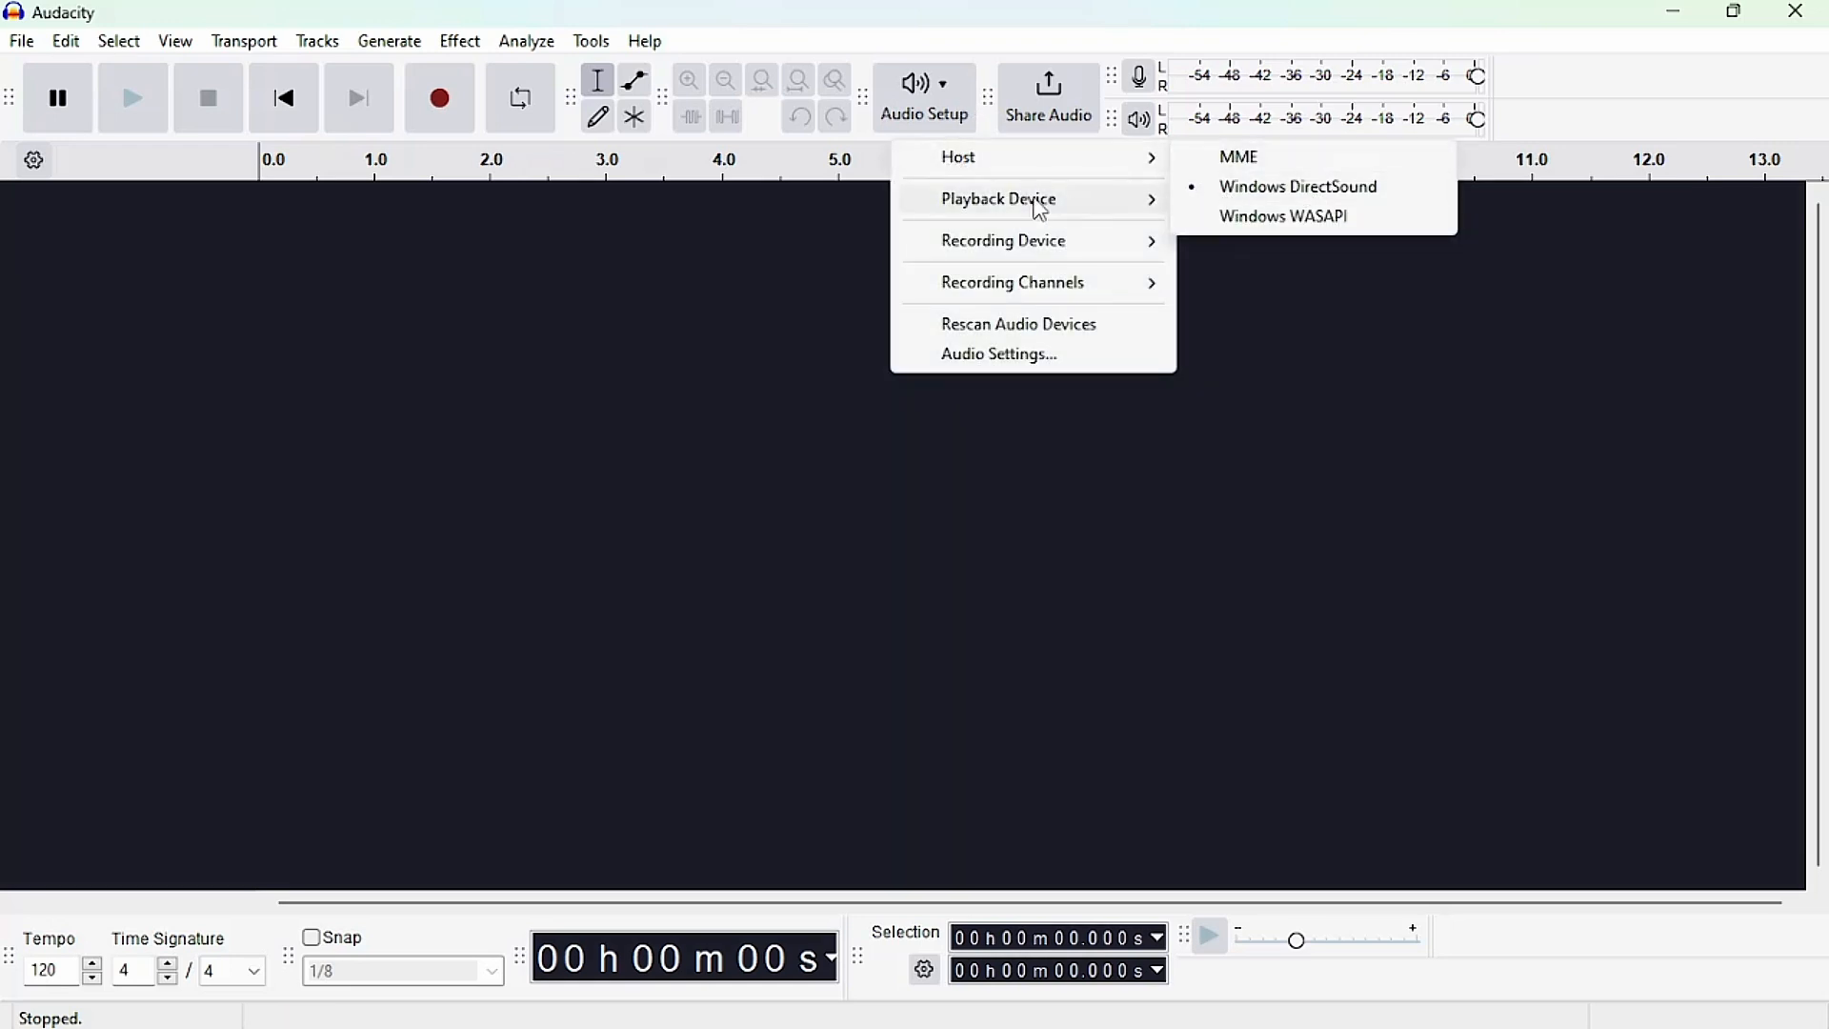
mouse_move(1095, 252)
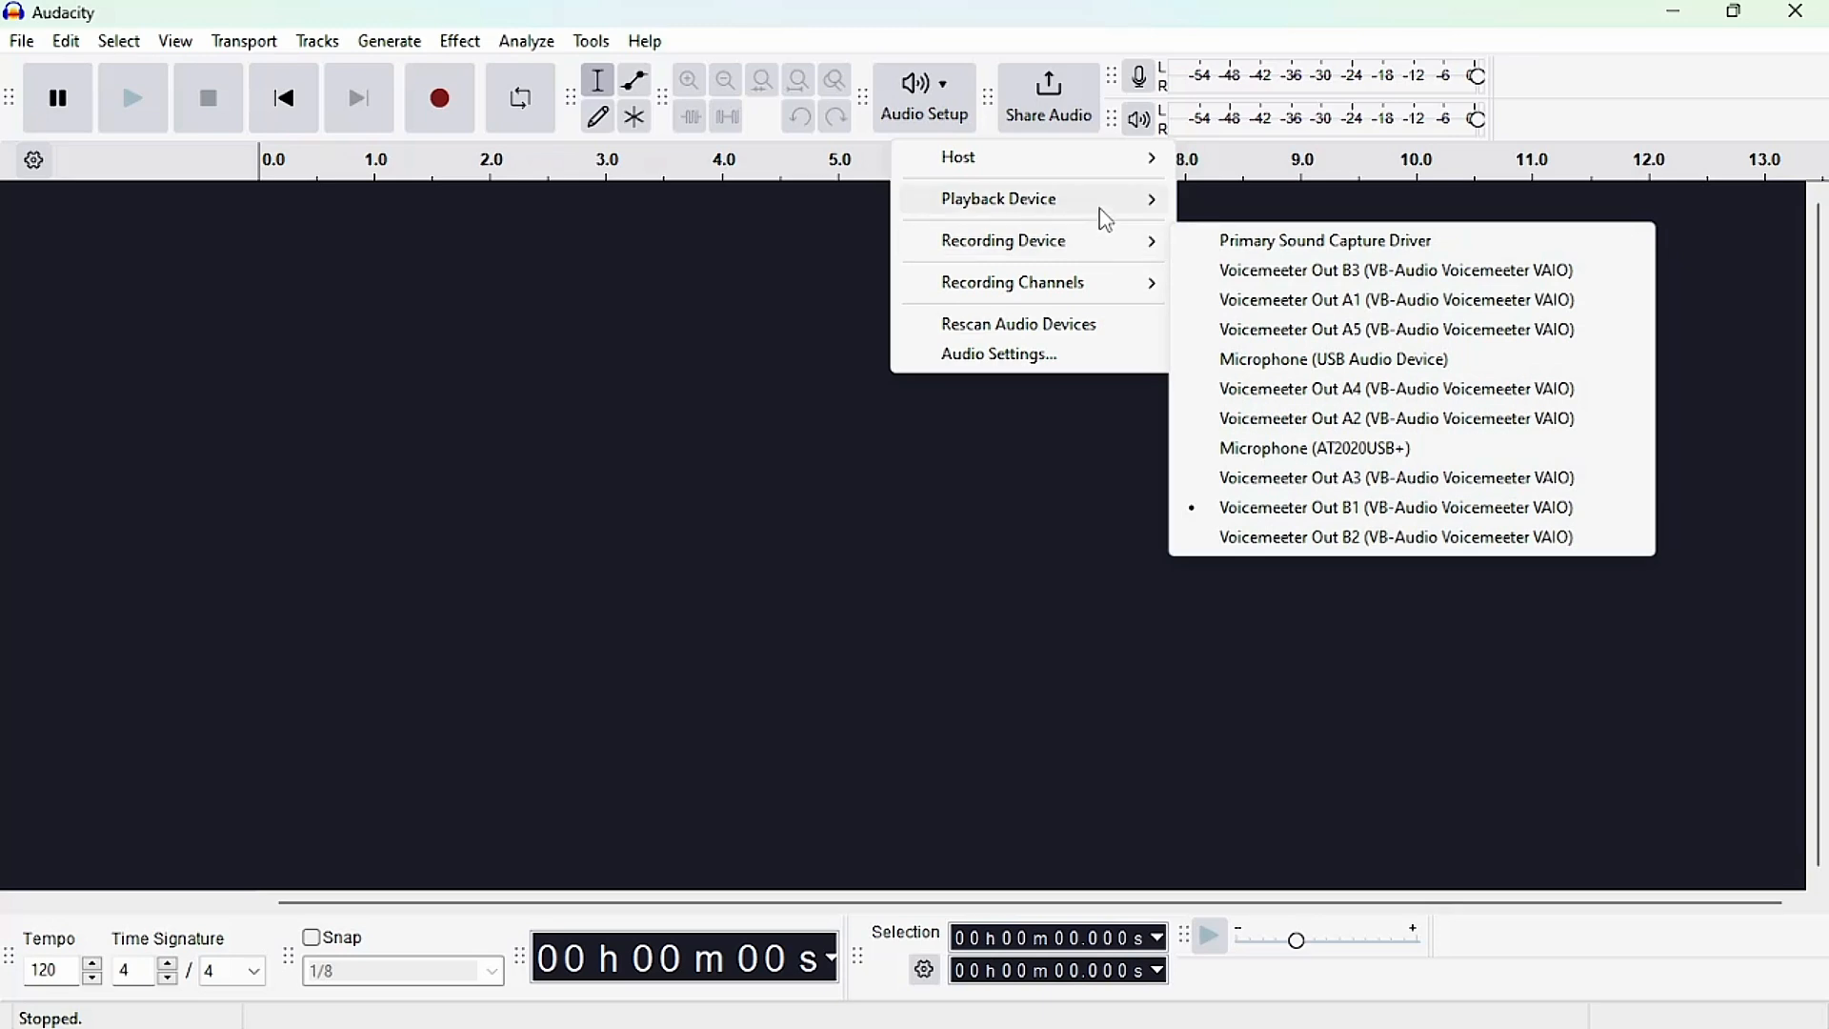
mouse_move(1103, 215)
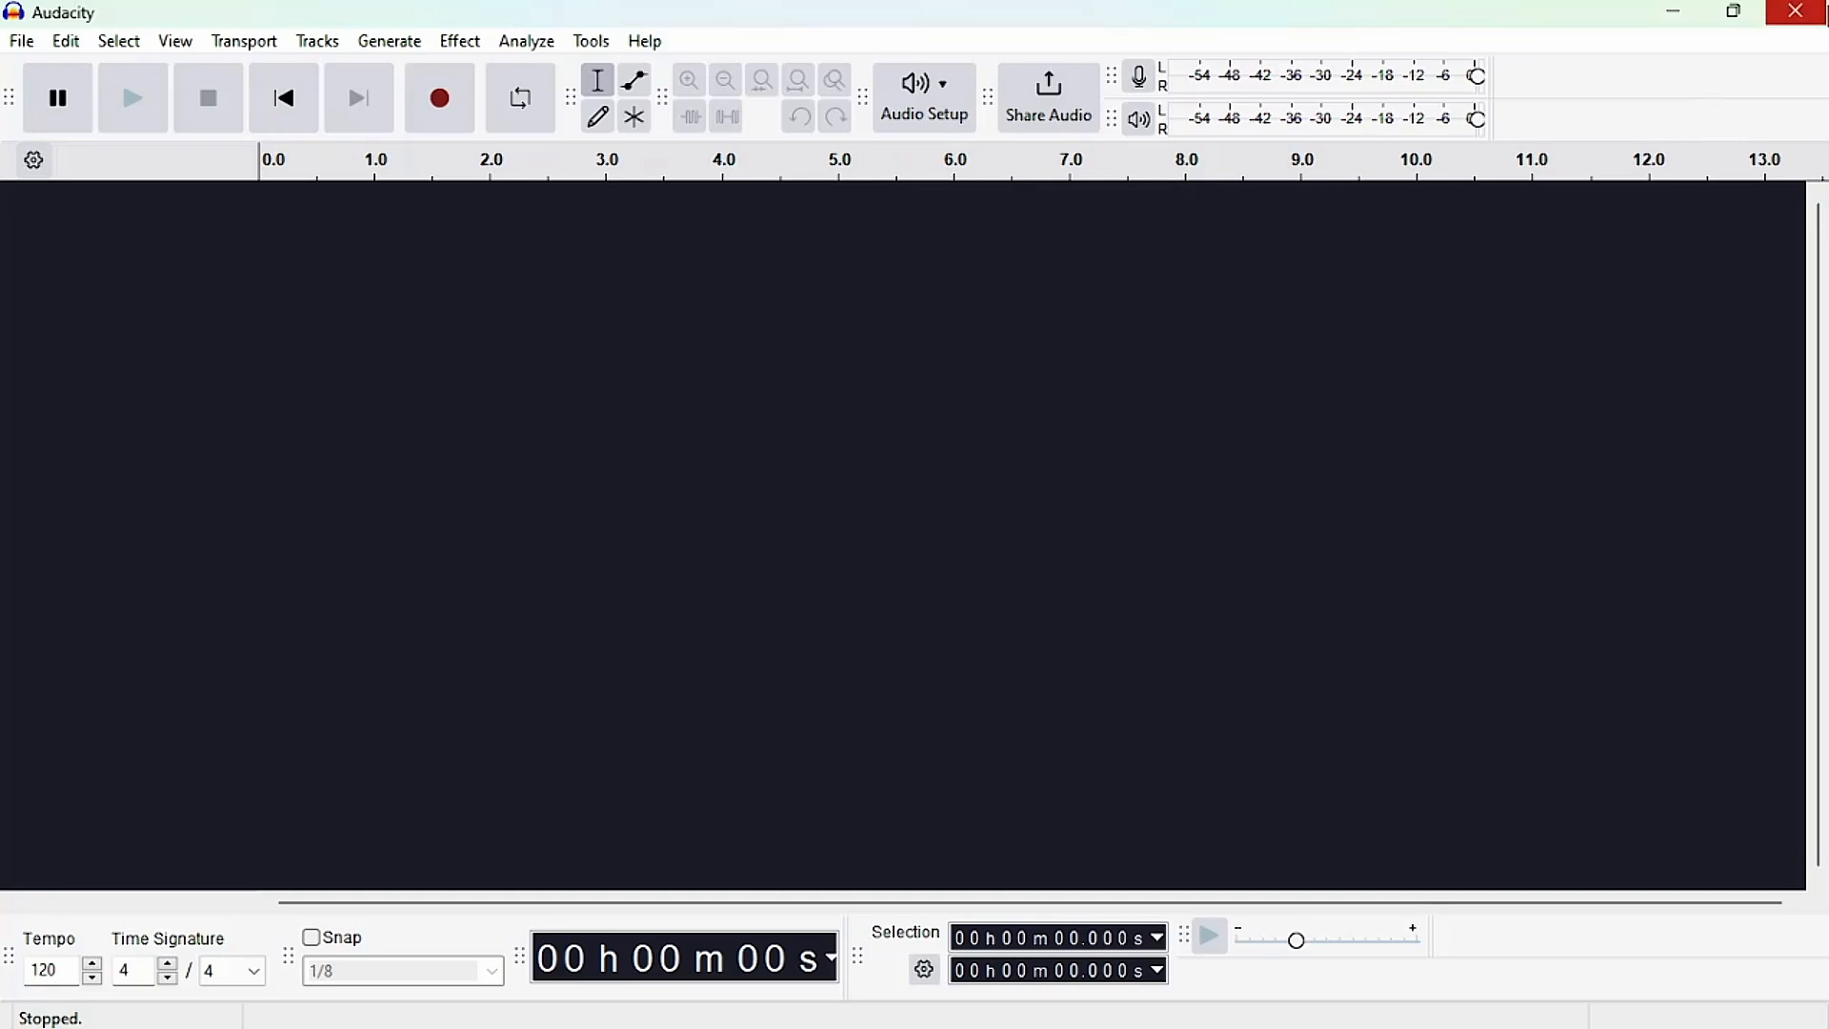
left_click(1813, 14)
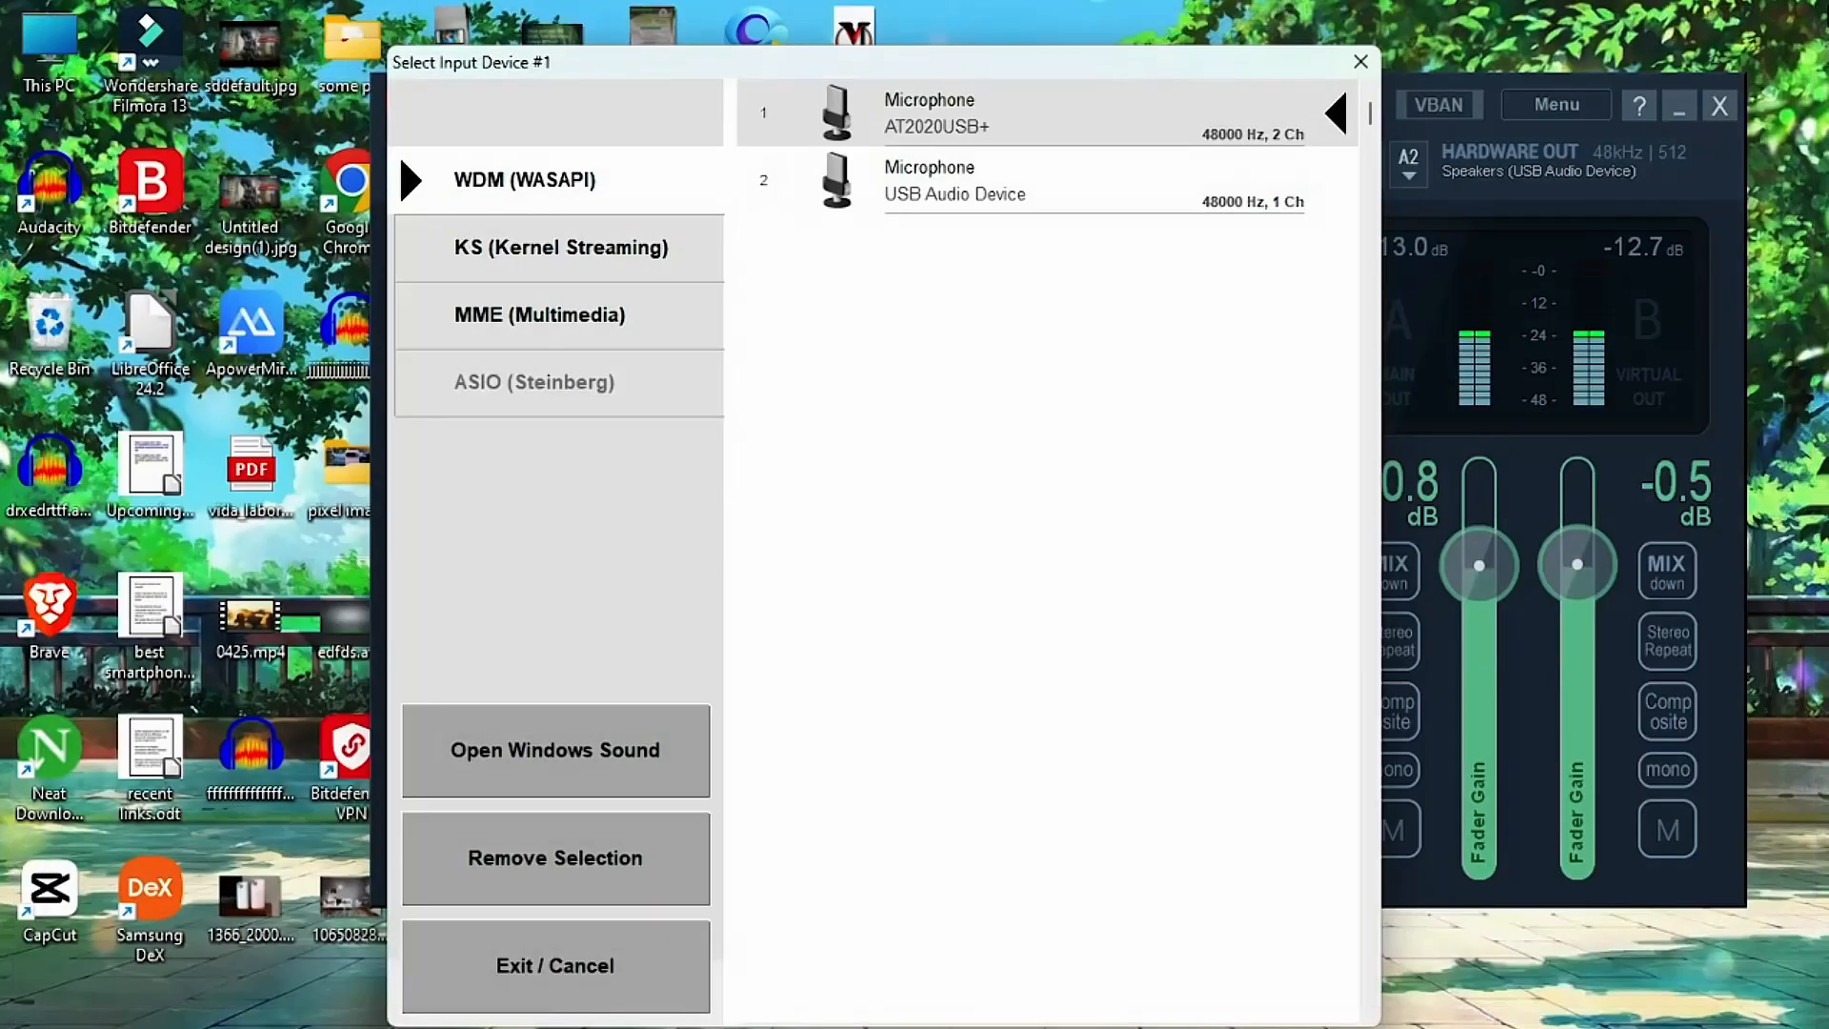
Leave Voicemeeter's input device selection and move Stereo Input 1's Intellipan color point toward the Lo side, below centre.
left_click(1360, 61)
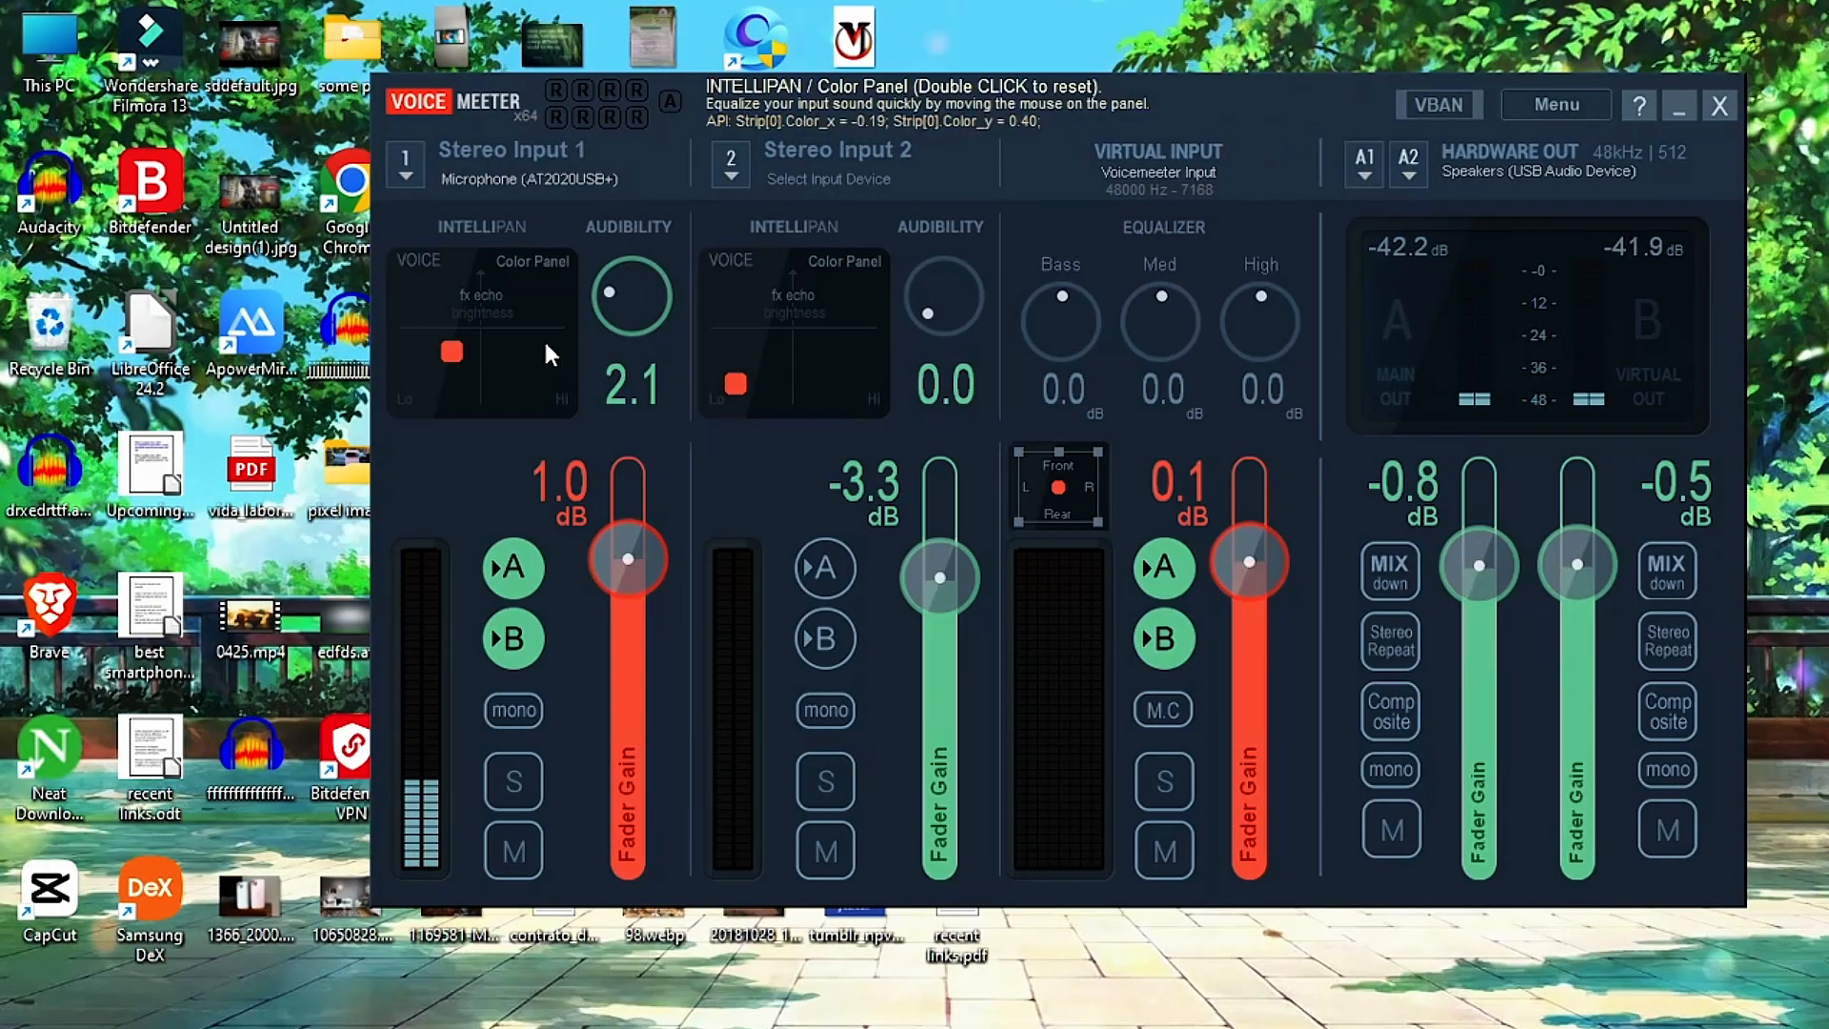
left_click(446, 359)
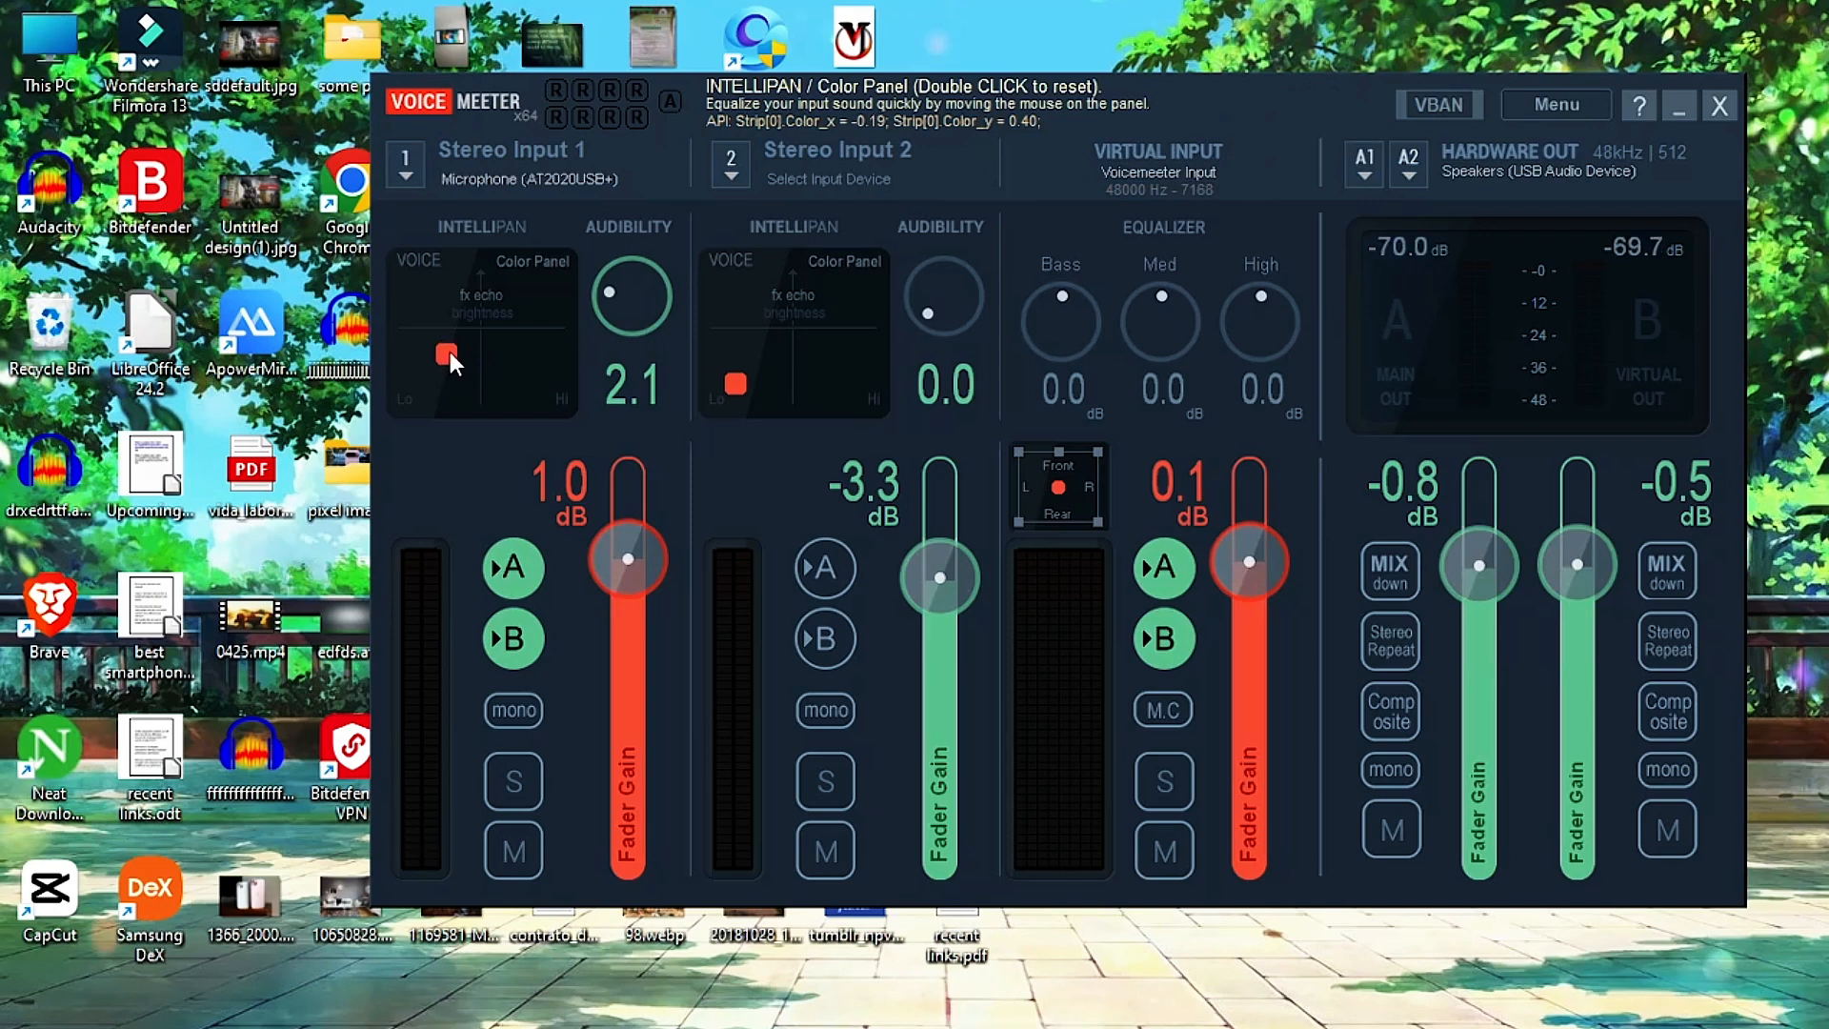
double_click(444, 355)
left_click(545, 318)
left_click_drag(539, 364, 444, 351)
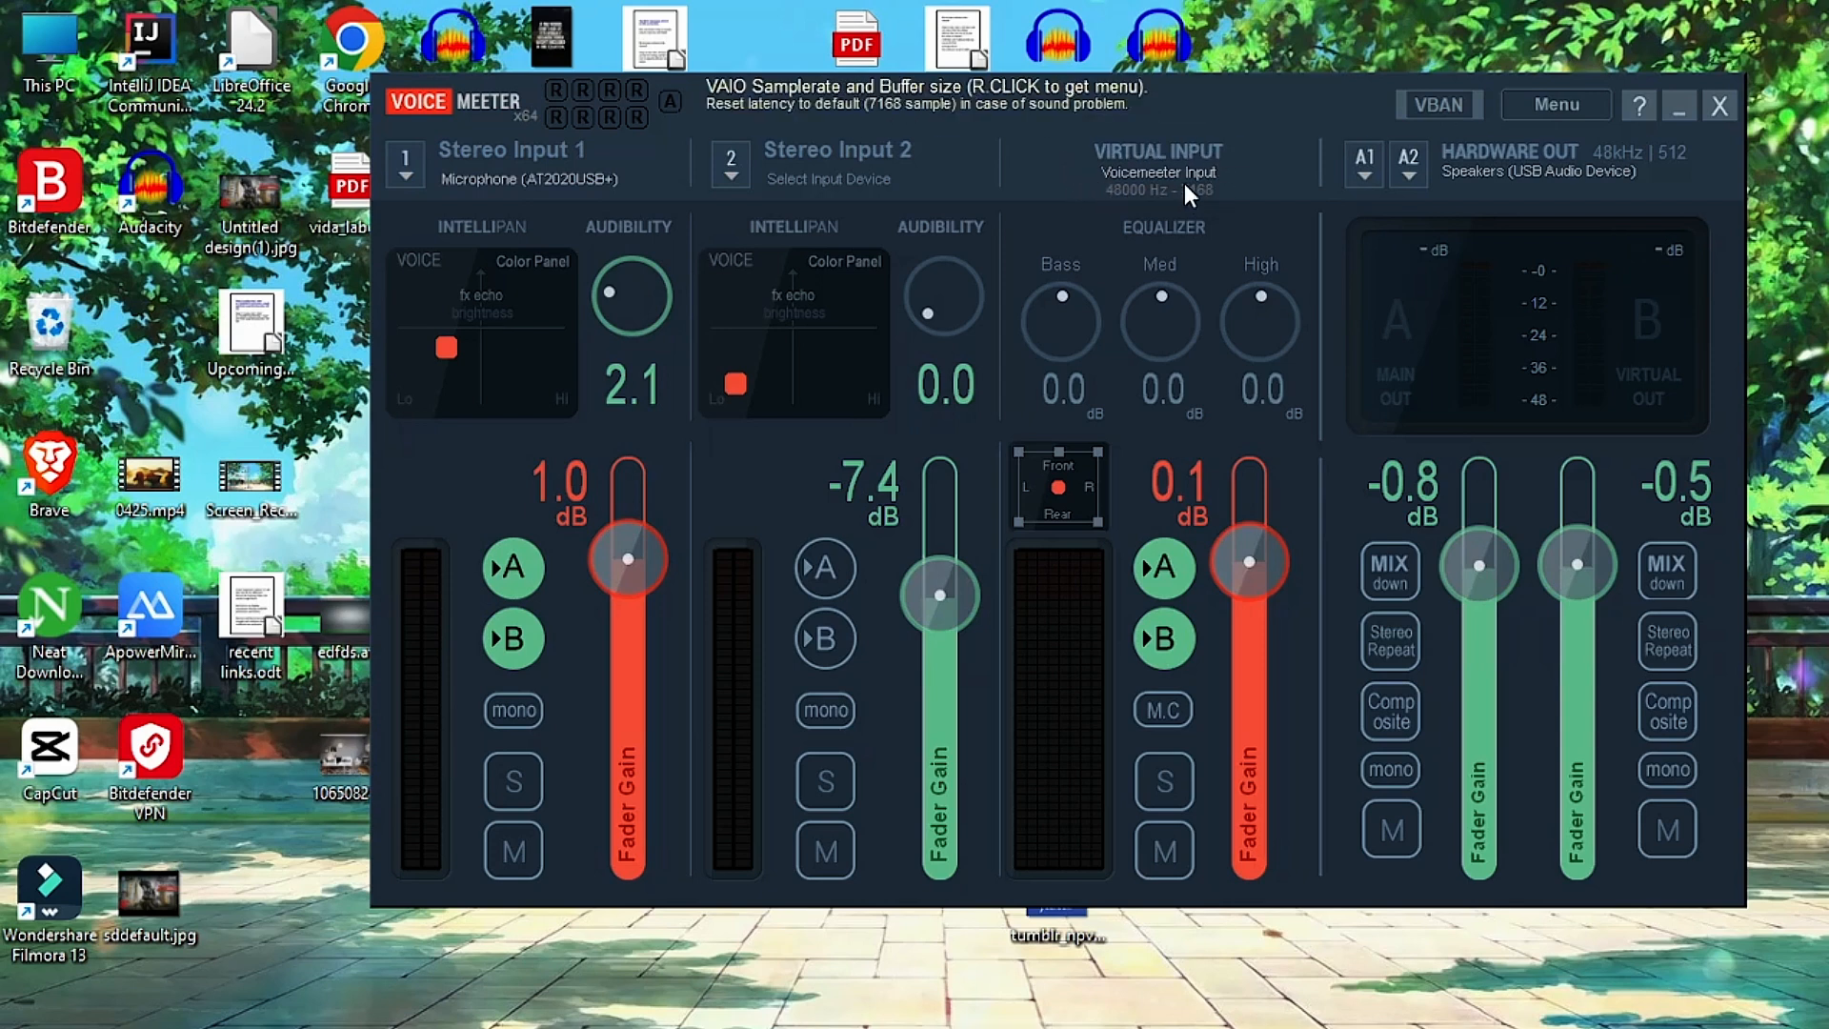
Lower the virtual input's fader gain to -1.8 dB, and try its bass equalizer before resetting the bass to 0 dB.
left_click_drag(1259, 547, 1259, 568)
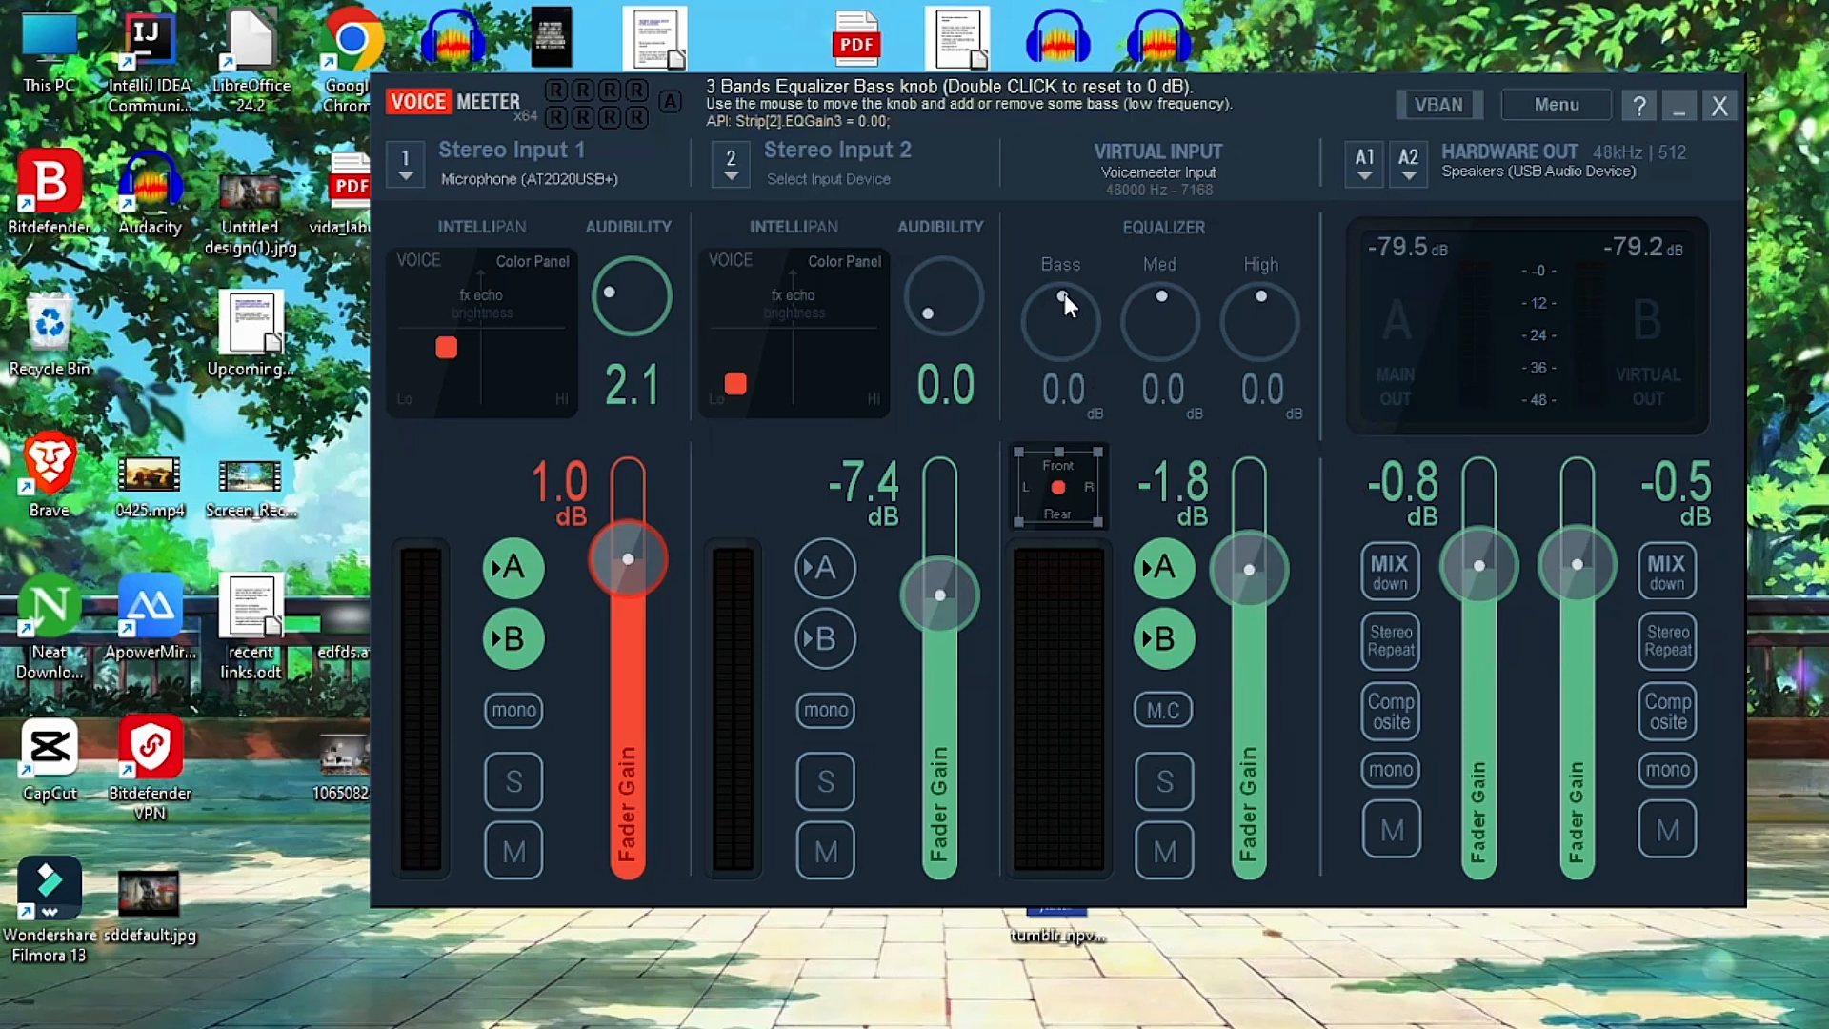
mouse_move(1069, 291)
left_mouse_down()
mouse_move(1090, 306)
mouse_move(1032, 288)
mouse_move(1090, 293)
left_mouse_up()
double_click(1090, 293)
Try adjusting Stereo Input 1's fader gain, and turn its solo on and off again.
left_click_drag(628, 560, 603, 592)
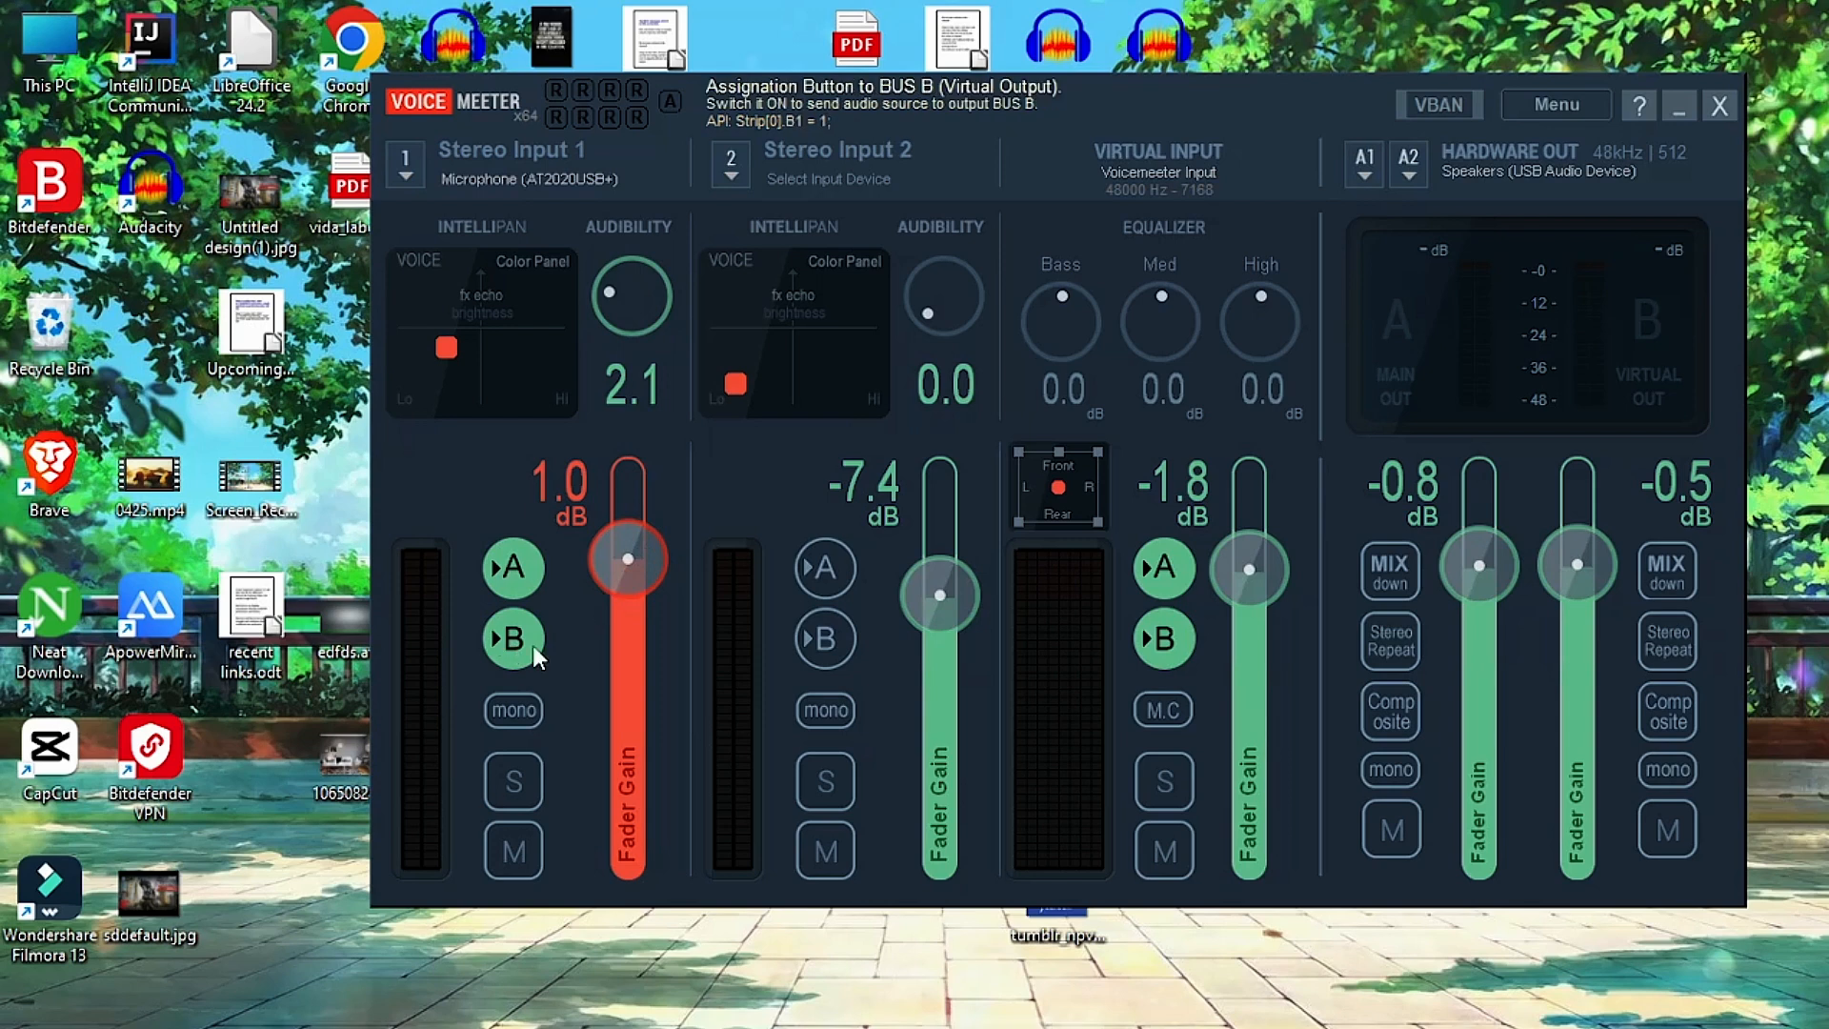
left_click(515, 783)
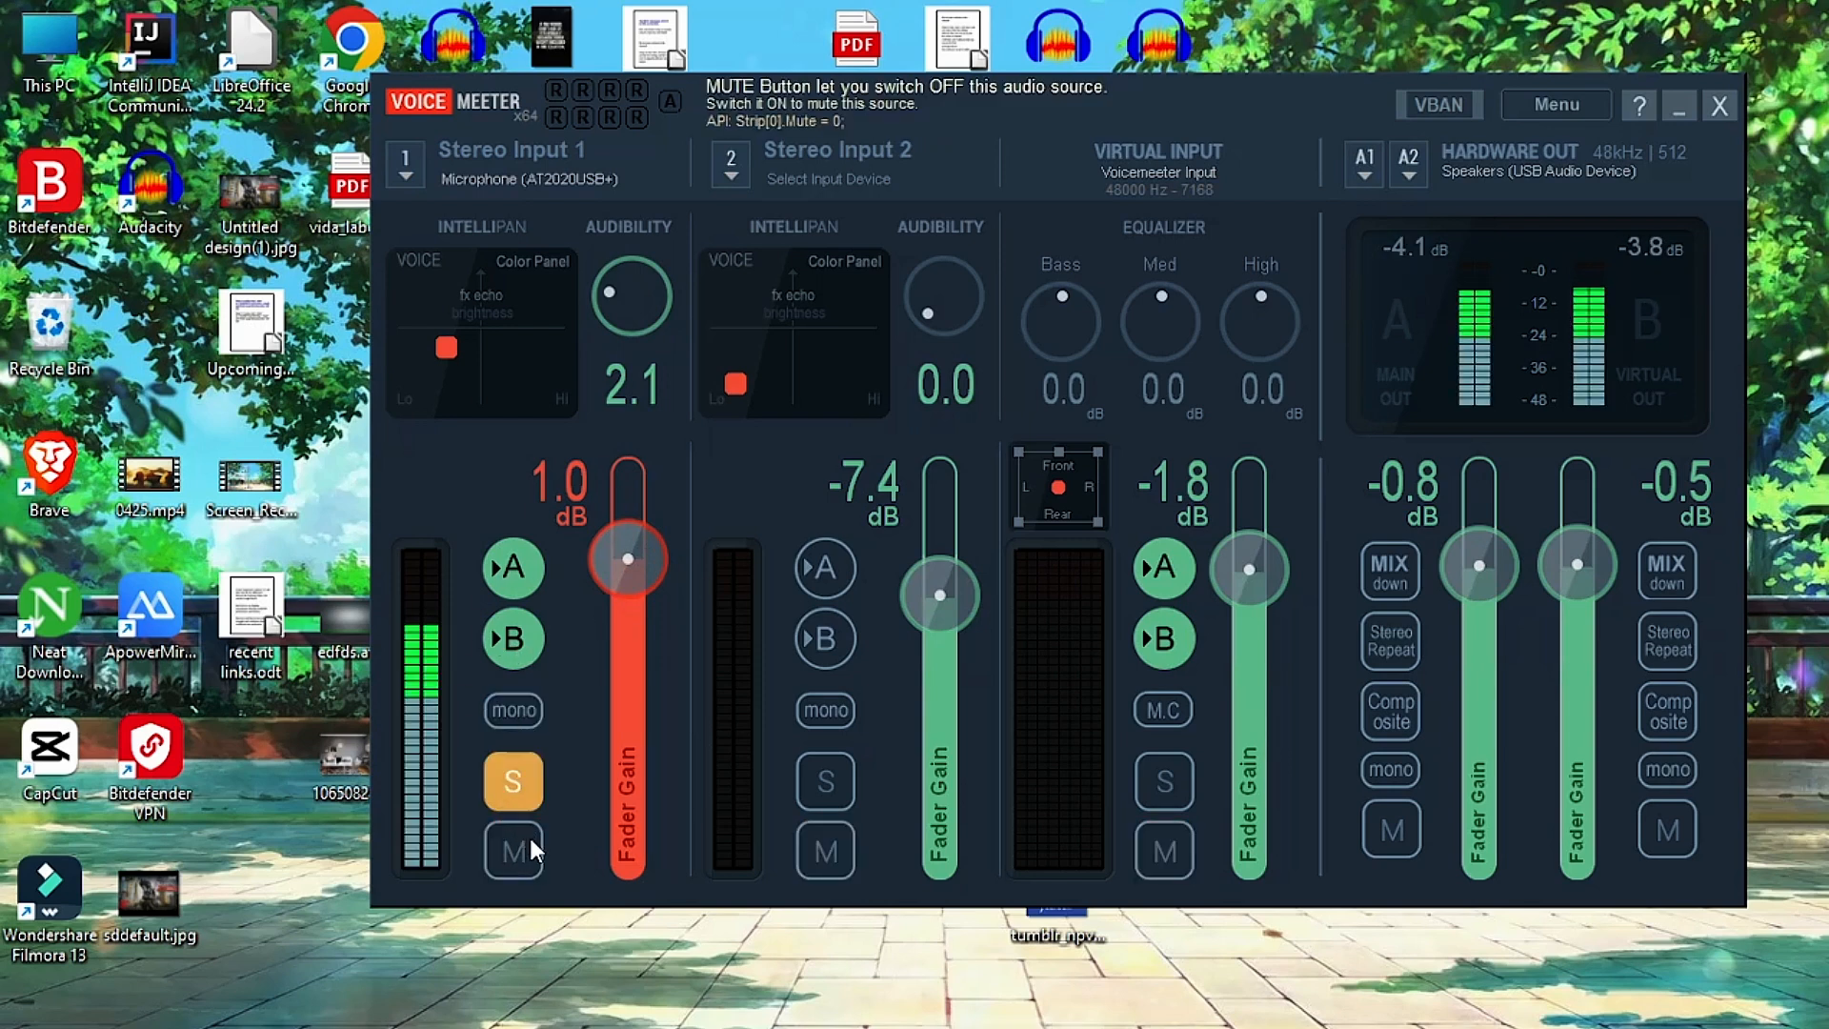
left_click(514, 786)
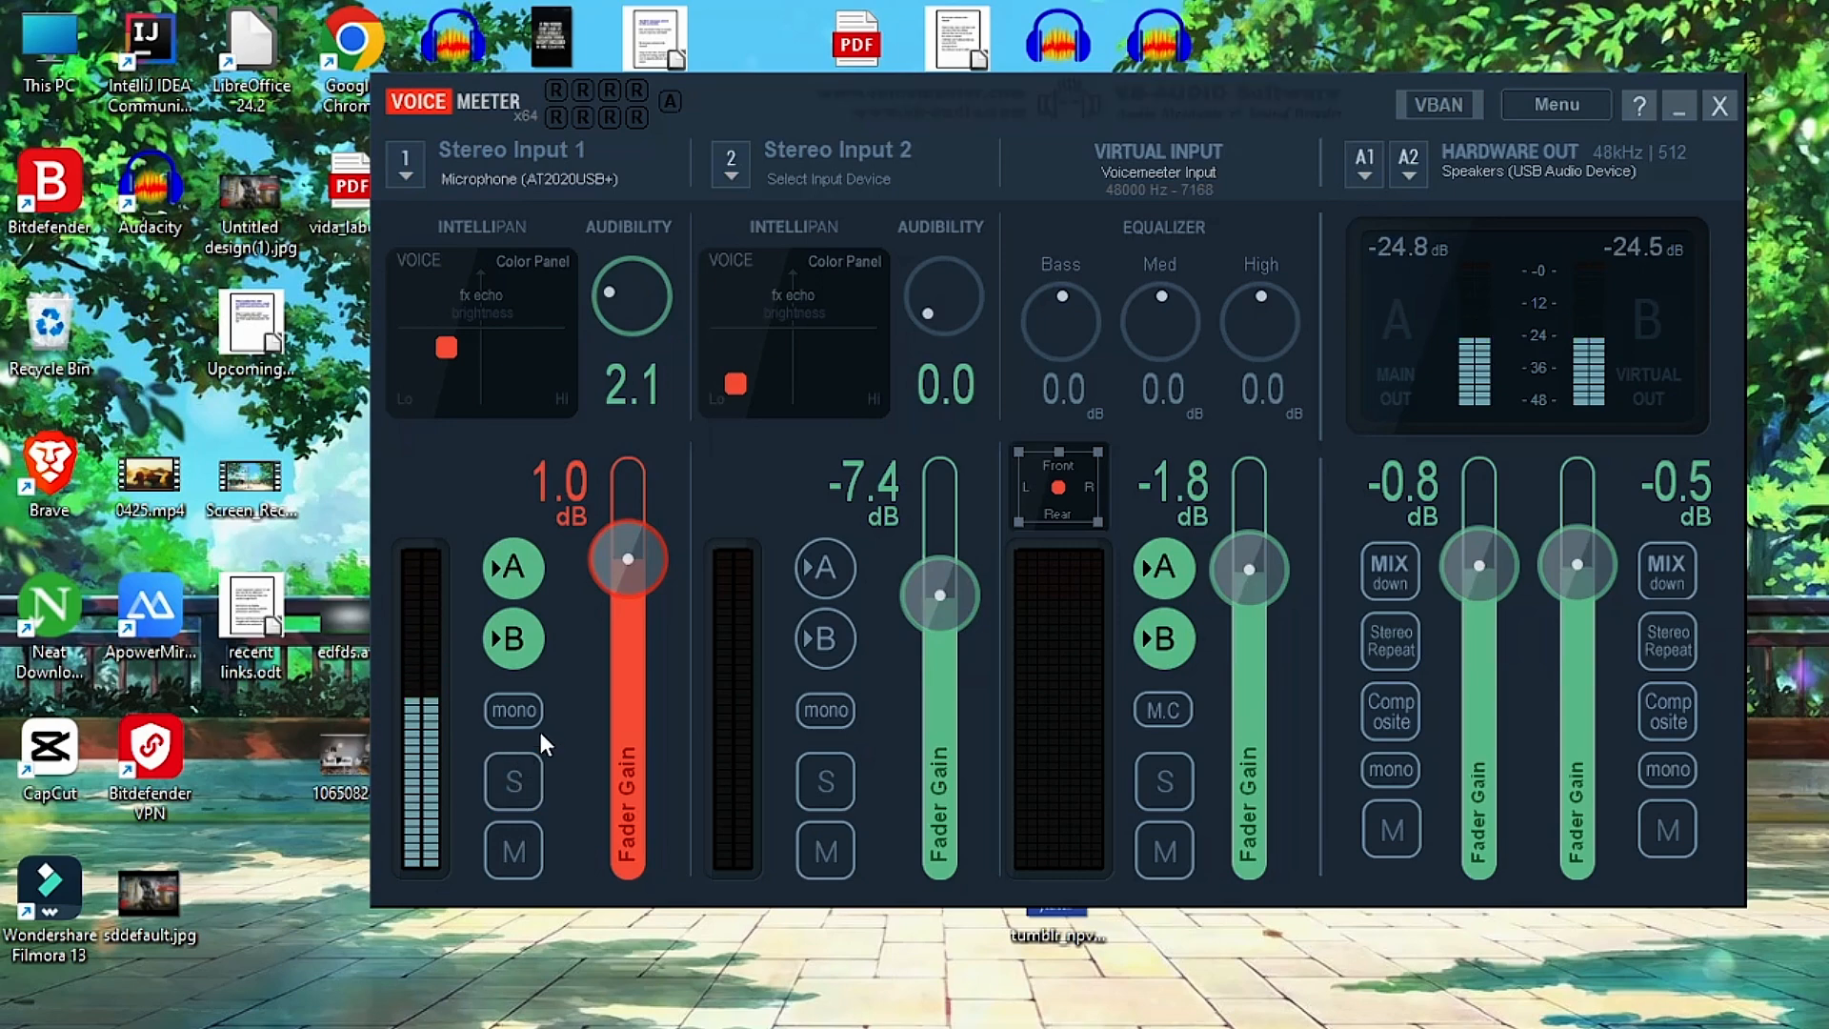
Review the WDM (WASAPI) devices for Stereo Input 1 and hardware output A1 without changing the selections.
left_click(414, 180)
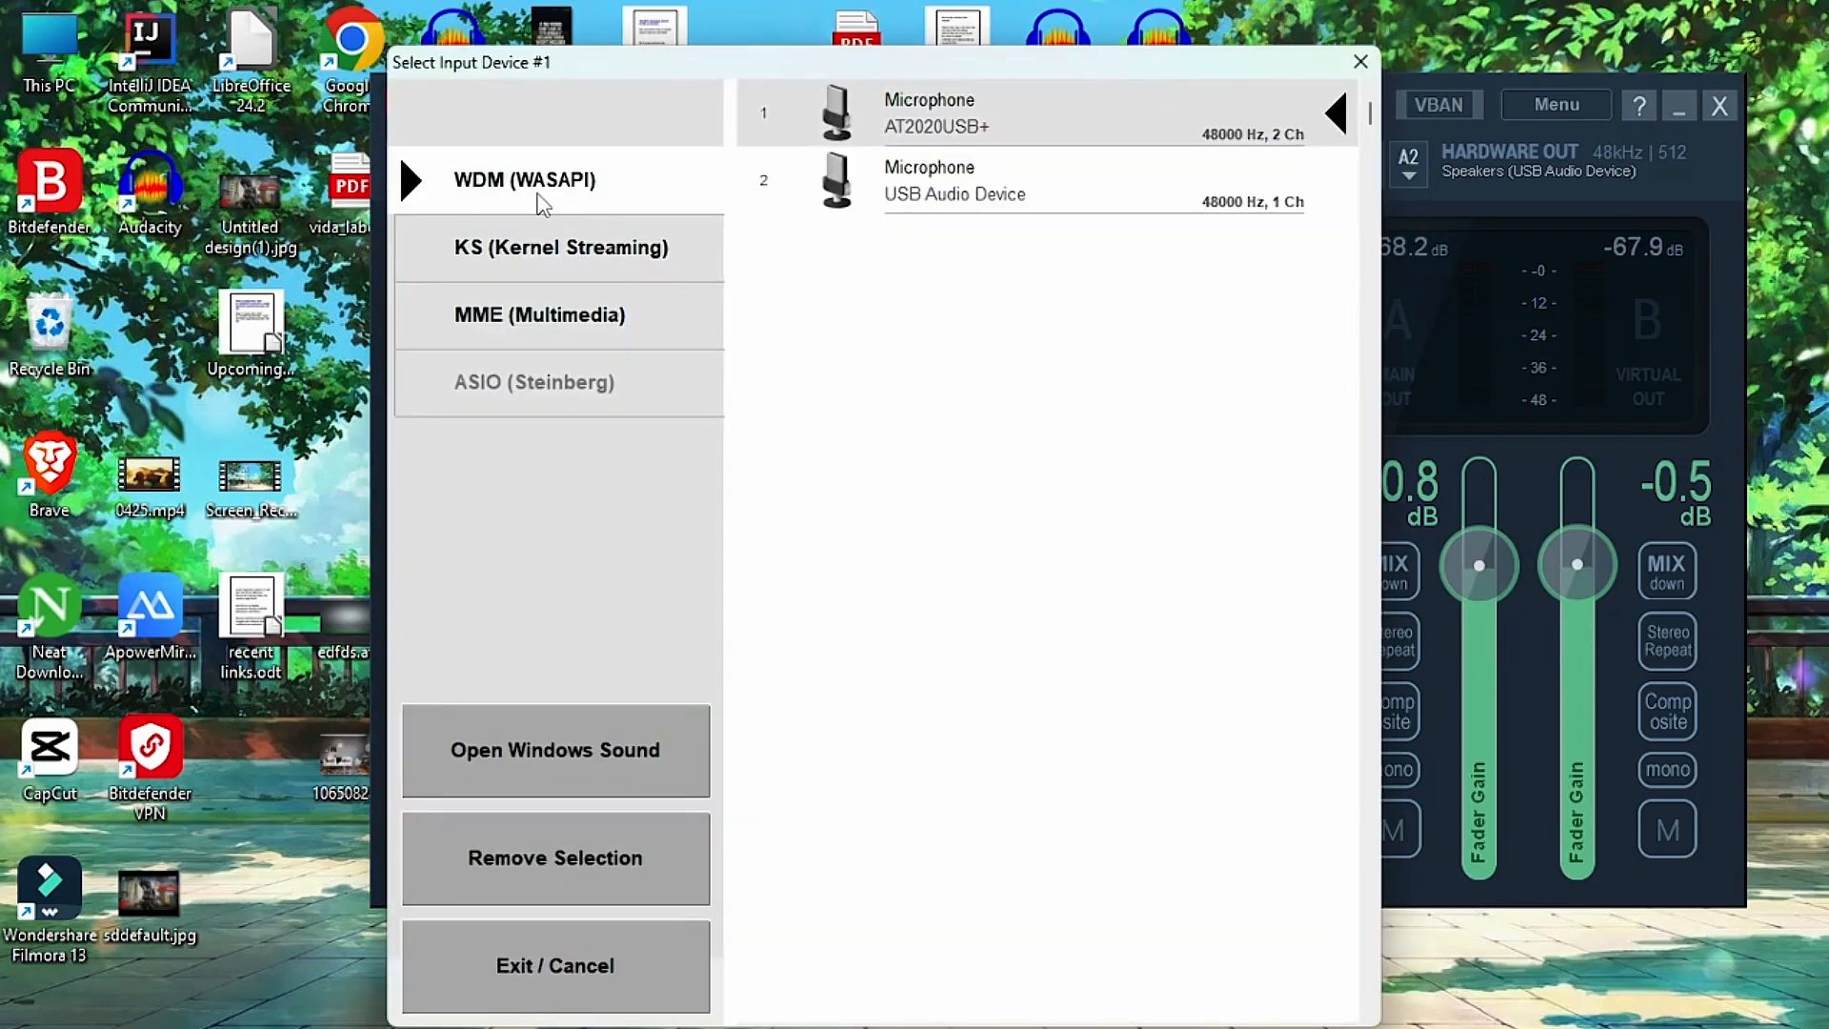
left_click(1360, 62)
left_click(1365, 171)
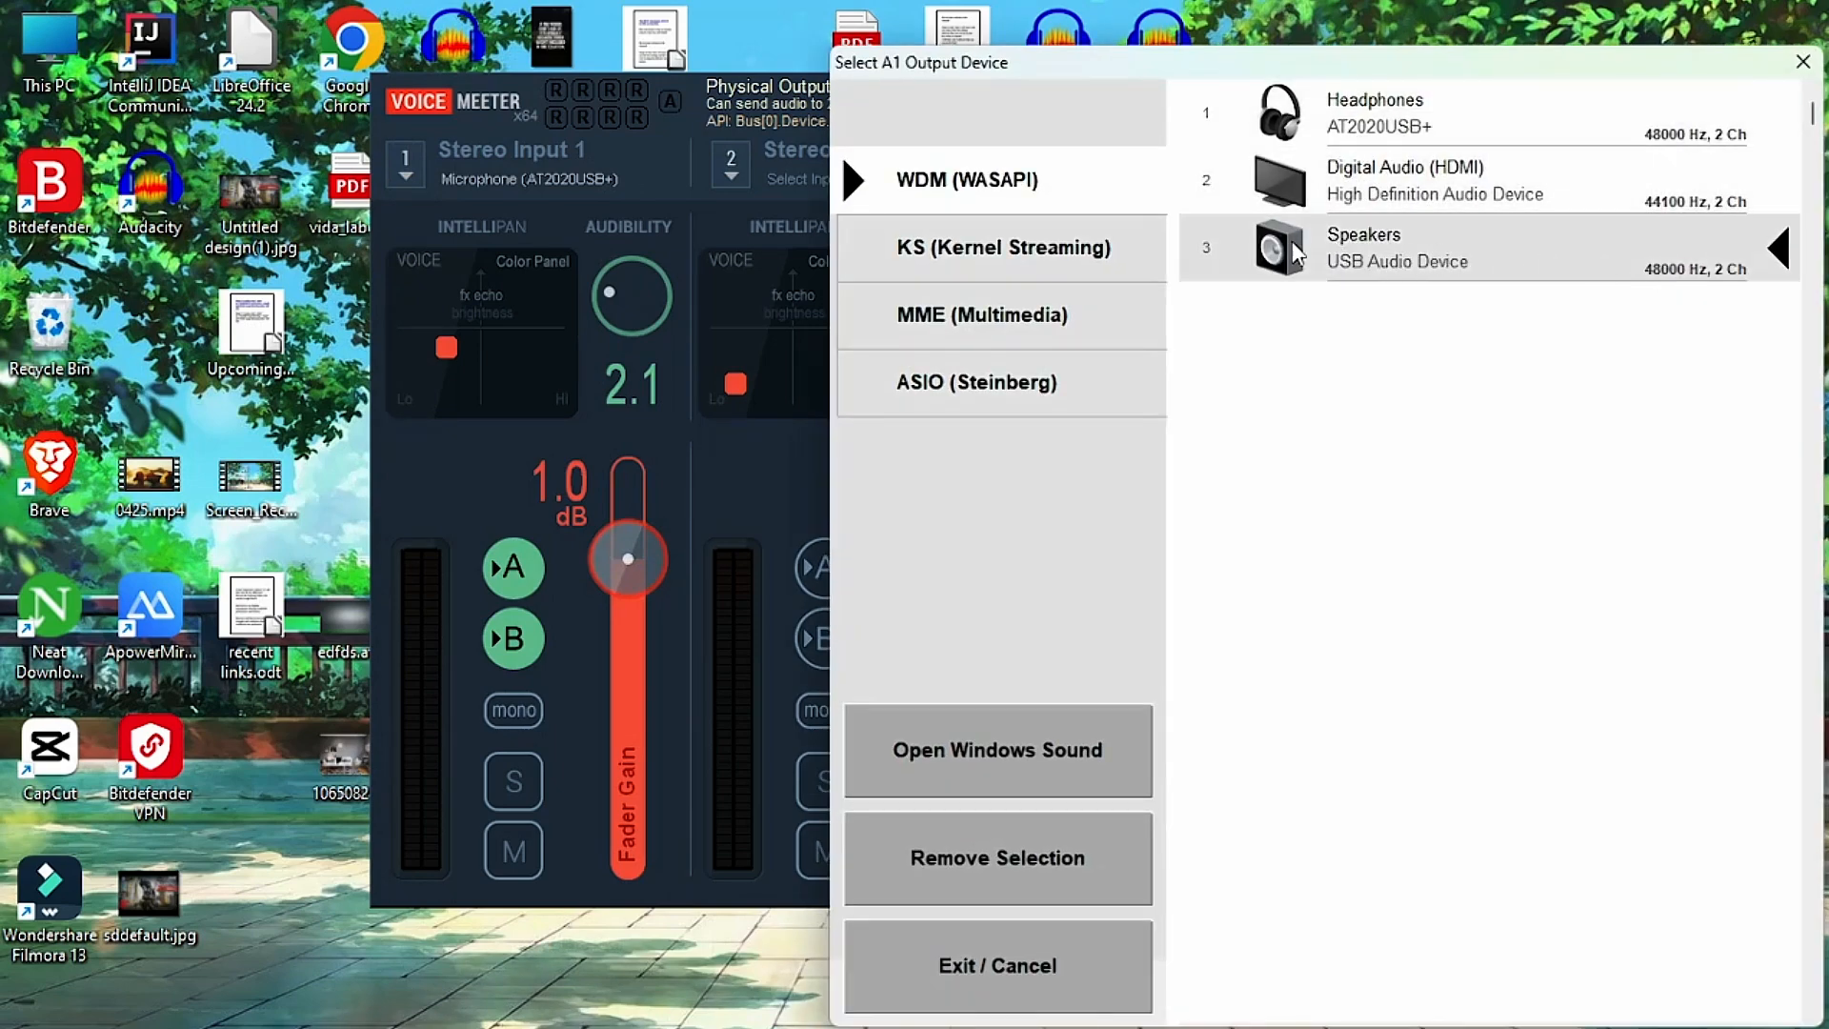
left_click(1794, 68)
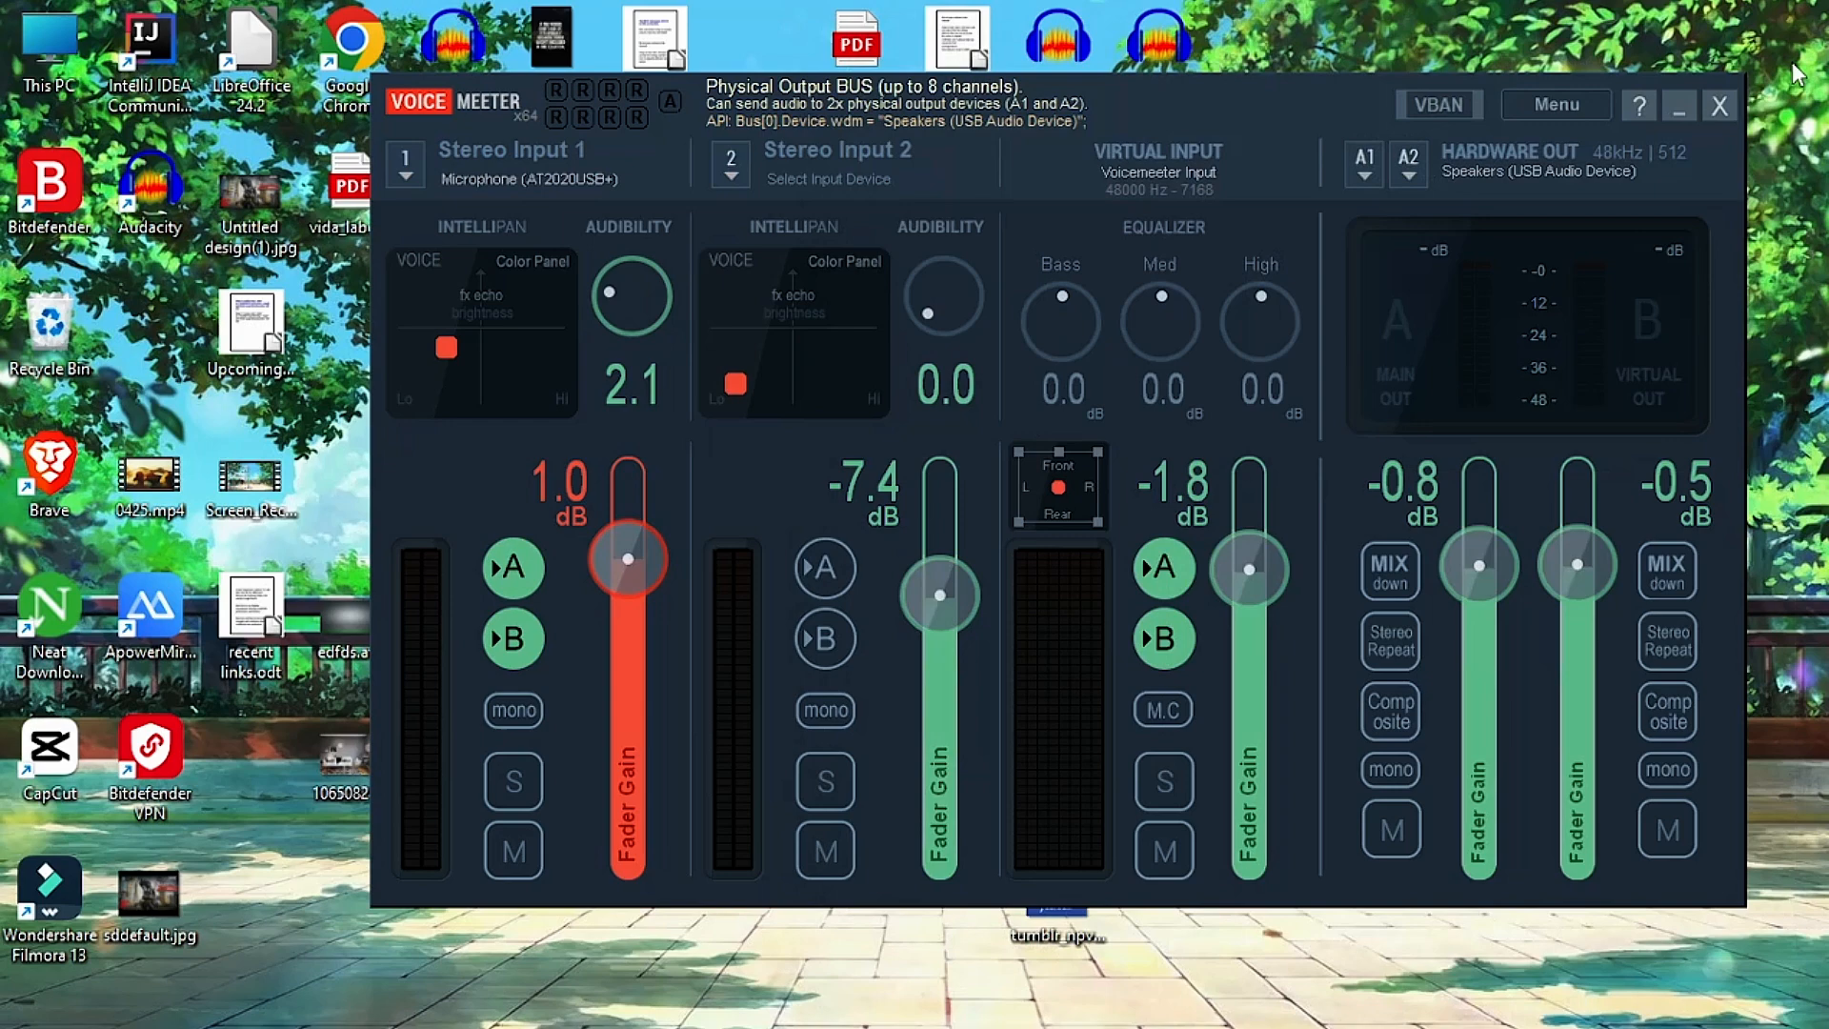
left_click(1368, 174)
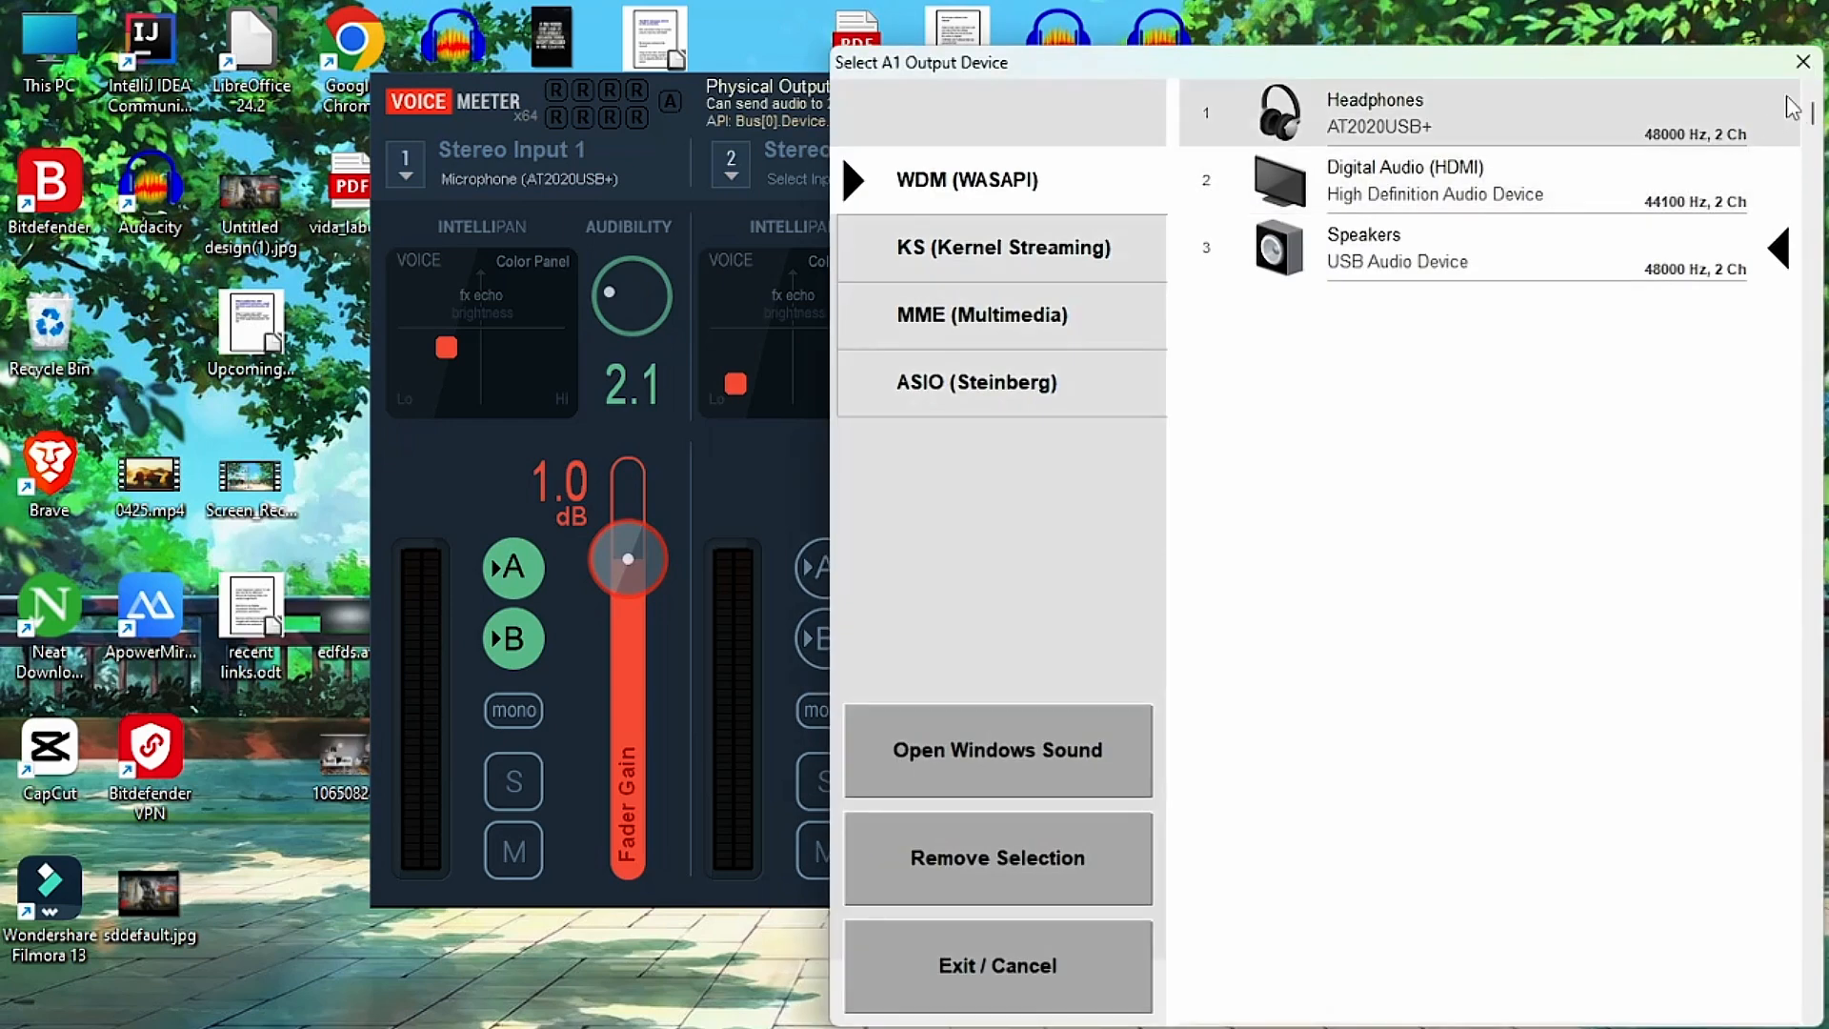